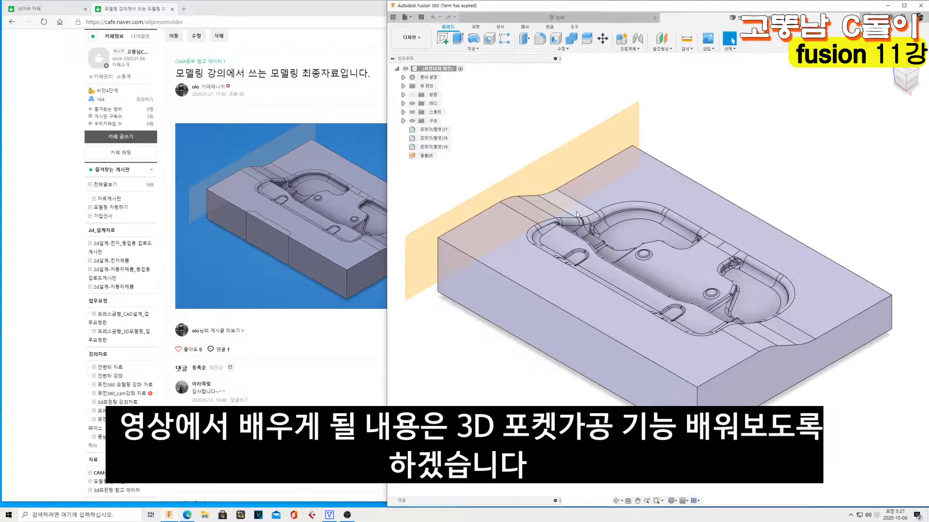
# Switch to the browser and open the post 모델링 강의에서 쓰는 모델링 최종자료입니다. from the CAM공부 참고 데이터 board.
pyautogui.click(319, 104)
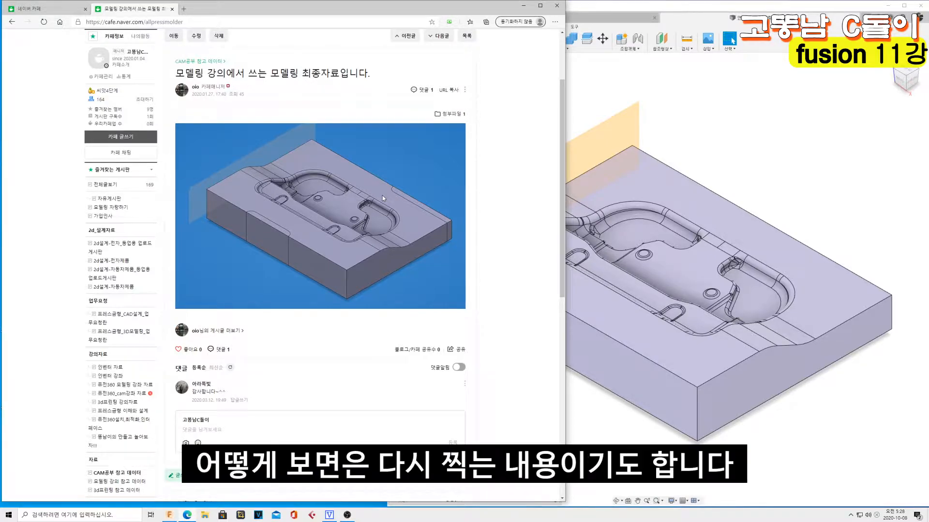
pyautogui.click(710, 220)
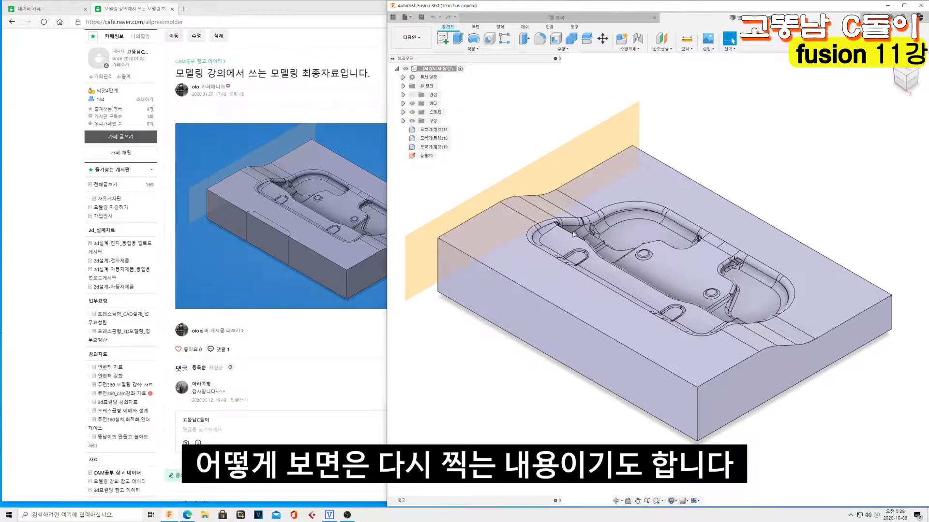
pyautogui.click(293, 325)
pyautogui.scroll(2, 399, 270)
pyautogui.scroll(-4, 329, 226)
pyautogui.scroll(4, 378, 287)
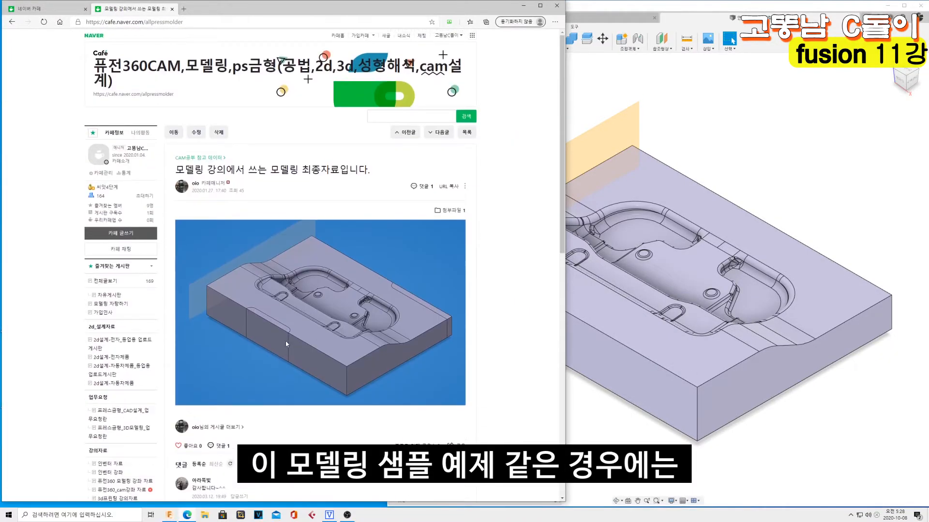
pyautogui.scroll(-4, 444, 276)
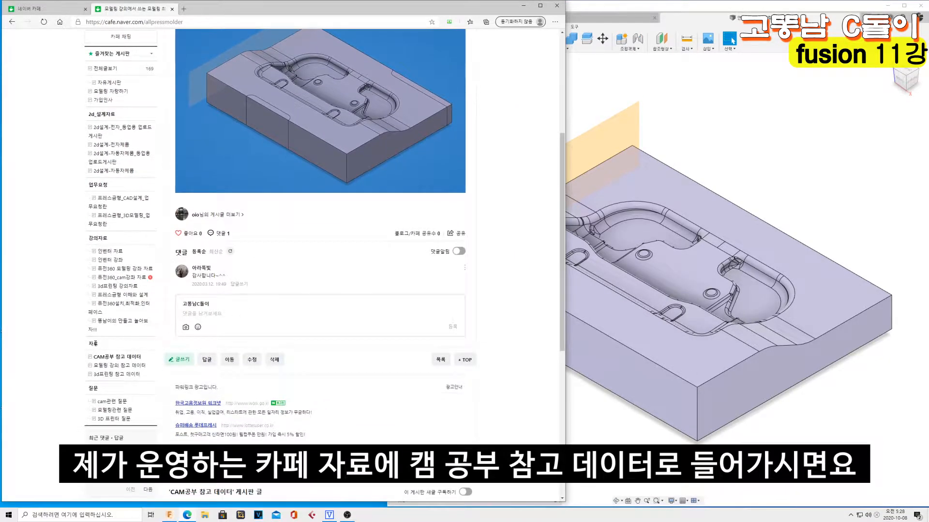
pyautogui.click(114, 357)
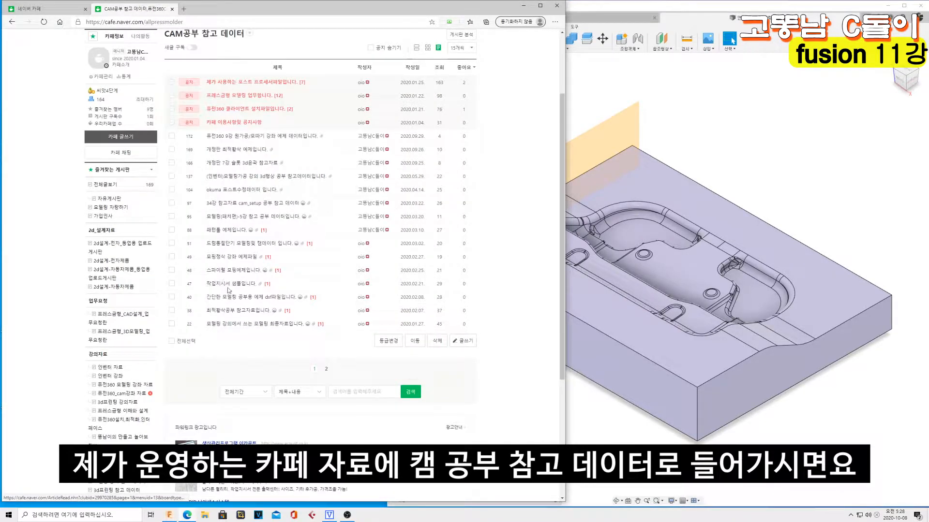
pyautogui.click(271, 324)
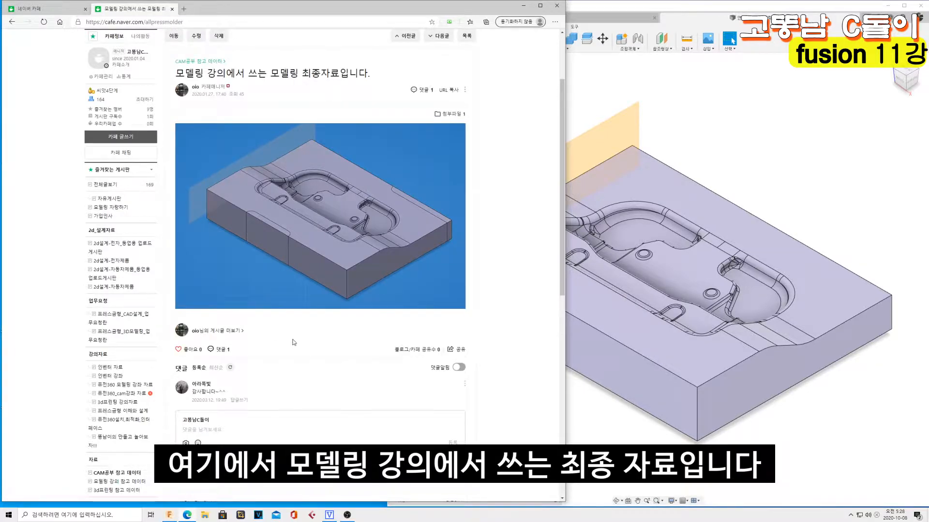
# Download the post's attachment 연습용샘플모델링 v5.f3d to the PC.
pyautogui.click(459, 115)
pyautogui.click(408, 130)
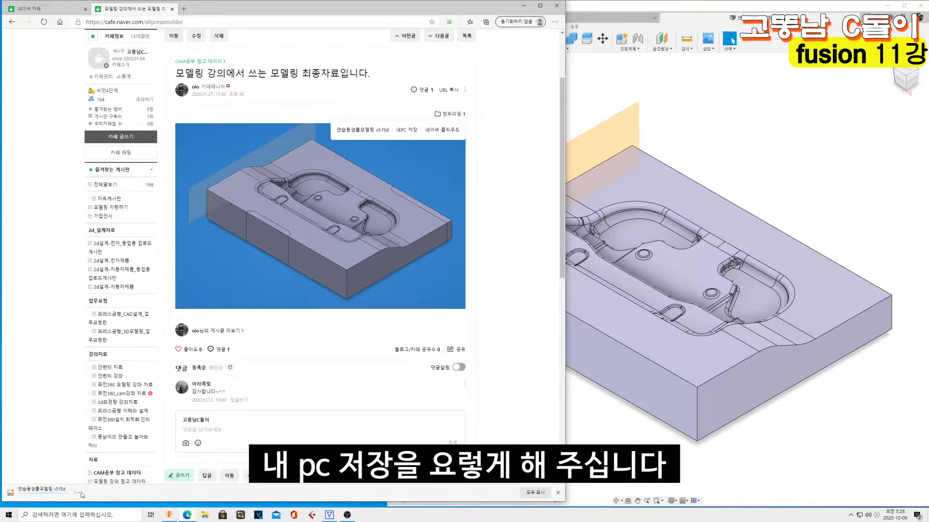
pyautogui.click(78, 492)
# Switch to Fusion 360 and open 연습용샘플모델링 v5.f3d from the computer's Downloads folder.
pyautogui.click(169, 514)
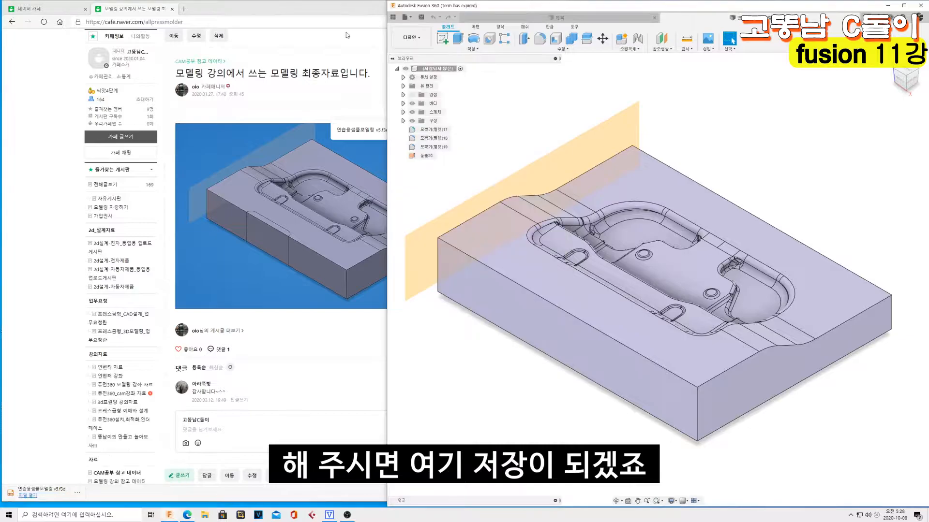
pyautogui.click(405, 17)
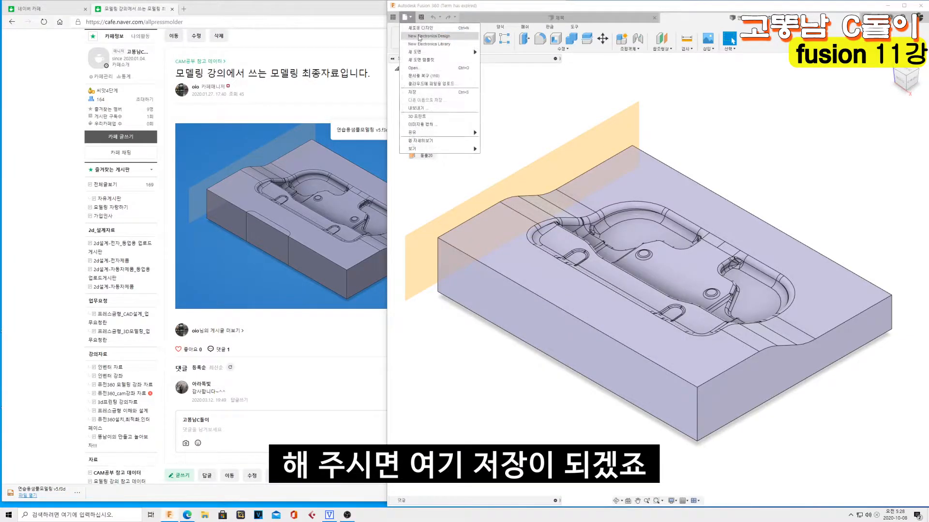
pyautogui.click(432, 69)
pyautogui.press('Escape')
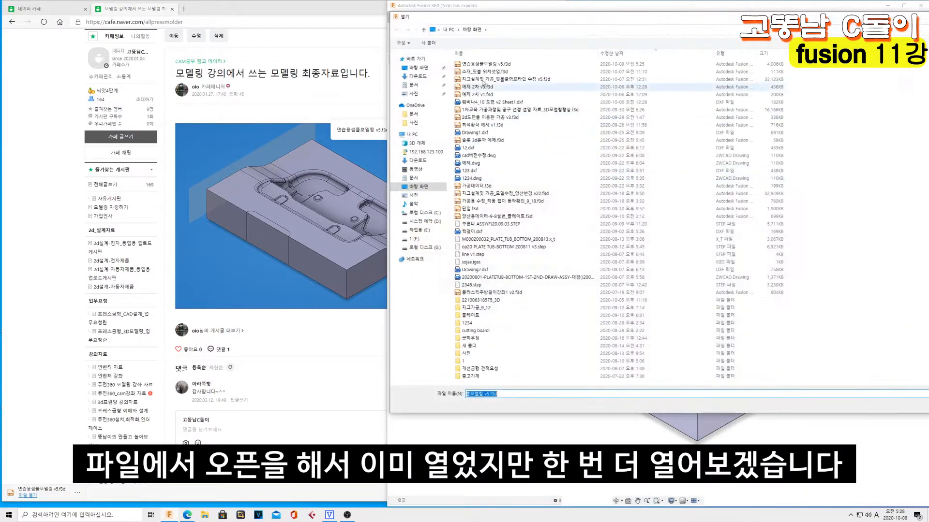
pyautogui.click(427, 76)
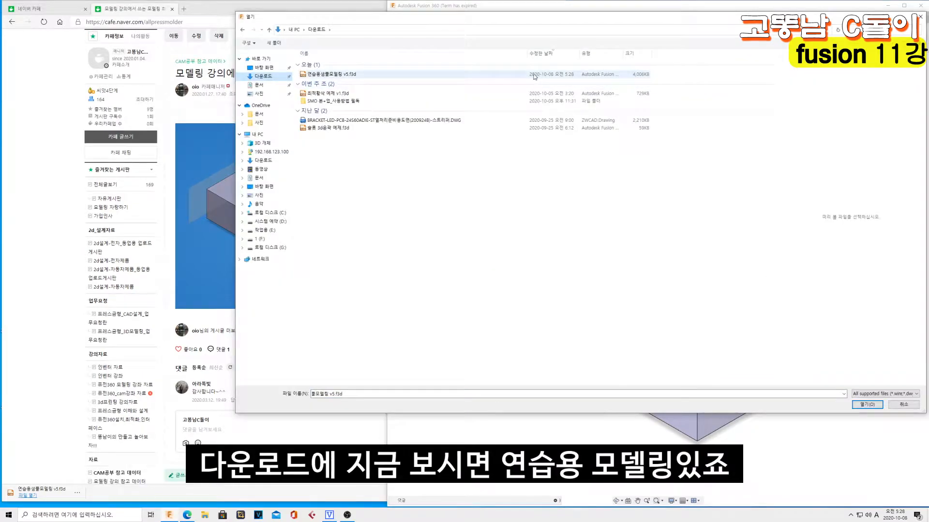
pyautogui.doubleClick(411, 75)
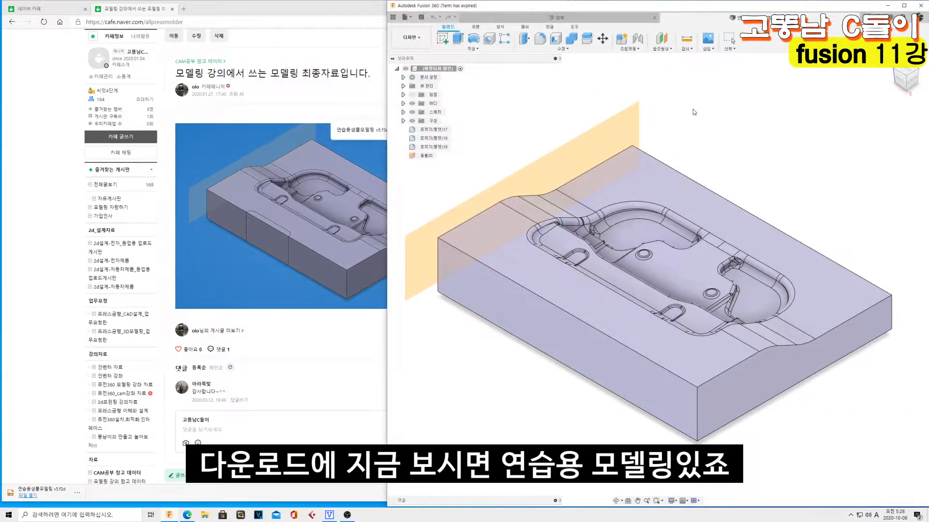
# Maximize the application window and switch the opened model to the Manufacture workspace.
pyautogui.click(721, 18)
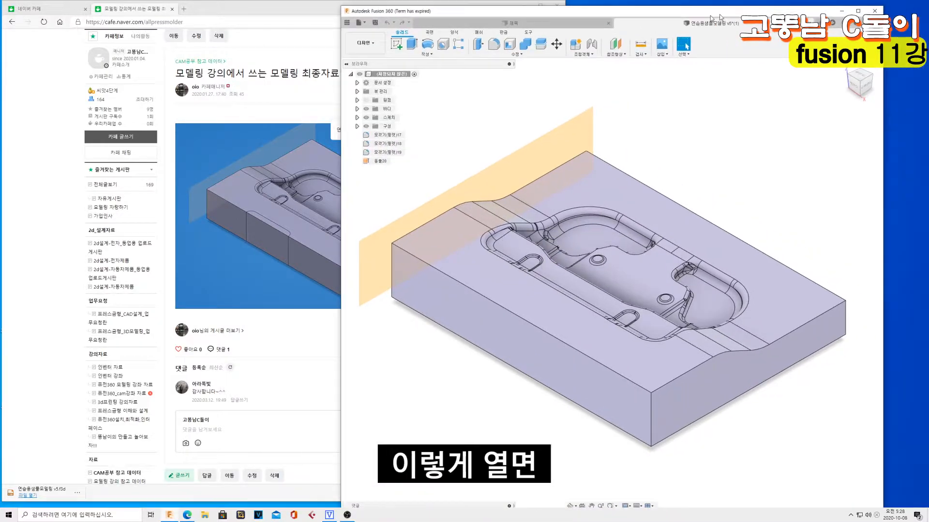
pyautogui.moveTo(719, 15)
pyautogui.mouseDown()
pyautogui.moveTo(633, 21)
pyautogui.moveTo(717, 12)
pyautogui.mouseUp()
pyautogui.doubleClick(717, 12)
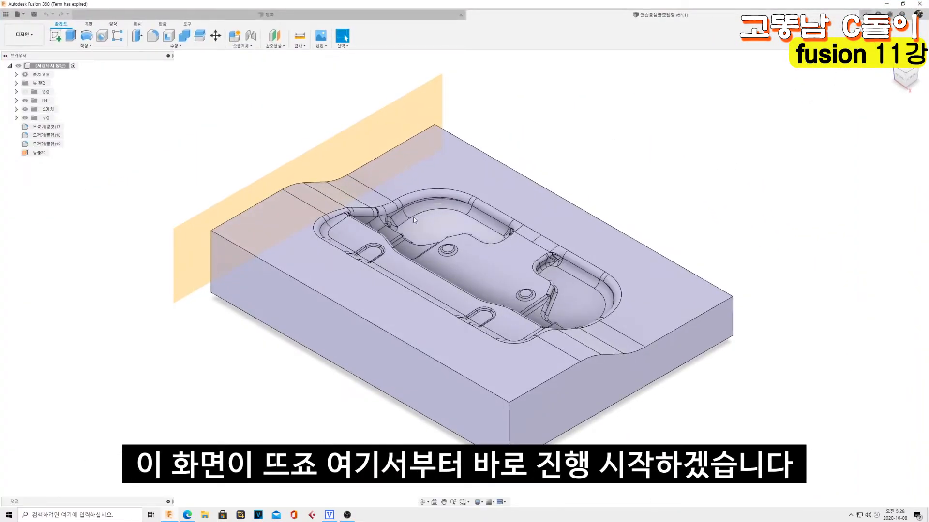
pyautogui.scroll(-3, 361, 236)
pyautogui.scroll(1, 384, 205)
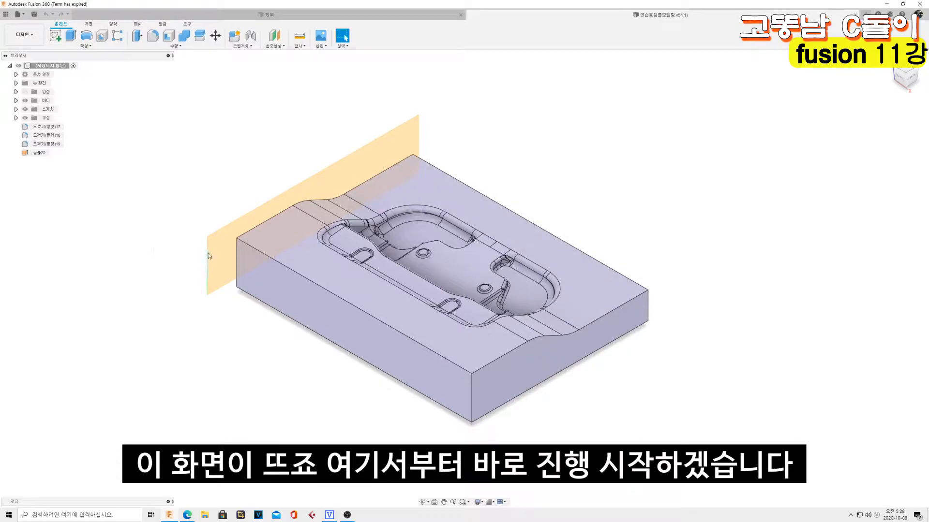
pyautogui.click(23, 34)
pyautogui.click(22, 128)
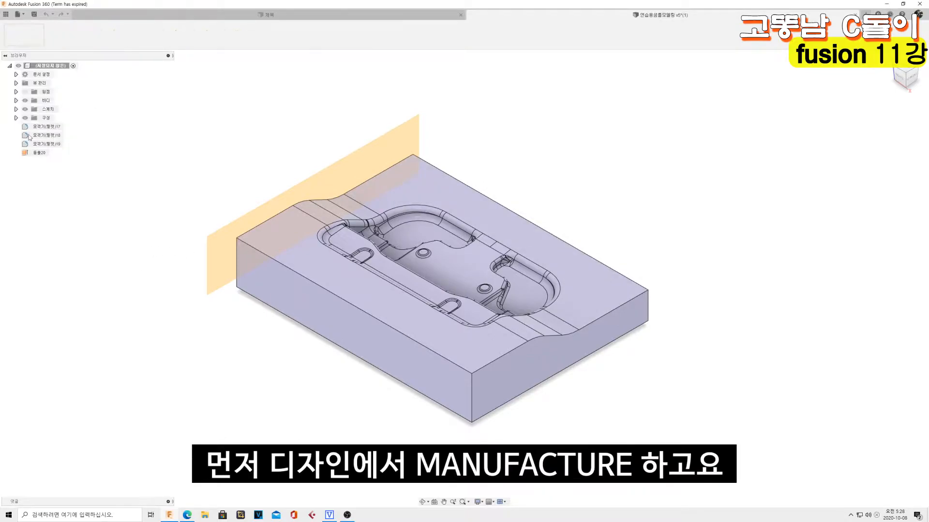
# Create a milling setup with the stock offset mode set to 추가 여유 없음 and the origin on the stock box's top centre.
pyautogui.click(57, 46)
pyautogui.click(68, 55)
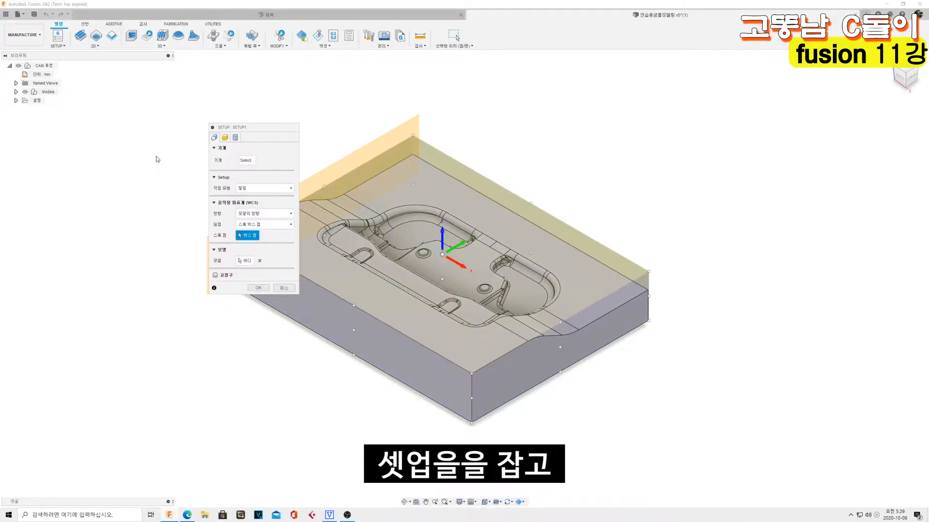
pyautogui.click(225, 138)
pyautogui.click(268, 170)
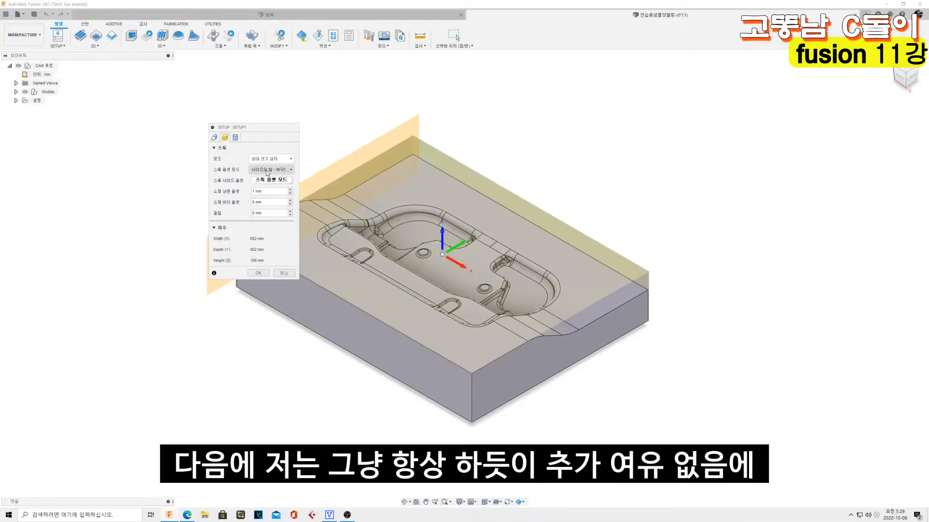
pyautogui.click(274, 180)
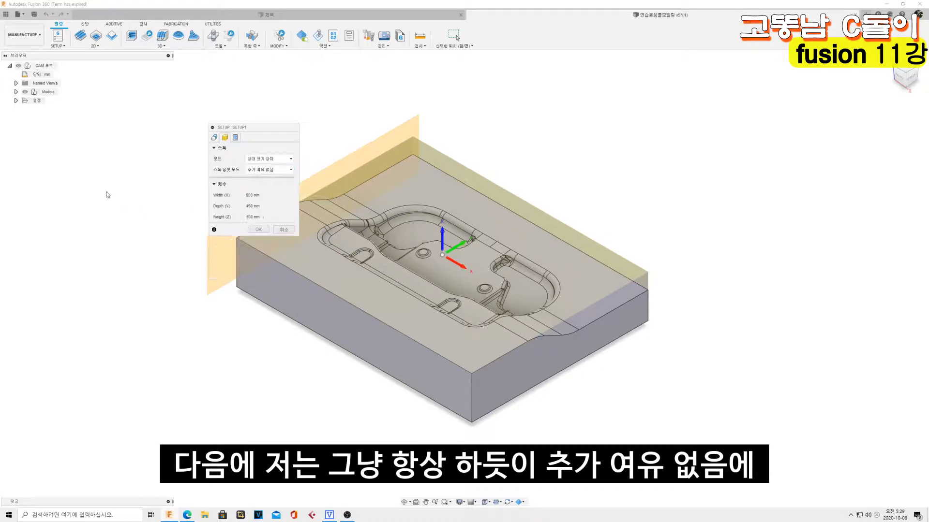
pyautogui.click(214, 138)
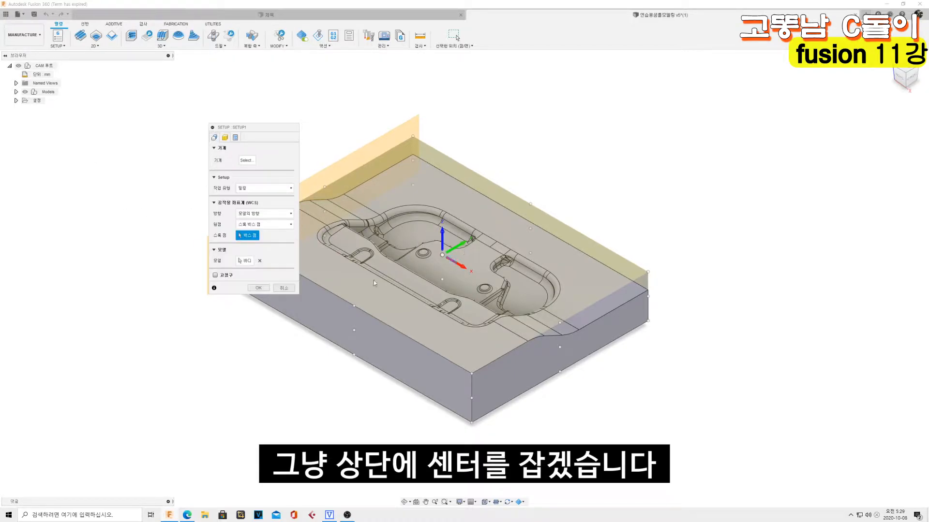
pyautogui.click(258, 288)
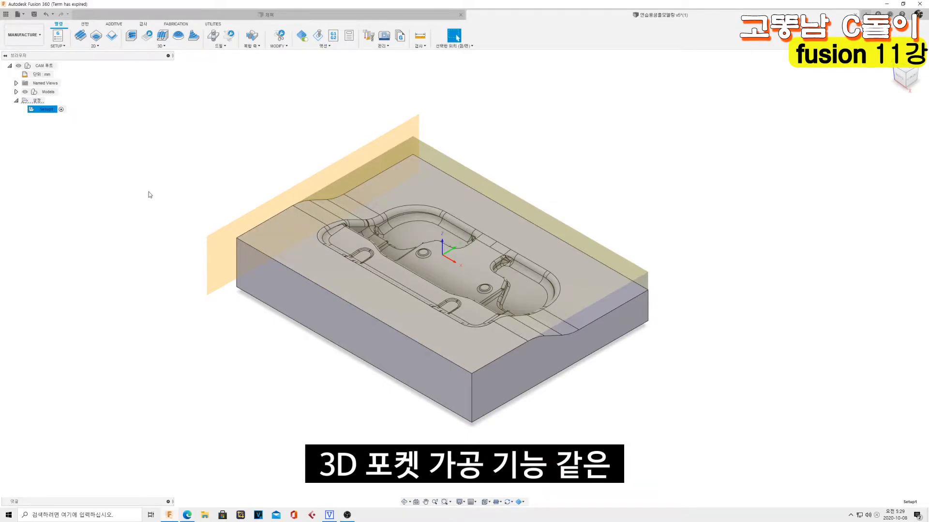
# Start a 3D pocket clearing operation and pick tool 23, the Ø33 mm L165mm (33ct) cutter, from the tool library.
pyautogui.click(173, 47)
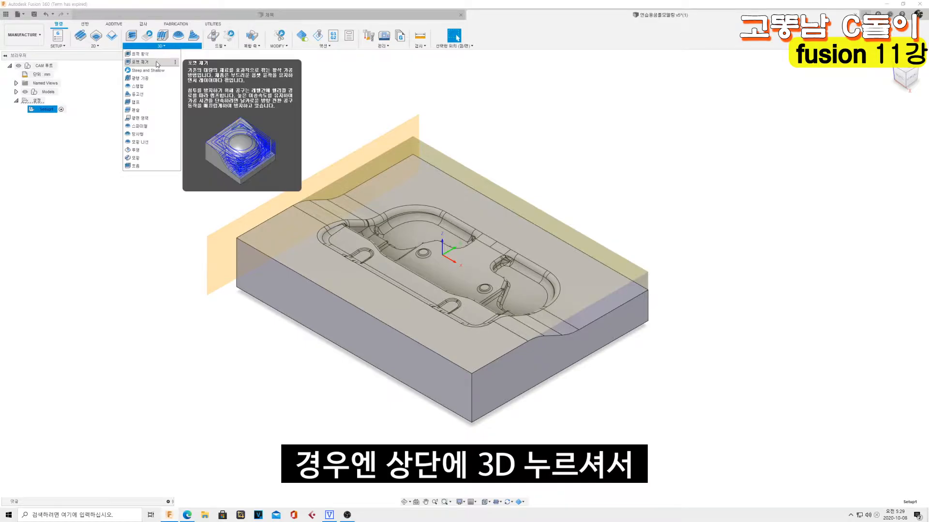
pyautogui.click(157, 63)
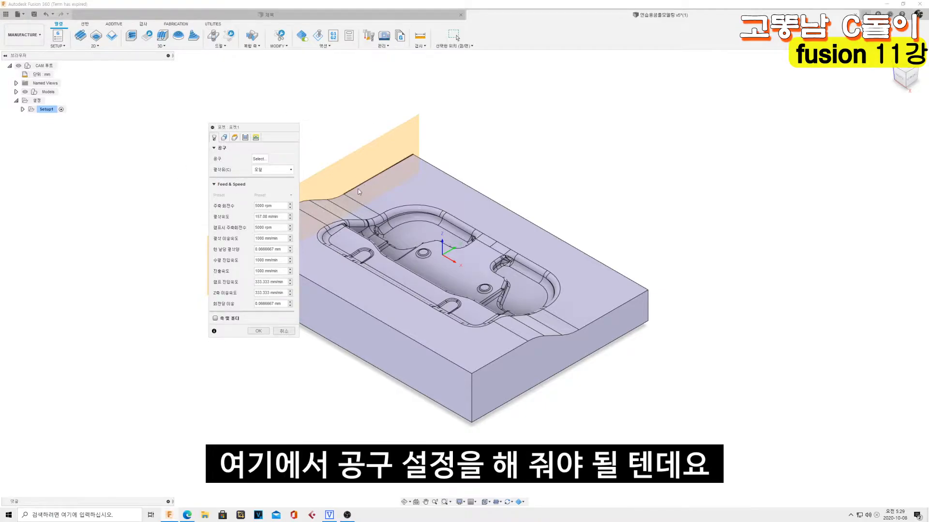
pyautogui.click(259, 159)
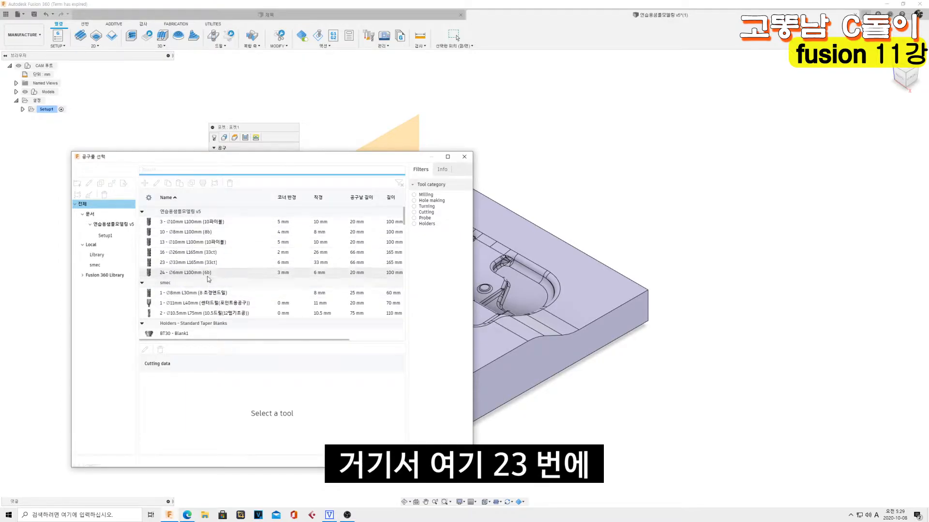
pyautogui.click(160, 262)
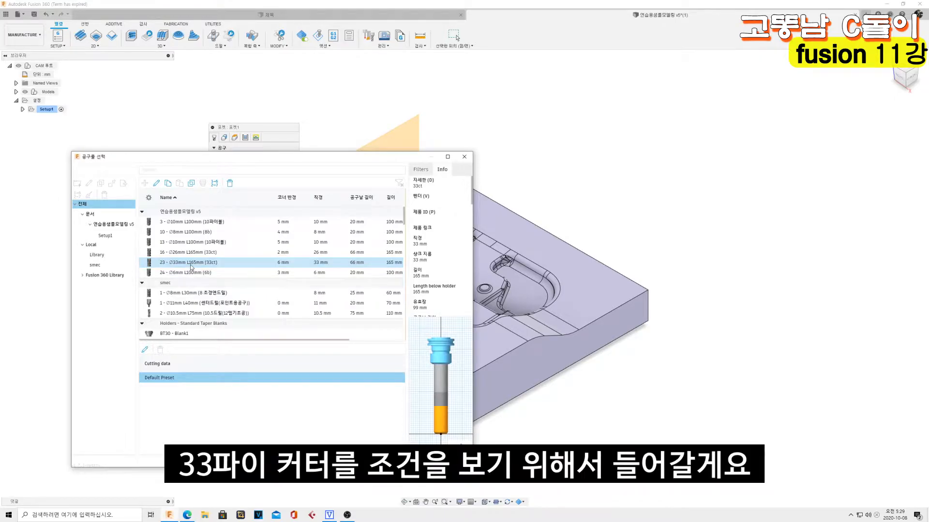
# Review tool 23's cutter geometry, corner radius, spindle speed and feedrates in the tool editor, then assign it to the pocket operation.
pyautogui.rightClick(206, 264)
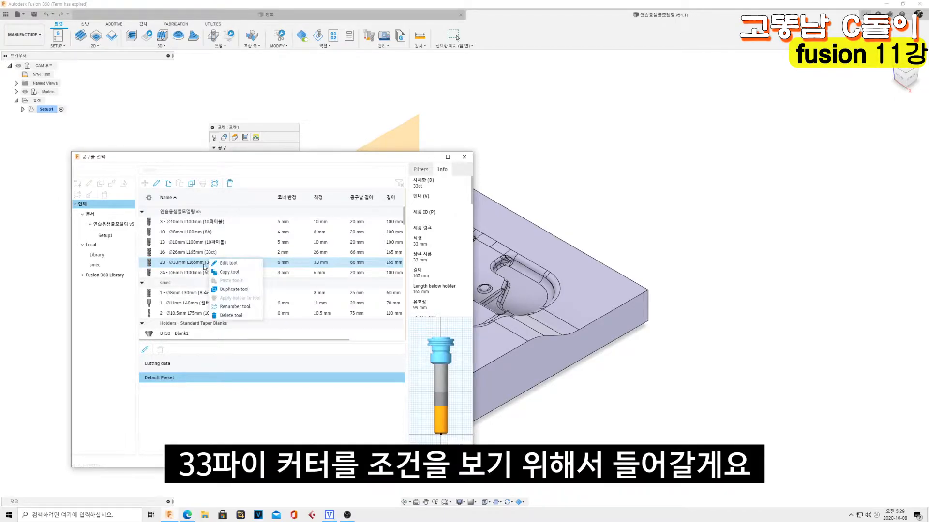
pyautogui.click(242, 267)
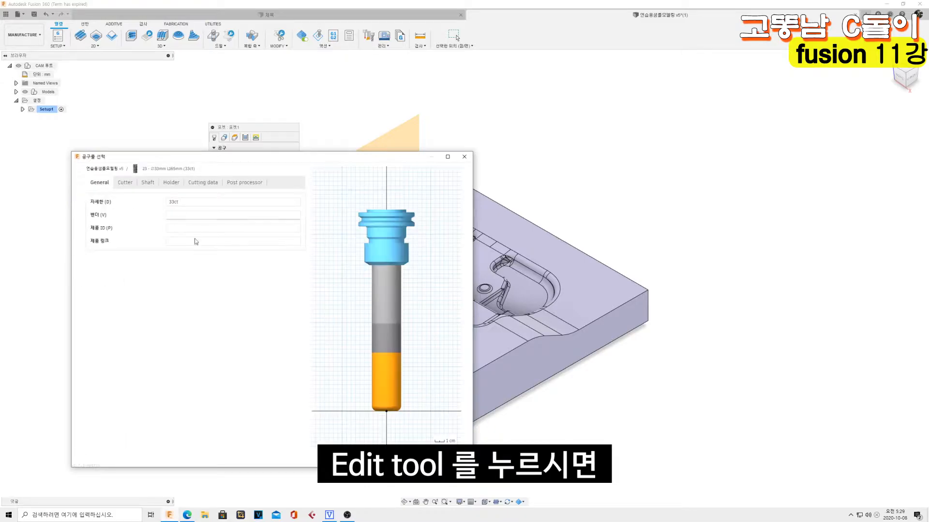
pyautogui.click(202, 186)
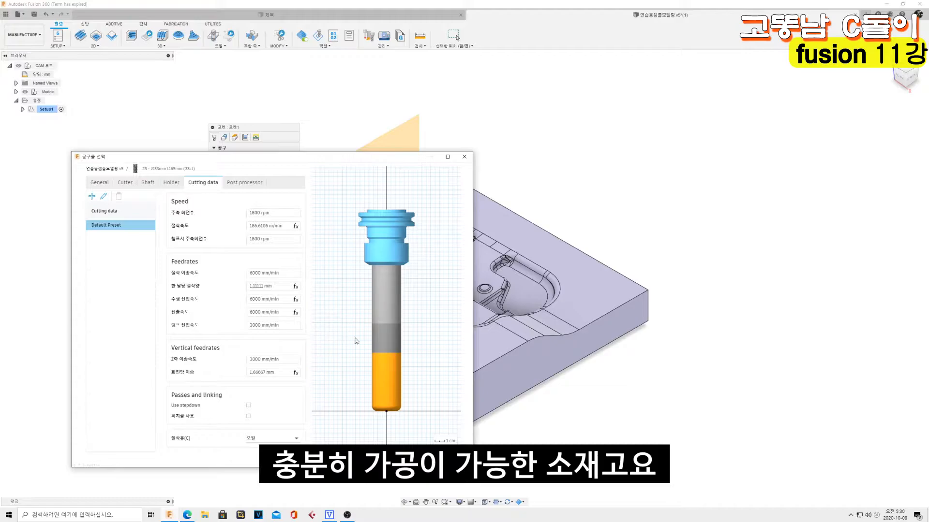
pyautogui.click(125, 184)
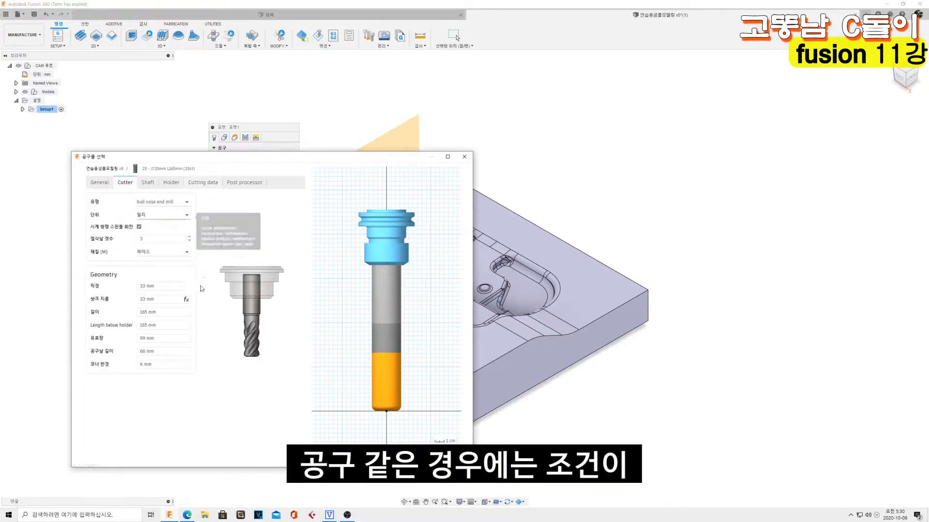
pyautogui.click(165, 366)
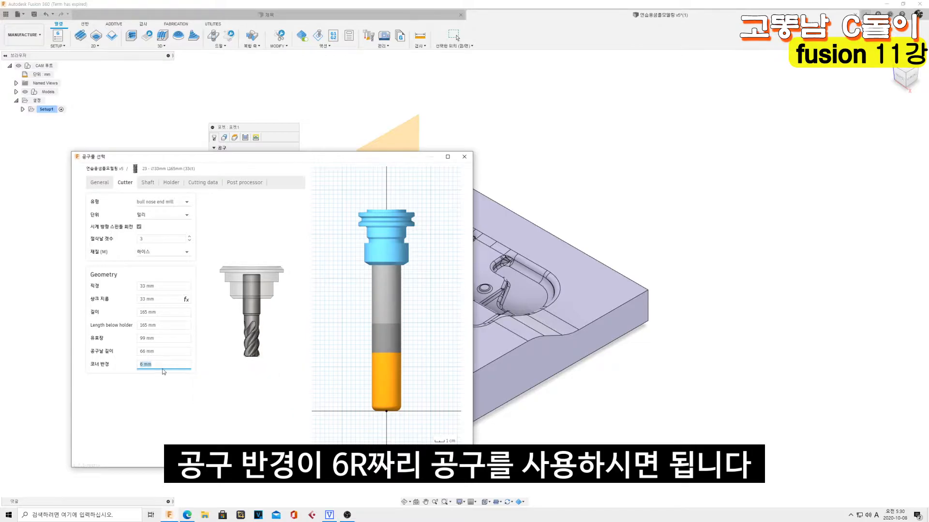
pyautogui.click(206, 183)
pyautogui.click(281, 214)
pyautogui.click(291, 274)
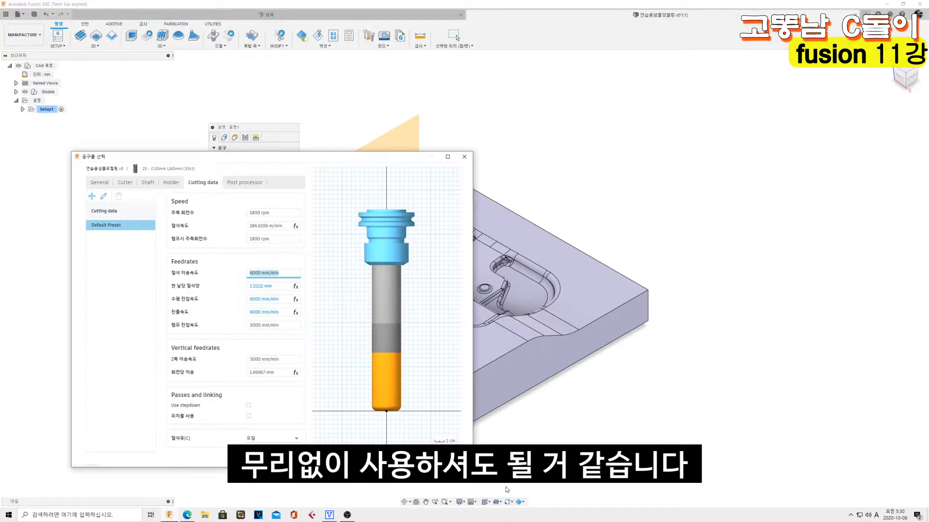
pyautogui.click(414, 456)
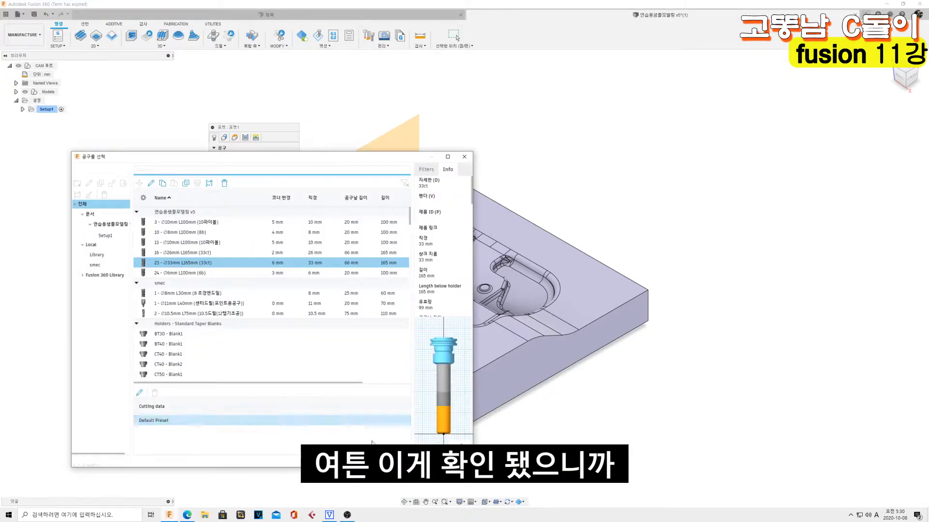
pyautogui.click(415, 456)
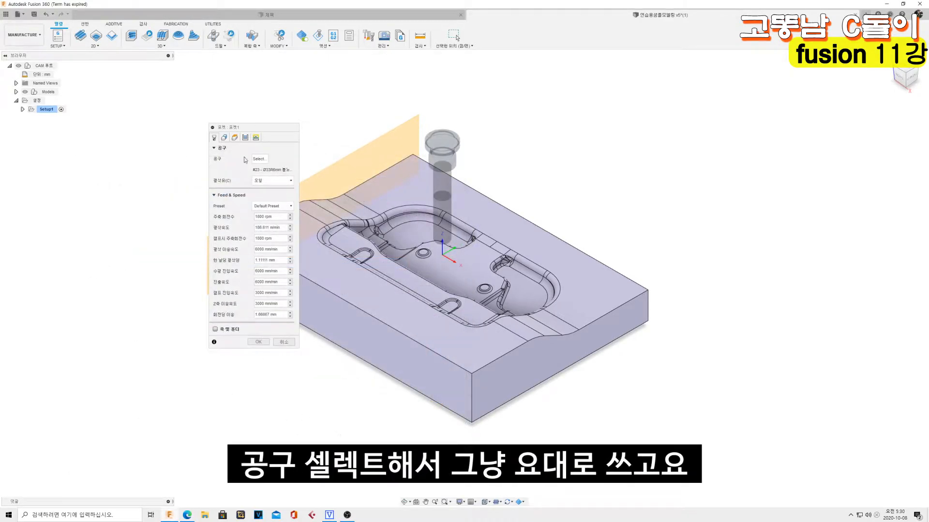
# Try the block's bottom edge loop as the pocket operation's machining boundary and clear the selection.
pyautogui.click(224, 137)
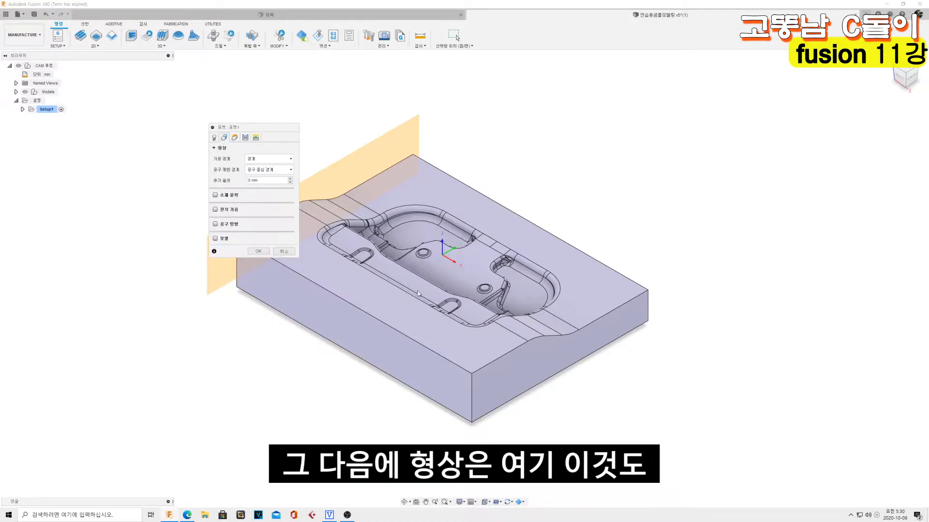
pyautogui.scroll(-2, 341, 195)
pyautogui.scroll(4, 307, 209)
pyautogui.keyDown('shift'); pyautogui.moveTo(411, 213); pyautogui.dragTo(438, 196, button='middle'); pyautogui.keyUp('shift')
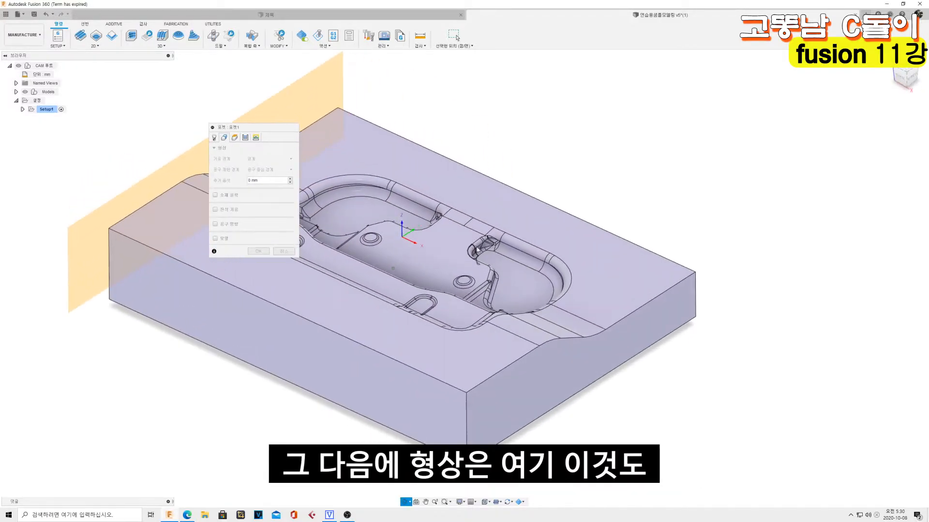
pyautogui.scroll(-4, 441, 195)
pyautogui.scroll(3, 372, 156)
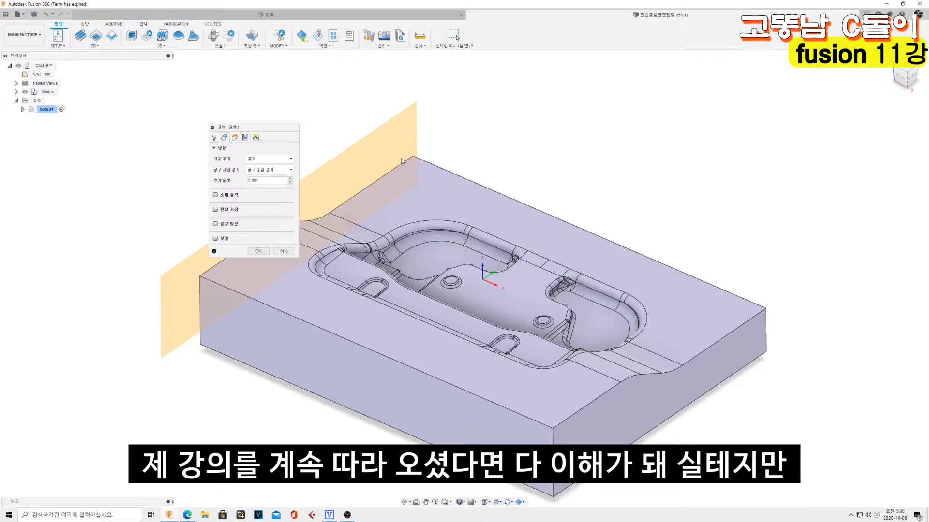
pyautogui.scroll(-2, 595, 164)
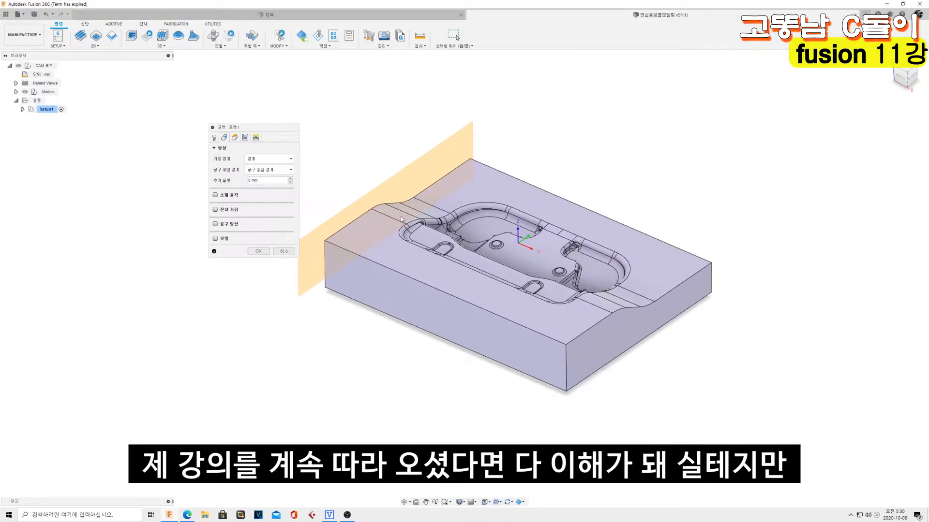
pyautogui.click(549, 387)
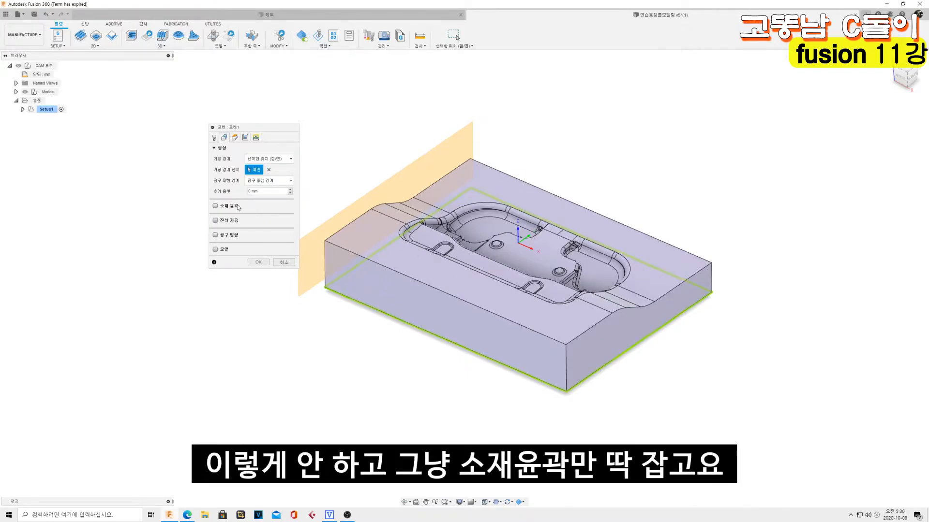
pyautogui.click(269, 169)
# Enable the stock contour (소재 윤곽) for the pocket operation and set the machining boundary to 없음.
pyautogui.click(215, 206)
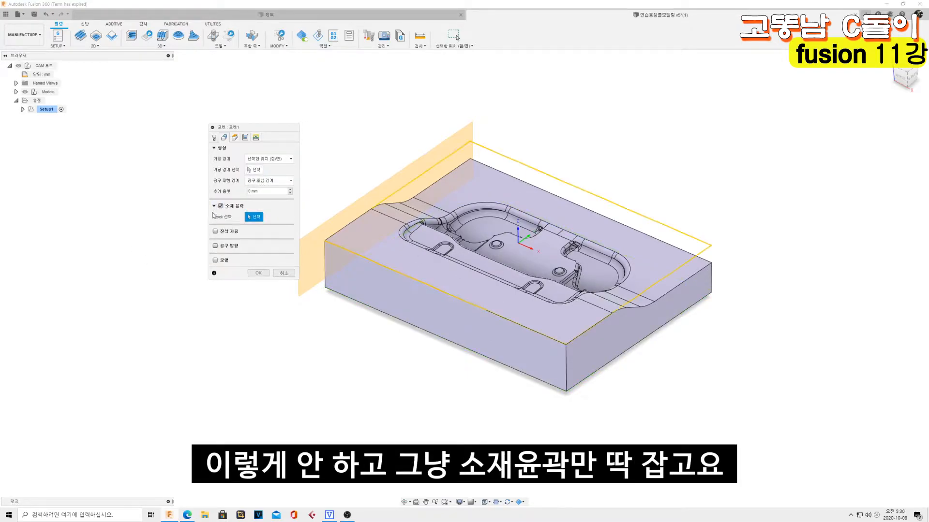
pyautogui.click(280, 159)
pyautogui.click(261, 177)
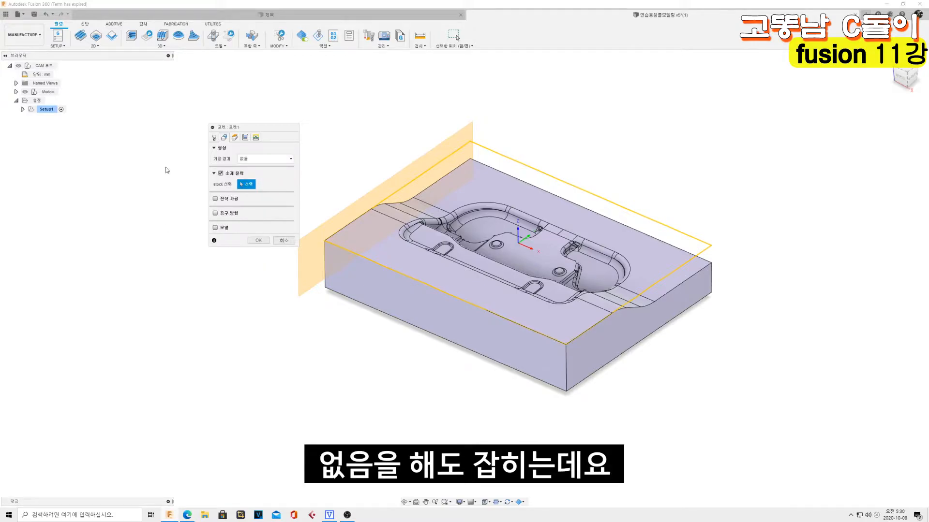
# Try the rest machining option (잔삭 가공) in the pocket geometry settings and turn it back off.
pyautogui.keyDown('shift'); pyautogui.moveTo(594, 275); pyautogui.dragTo(411, 293, button='middle'); pyautogui.keyUp('shift')
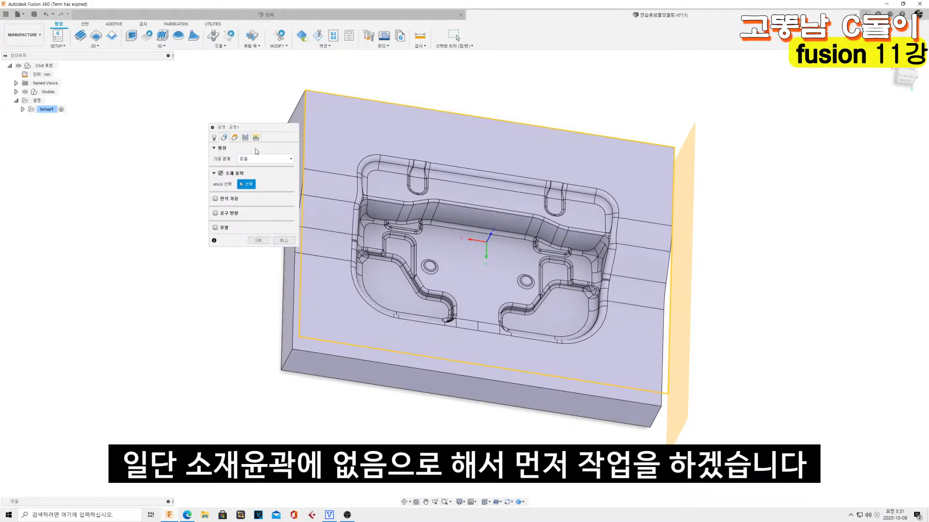
pyautogui.keyDown('shift'); pyautogui.moveTo(476, 241); pyautogui.dragTo(423, 189, button='middle'); pyautogui.keyUp('shift')
pyautogui.click(215, 198)
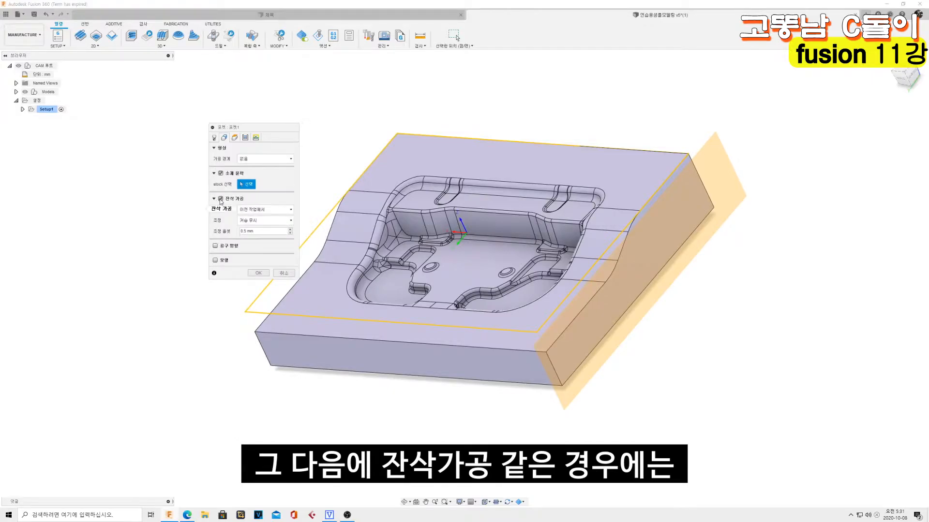
pyautogui.click(215, 198)
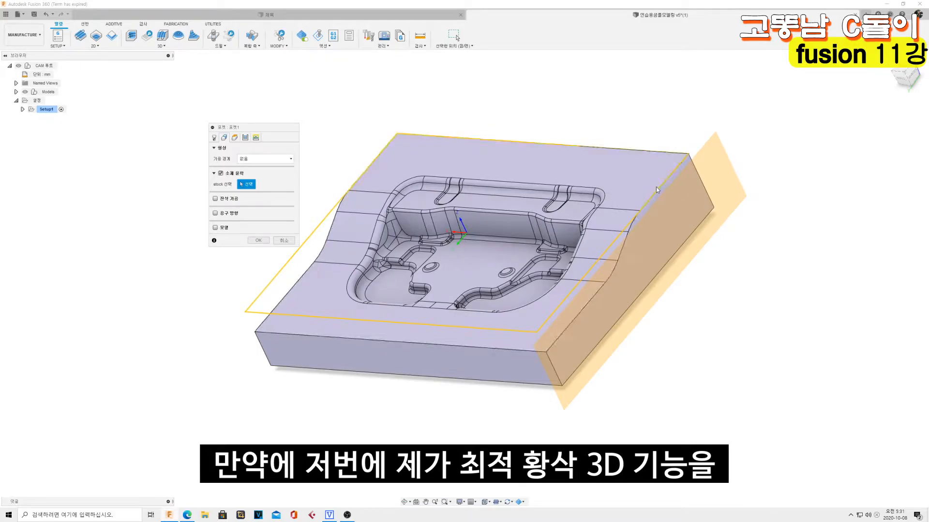
pyautogui.keyDown('shift'); pyautogui.moveTo(642, 192); pyautogui.dragTo(476, 176, button='middle'); pyautogui.keyUp('shift')
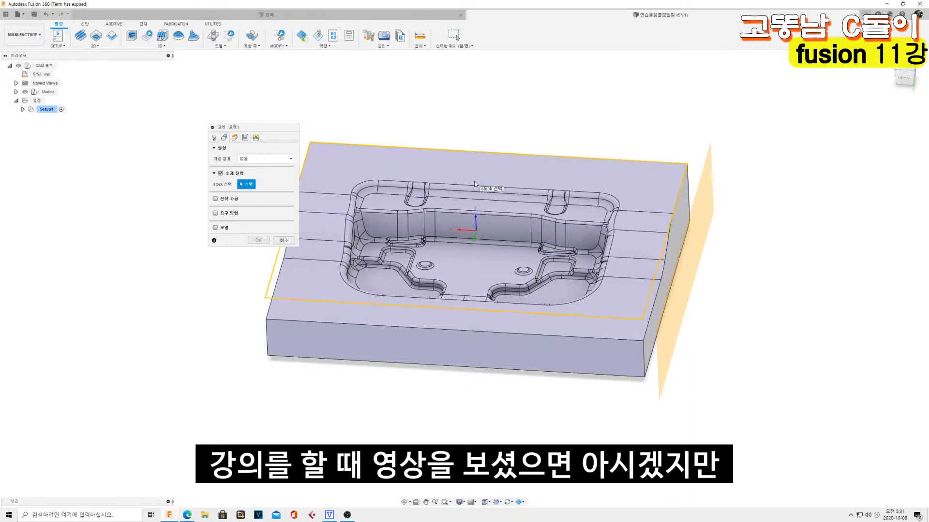
pyautogui.keyDown('shift'); pyautogui.moveTo(474, 182); pyautogui.dragTo(469, 196, button='middle'); pyautogui.keyUp('shift')
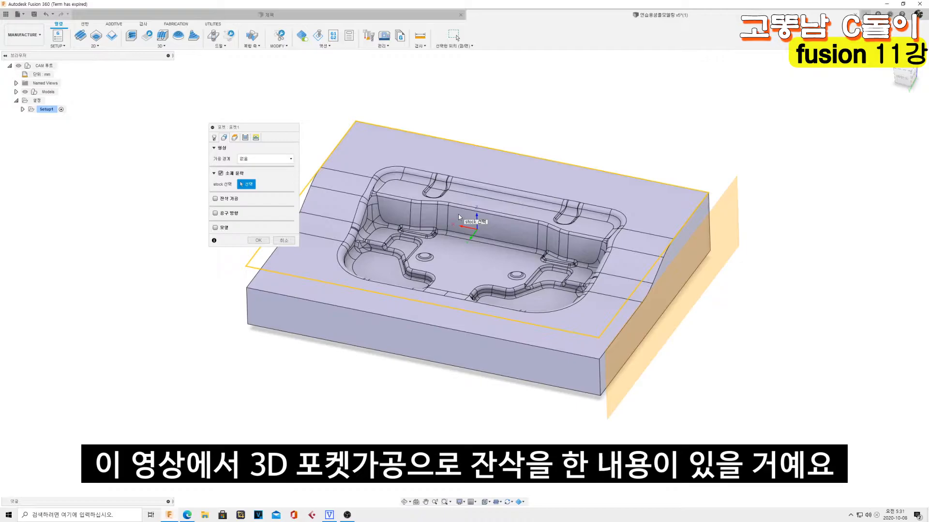
pyautogui.click(216, 199)
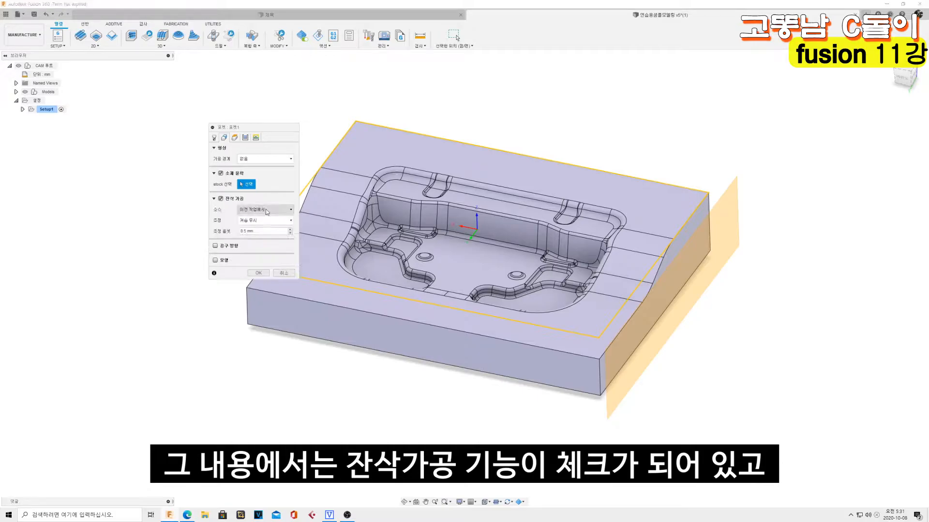
pyautogui.click(221, 199)
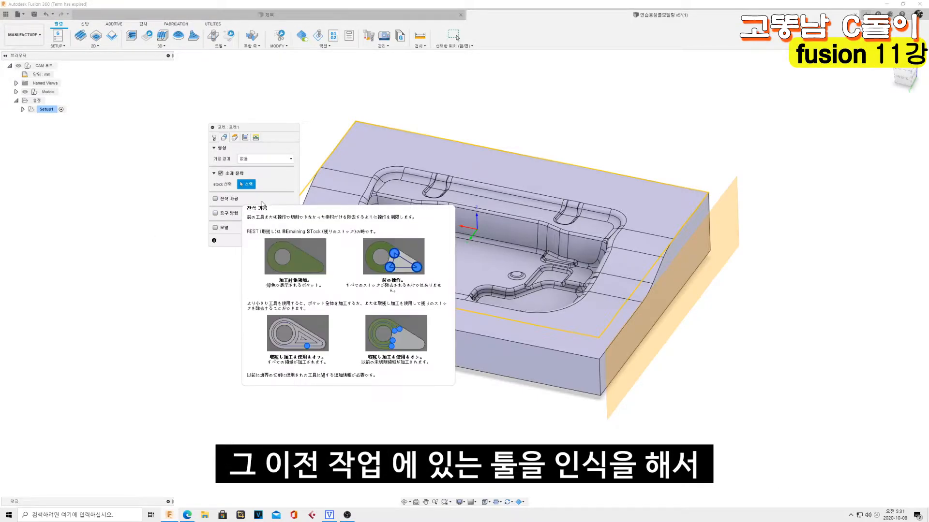
pyautogui.scroll(-2, 402, 132)
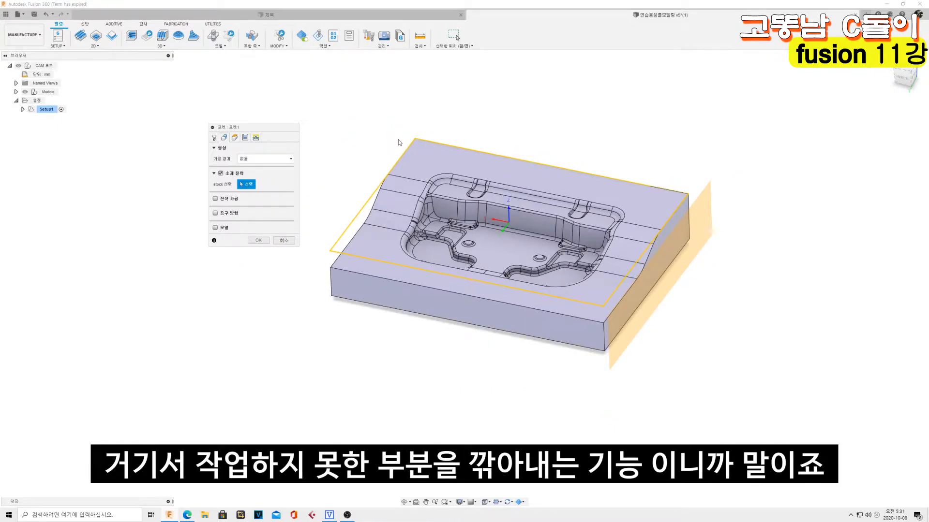
# Check the pocket operation's clearance, retract, top and bottom heights against the block in a side view.
pyautogui.click(234, 137)
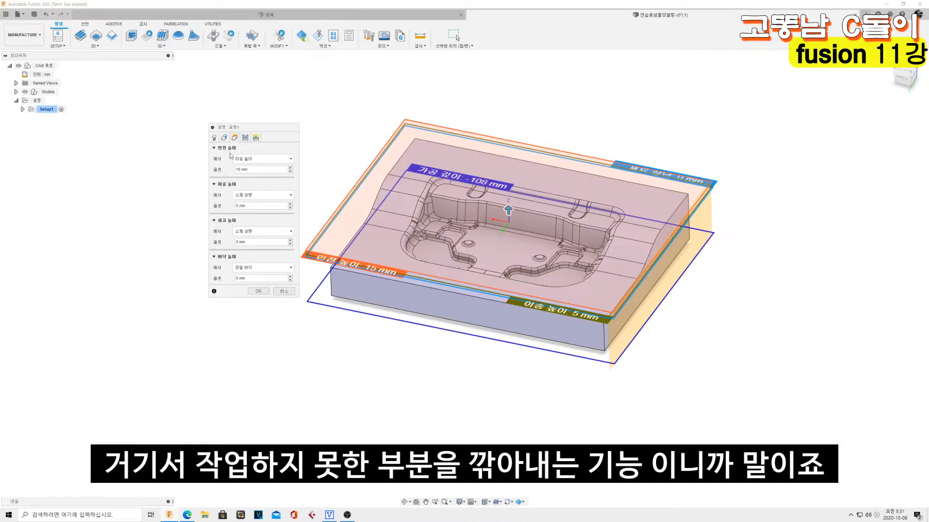
pyautogui.keyDown('shift'); pyautogui.moveTo(367, 248); pyautogui.dragTo(402, 238, button='middle'); pyautogui.keyUp('shift')
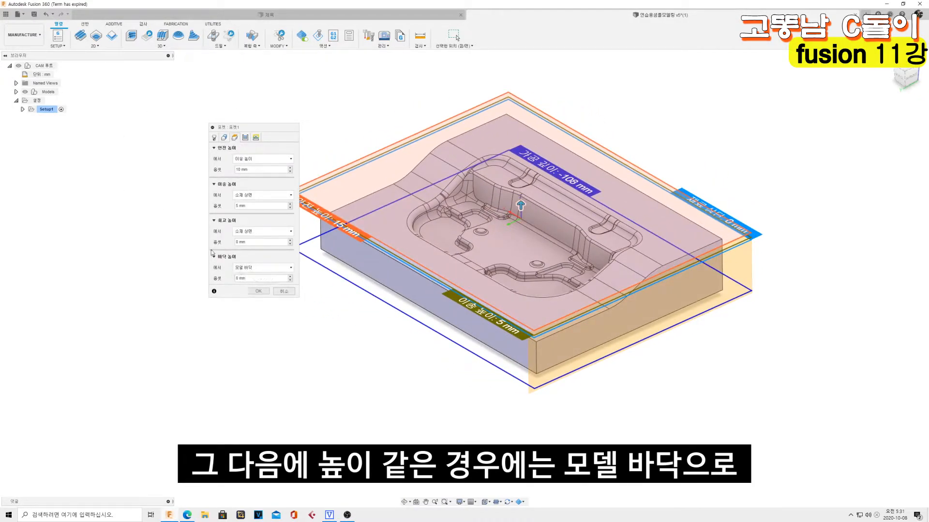
pyautogui.click(910, 79)
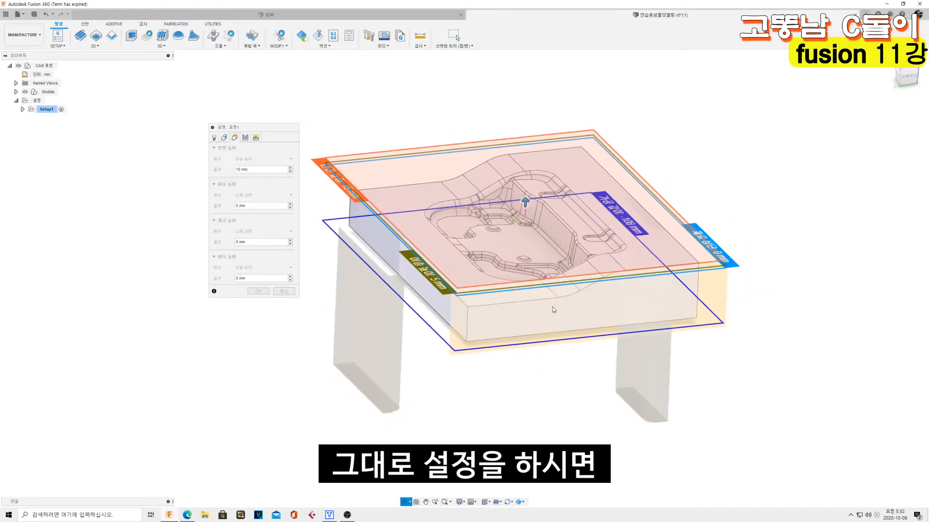
pyautogui.click(911, 80)
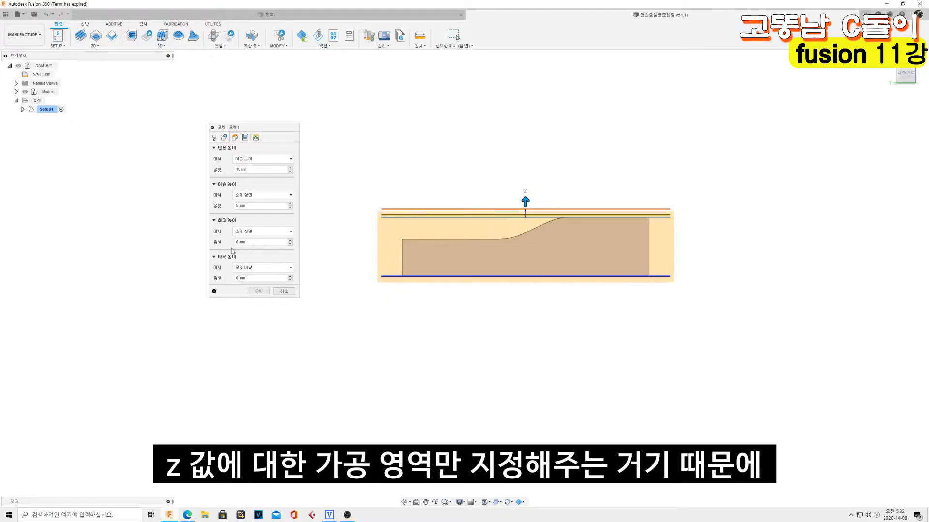
# Set the pocket toolpath's tolerance (공차) to 0.1 mm.
pyautogui.click(245, 137)
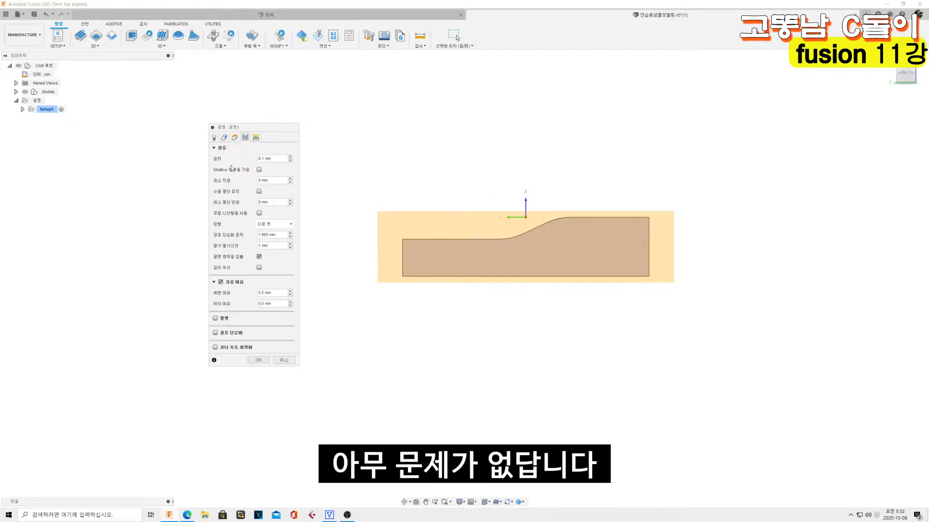
pyautogui.keyDown('shift'); pyautogui.moveTo(415, 190); pyautogui.dragTo(512, 213, button='middle'); pyautogui.keyUp('shift')
pyautogui.click(274, 158)
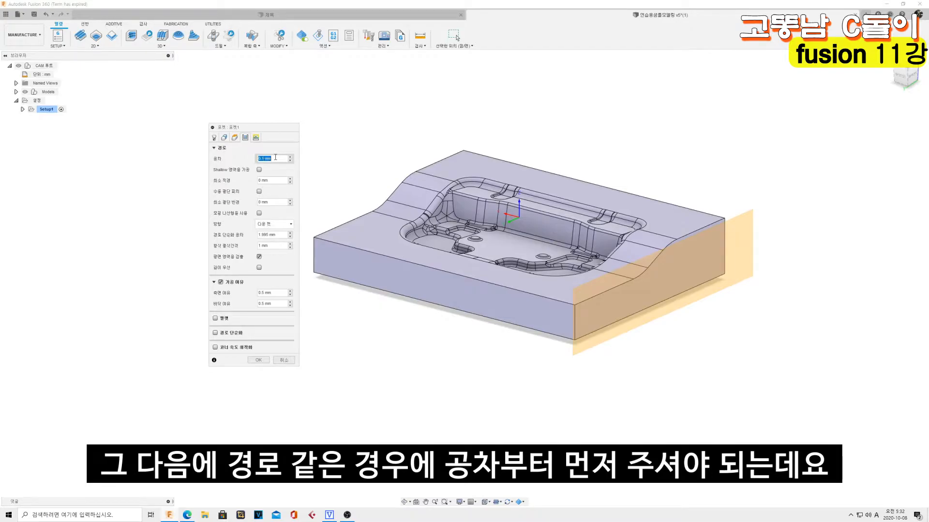
pyautogui.write('0.0')
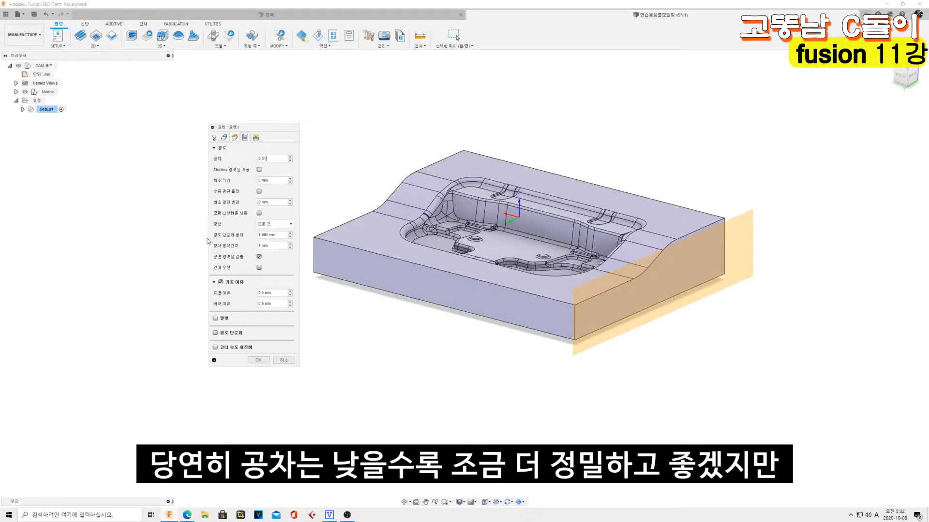
pyautogui.doubleClick(267, 159)
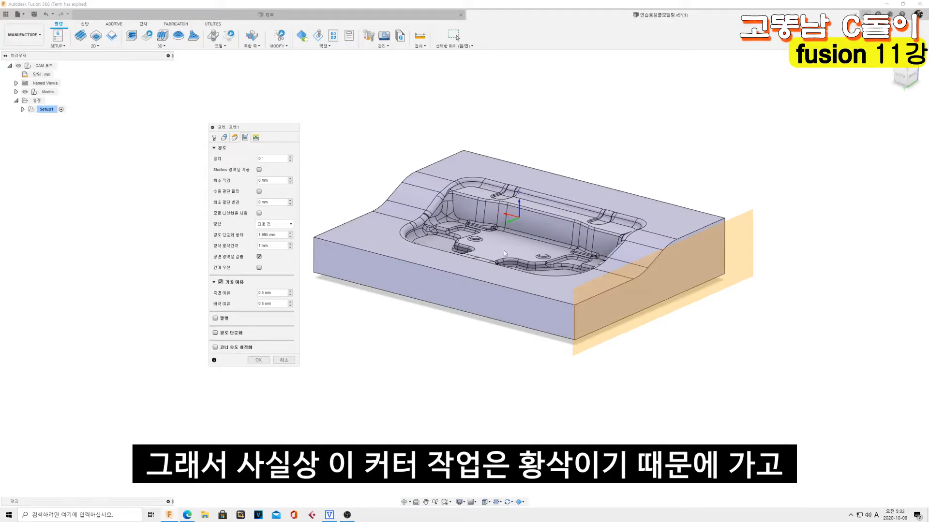
# Set the side and floor stock to leave to 0.3 mm each and enable manual stepover (수동 절단 피치).
pyautogui.click(281, 293)
pyautogui.write('.3')
pyautogui.click(281, 304)
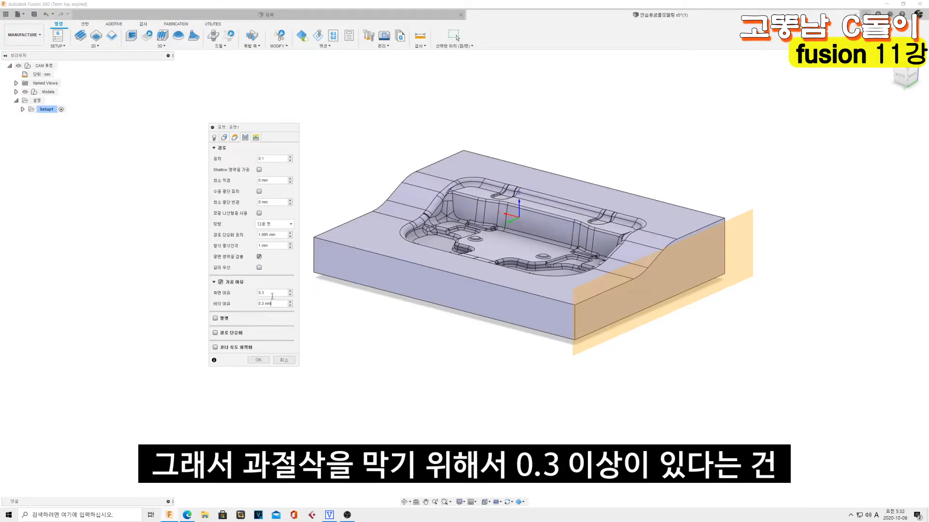
pyautogui.click(281, 158)
pyautogui.doubleClick(281, 158)
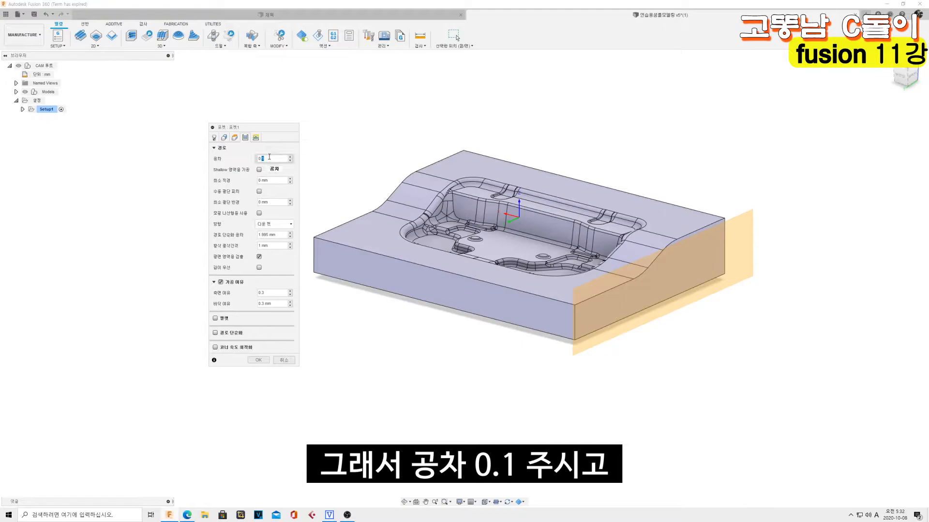
pyautogui.click(279, 293)
pyautogui.click(282, 303)
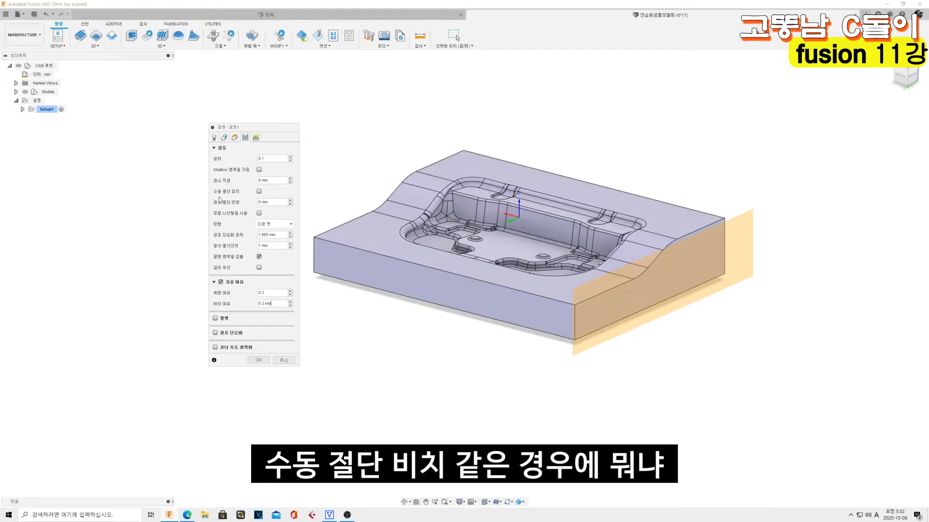
pyautogui.click(259, 192)
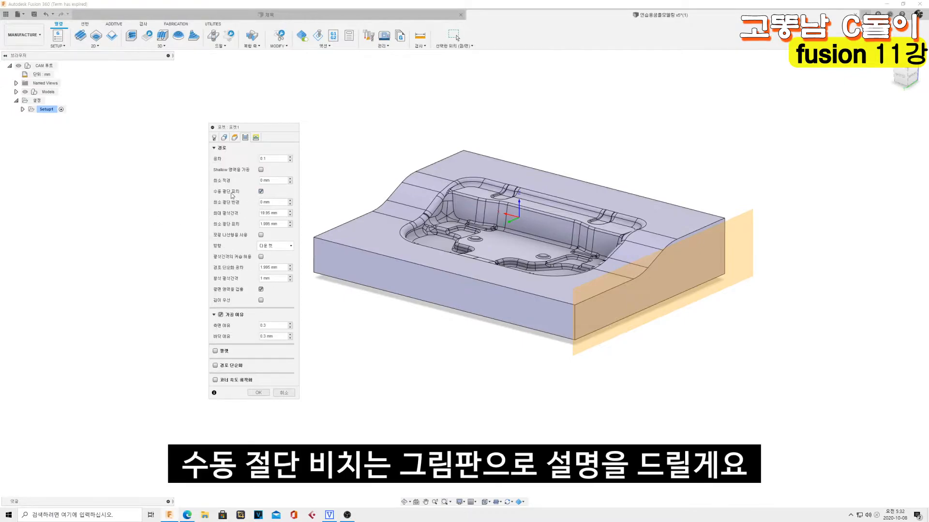
# Open Paint (그림판) and draw a circle for the cutter inside the upper-left corner of a large rectangle.
pyautogui.click(91, 514)
pyautogui.write('그림판')
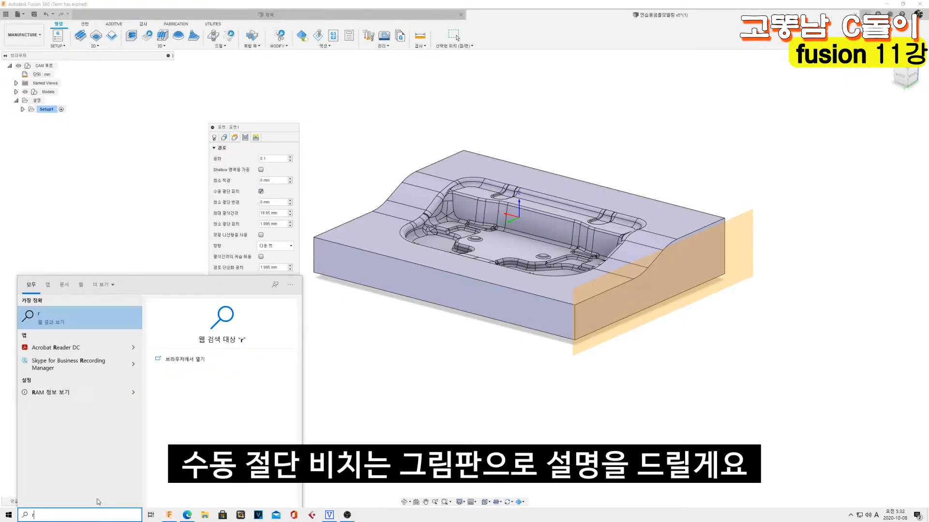
pyautogui.press('Return')
pyautogui.click(503, 91)
pyautogui.moveTo(383, 155); pyautogui.dragTo(459, 229)
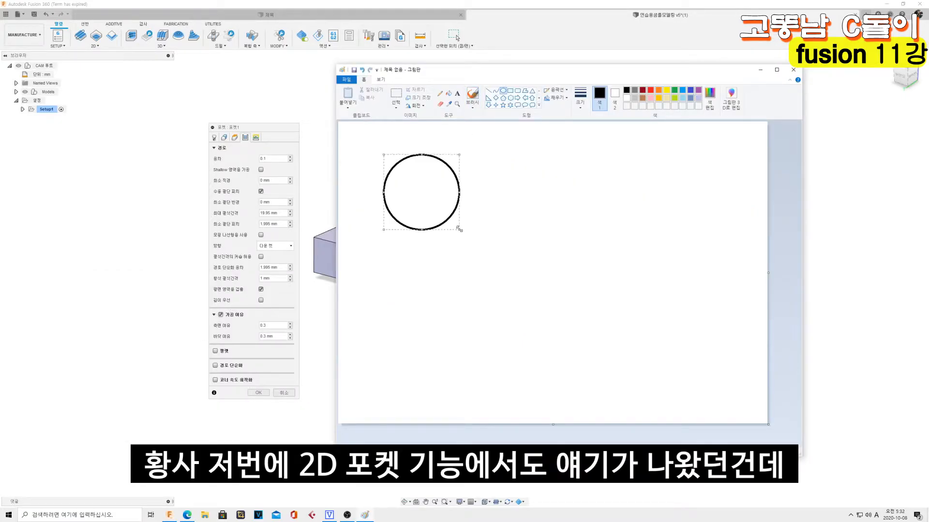
pyautogui.click(509, 90)
pyautogui.moveTo(382, 150); pyautogui.dragTo(604, 350)
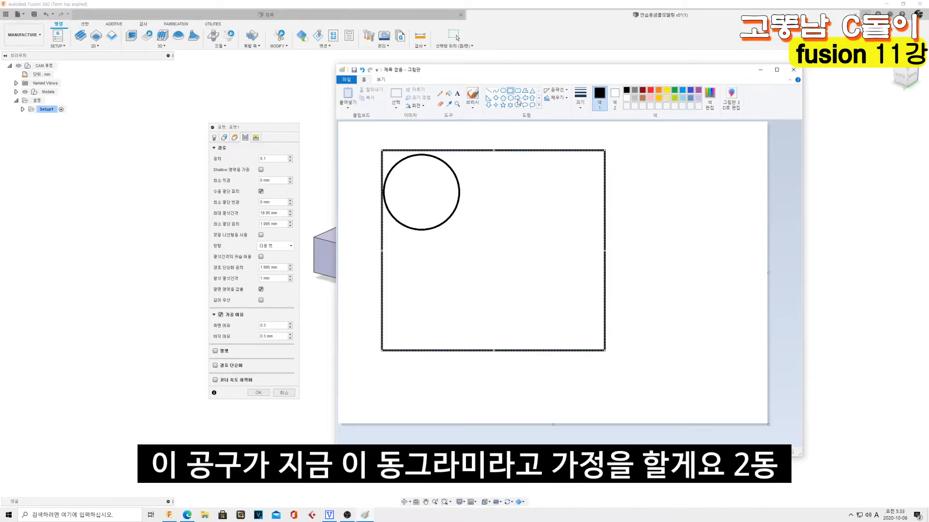
# Copy the cutter circle and place the duplicate directly beside the original, to its right.
pyautogui.click(397, 94)
pyautogui.moveTo(382, 153); pyautogui.dragTo(461, 235)
pyautogui.hotkey('ctrl', 'c')
pyautogui.hotkey('ctrl', 'v')
pyautogui.moveTo(390, 179); pyautogui.dragTo(510, 206)
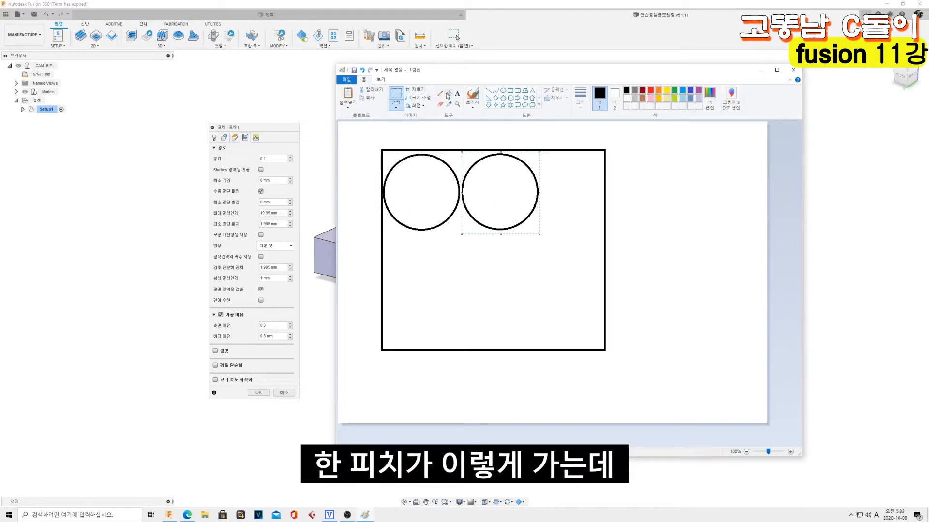
# Draw a line between the two circles' centres, mark their contact point, and add downward travel arrows from both circles.
pyautogui.click(488, 90)
pyautogui.moveTo(419, 192); pyautogui.dragTo(495, 192)
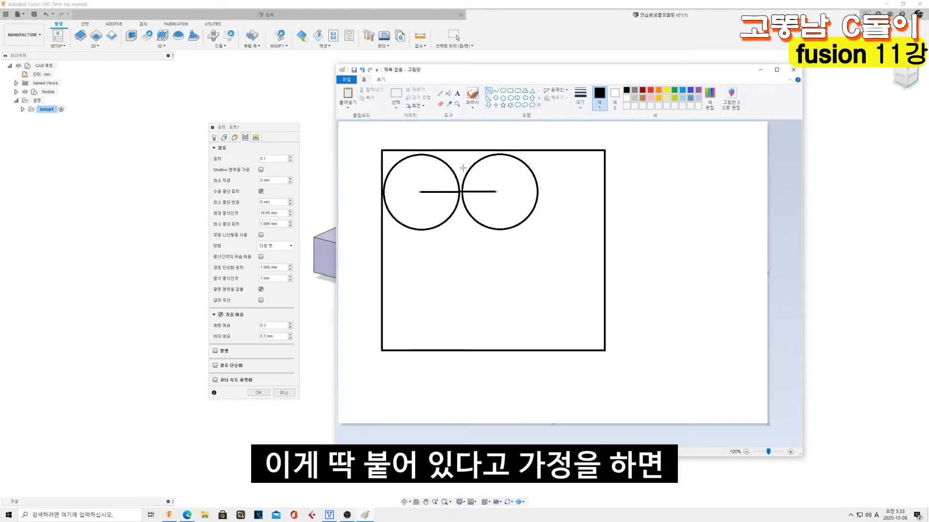
pyautogui.moveTo(460, 175); pyautogui.dragTo(461, 215)
pyautogui.moveTo(418, 146); pyautogui.dragTo(416, 314)
pyautogui.moveTo(396, 274); pyautogui.dragTo(412, 311)
pyautogui.moveTo(443, 281); pyautogui.dragTo(409, 319)
pyautogui.moveTo(490, 167); pyautogui.dragTo(495, 297)
pyautogui.moveTo(478, 264); pyautogui.dragTo(492, 303)
pyautogui.moveTo(419, 190)
pyautogui.mouseDown()
pyautogui.moveTo(437, 175)
pyautogui.moveTo(502, 201)
pyautogui.mouseUp()
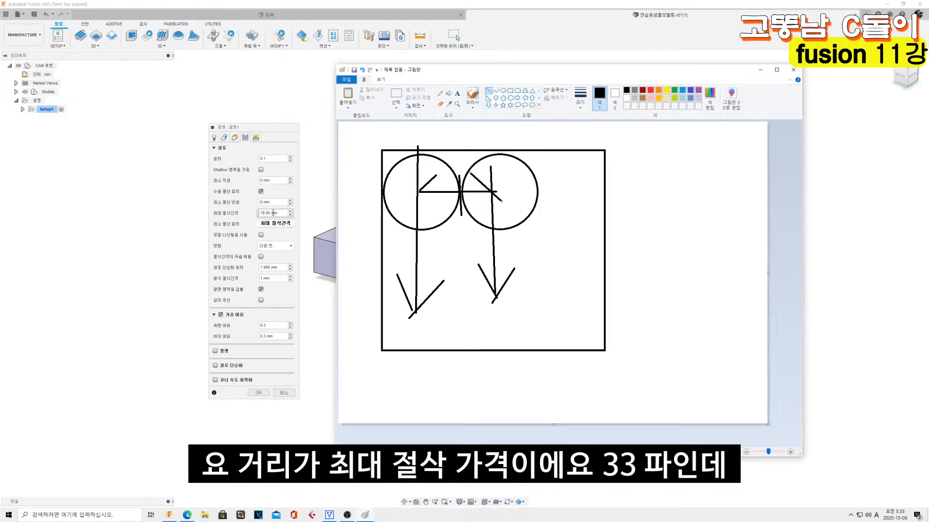
# Return to Fusion 360 and set the pocket's maximum stepover (최대 절삭간격) to 33 mm.
pyautogui.doubleClick(273, 213)
pyautogui.write('33')
pyautogui.press('Return')
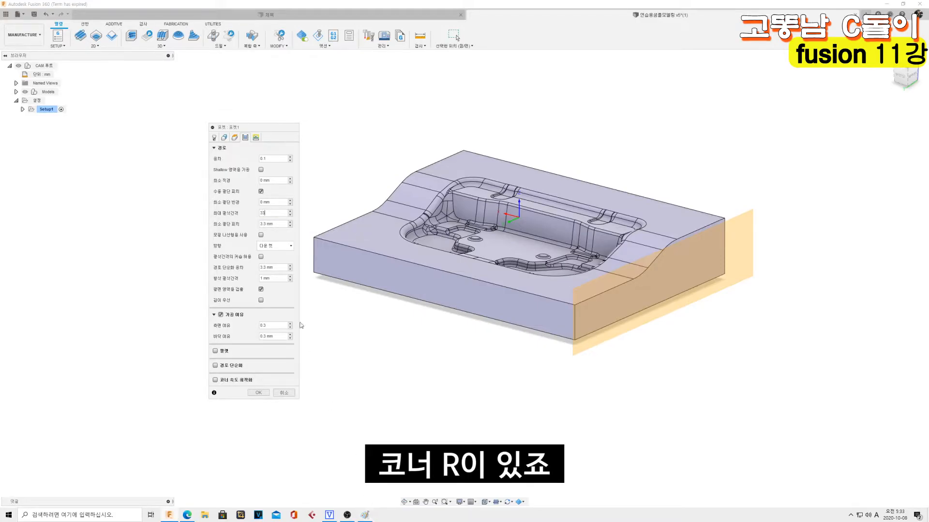
# In Paint, draw three small adjoining and overlapping circles below the rectangle and a nearly horizontal line across them.
pyautogui.click(367, 515)
pyautogui.moveTo(424, 352)
pyautogui.mouseDown()
pyautogui.moveTo(449, 379)
pyautogui.moveTo(488, 378)
pyautogui.moveTo(462, 368)
pyautogui.mouseUp()
pyautogui.click(445, 386)
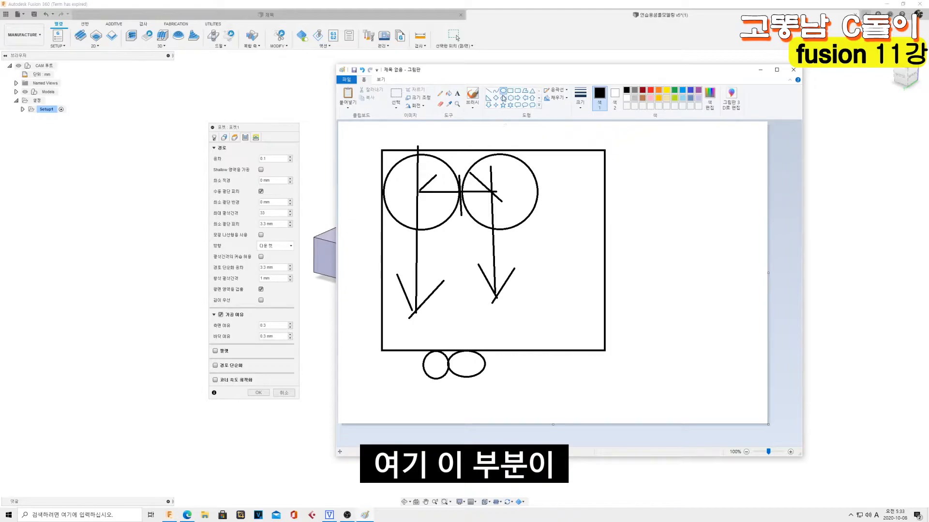
pyautogui.moveTo(434, 361); pyautogui.dragTo(469, 393)
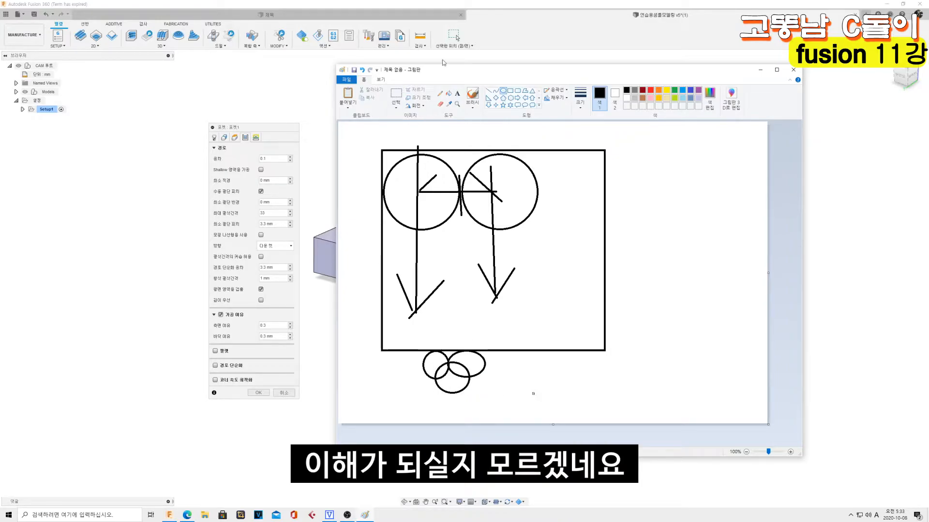
pyautogui.click(488, 91)
pyautogui.moveTo(411, 374); pyautogui.dragTo(523, 382)
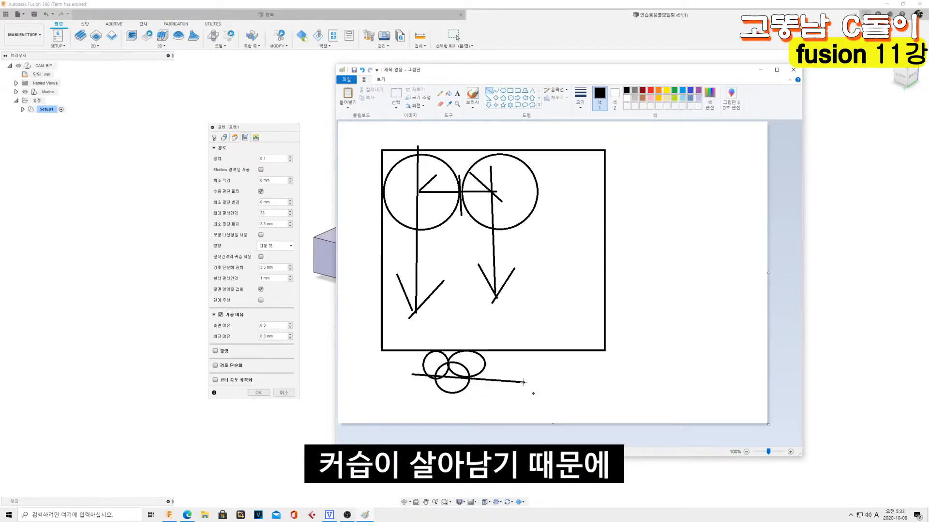
# Return to Fusion 360 and set the pocket's maximum stepover (최대 절삭간격) to 33*0.6.
pyautogui.click(273, 213)
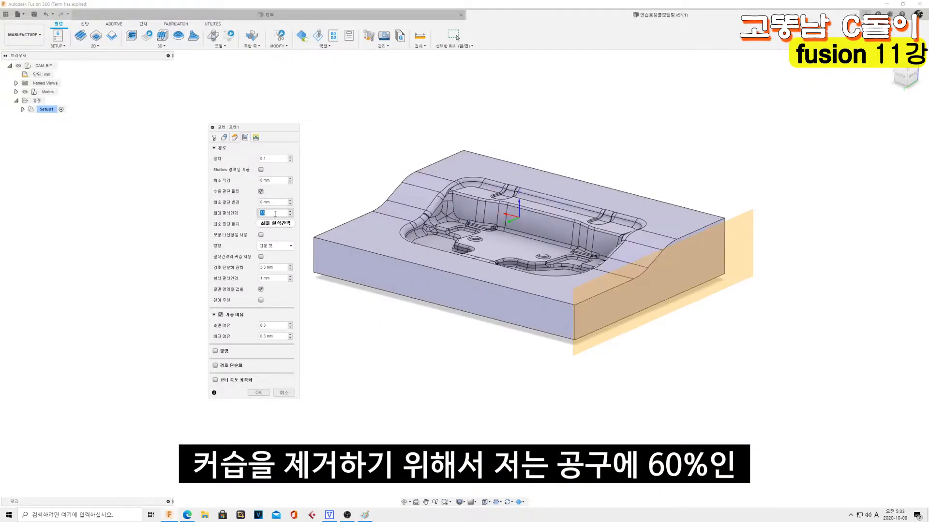
pyautogui.click(279, 213)
pyautogui.write('*0.6')
pyautogui.press('Return')
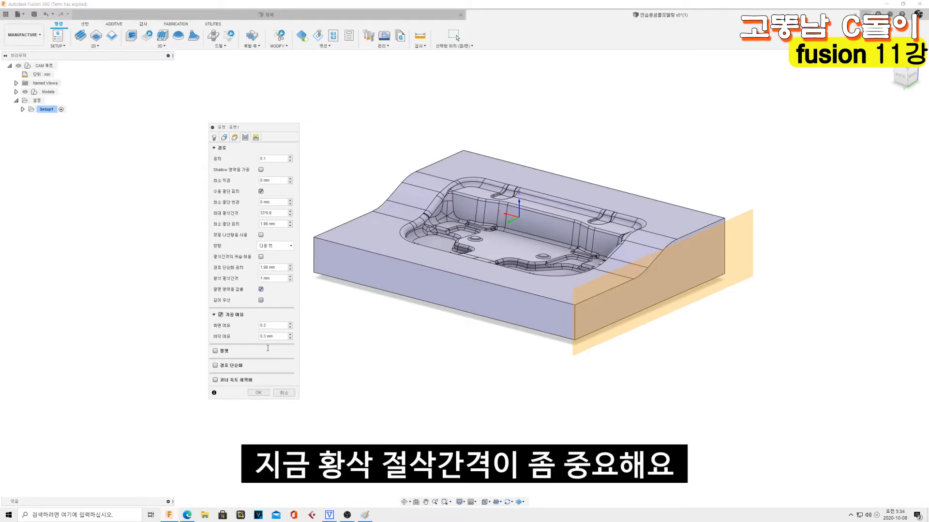
# Switch to Paint, clear the canvas, and draw a large right triangle with its right angle at the lower left.
pyautogui.click(364, 515)
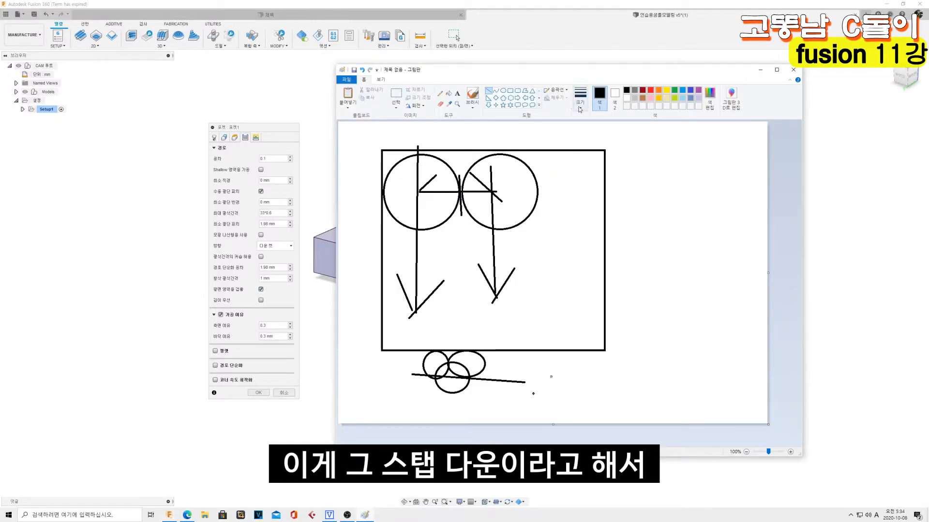
pyautogui.moveTo(643, 193); pyautogui.dragTo(643, 319)
pyautogui.moveTo(715, 194); pyautogui.dragTo(640, 193)
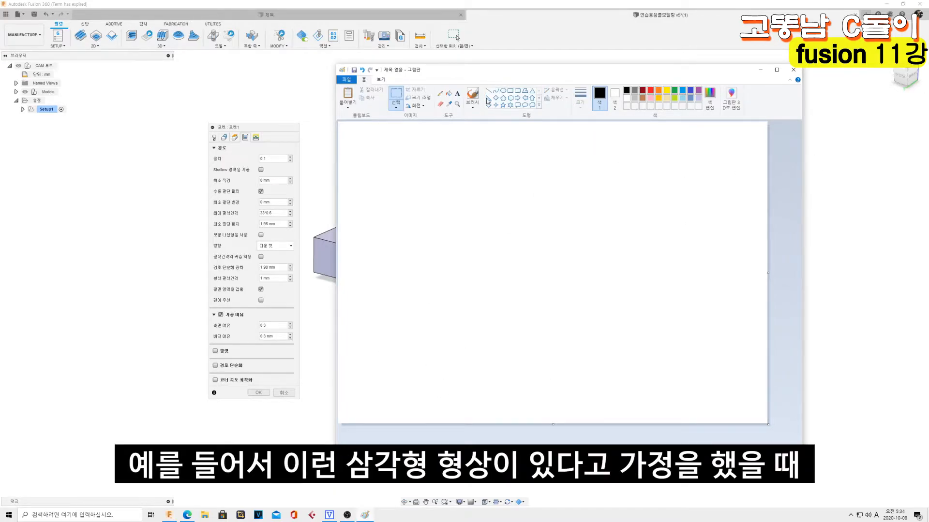
pyautogui.moveTo(414, 165); pyautogui.dragTo(563, 326)
pyautogui.click(650, 271)
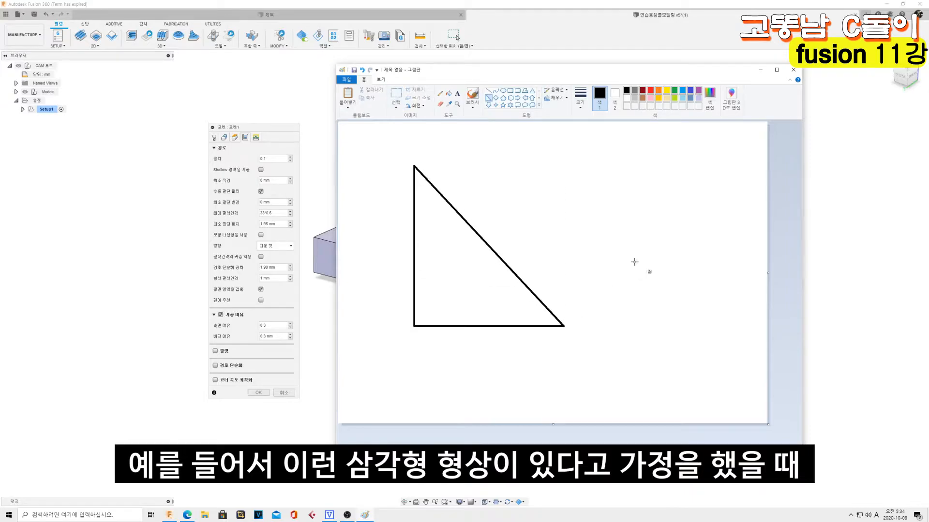
# Draw a small rectangle to represent the tool and reposition it around the triangle to illustrate the stepdown.
pyautogui.click(510, 91)
pyautogui.moveTo(508, 150); pyautogui.dragTo(589, 210)
pyautogui.moveTo(540, 170); pyautogui.dragTo(444, 134)
pyautogui.moveTo(443, 133)
pyautogui.mouseDown()
pyautogui.moveTo(630, 270)
pyautogui.moveTo(601, 282)
pyautogui.moveTo(463, 140)
pyautogui.moveTo(505, 150)
pyautogui.moveTo(442, 136)
pyautogui.moveTo(570, 139)
pyautogui.moveTo(456, 140)
pyautogui.moveTo(443, 130)
pyautogui.moveTo(449, 135)
pyautogui.mouseUp()
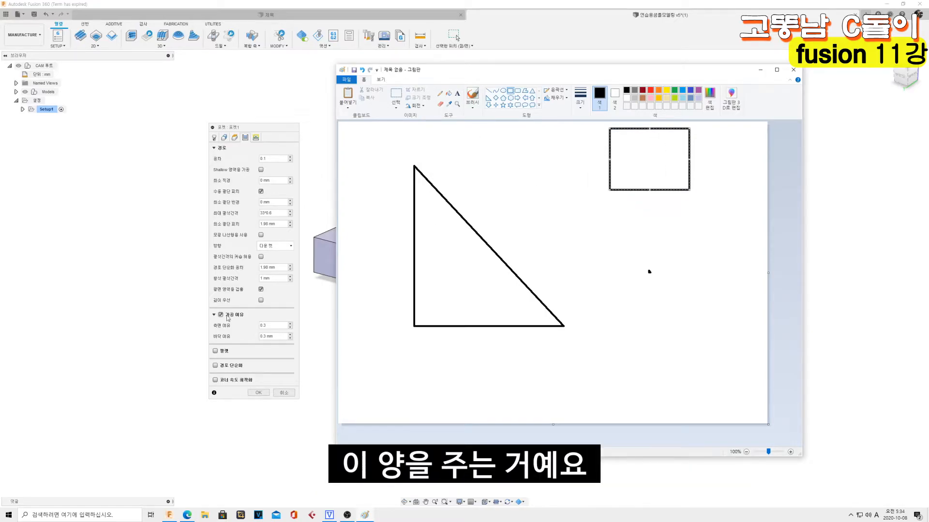
# Return to Fusion 360, set the roughing stepdown (황삭 절삭간격) to 0.7 mm, and enable path smoothing (경로 단순화).
pyautogui.click(272, 279)
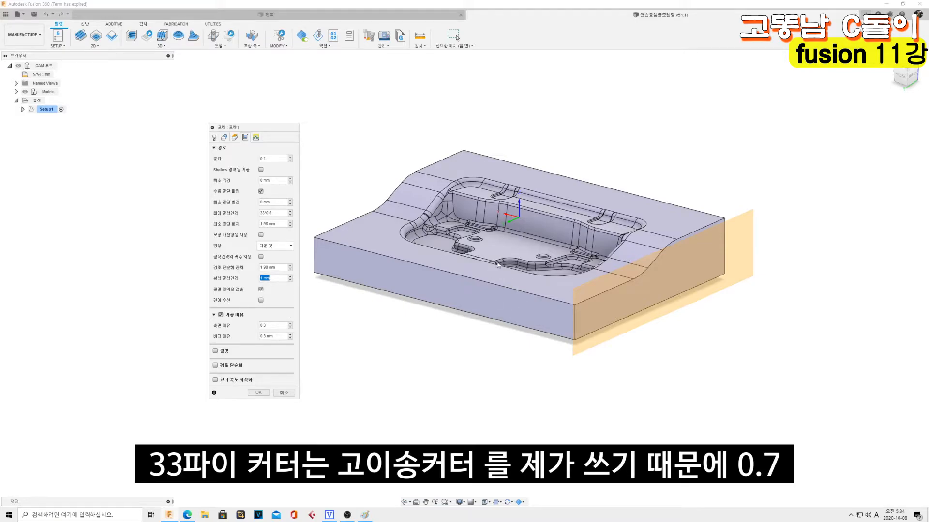
pyautogui.write('0.7')
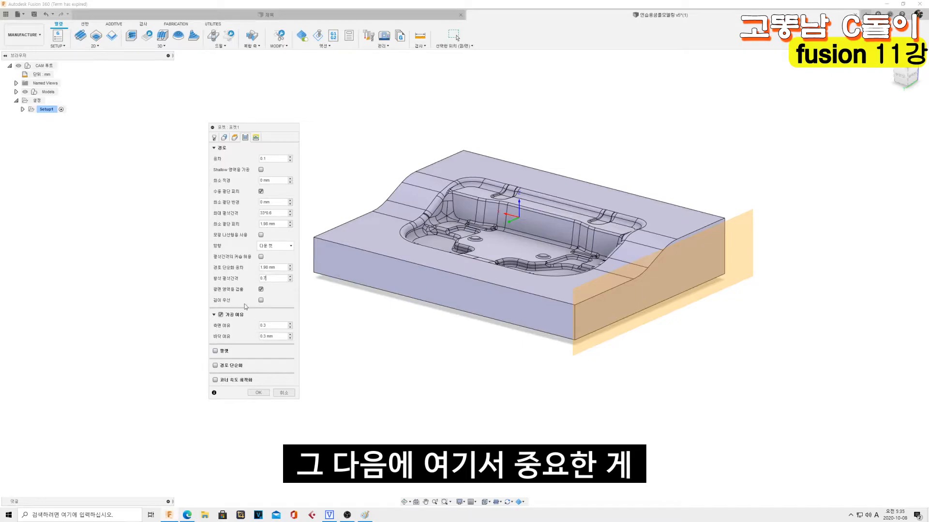
pyautogui.click(215, 365)
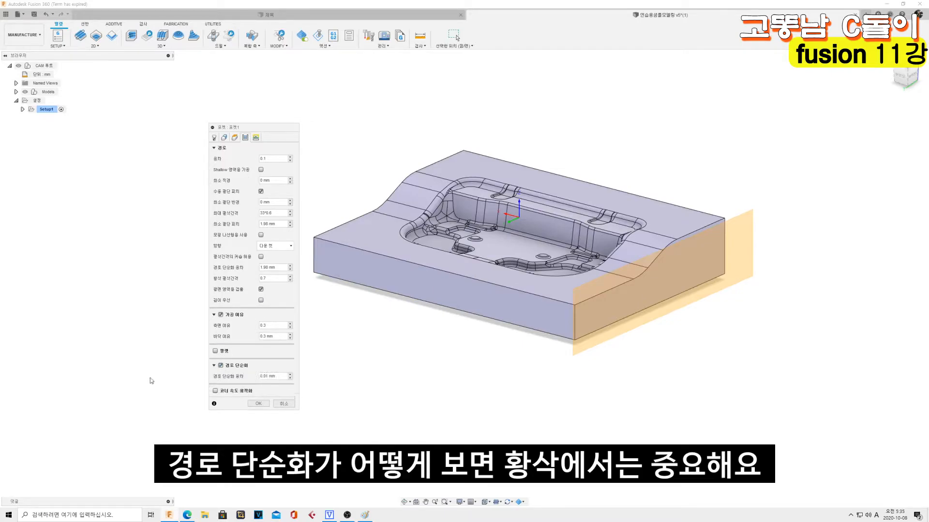
# Examine the tolerance (공차) and smoothing tolerance (경로 단순화 공차) settings and the pocket's rounded corners from several angles.
pyautogui.scroll(3, 593, 273)
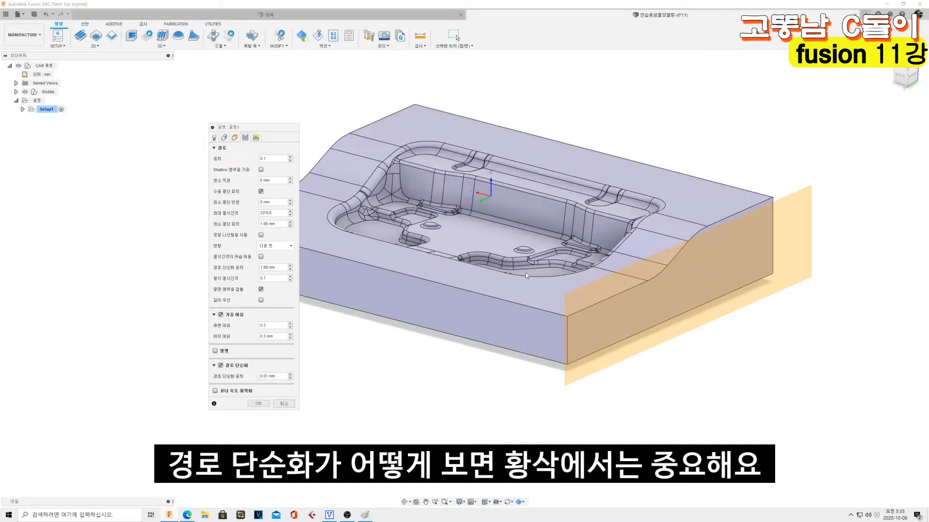
pyautogui.click(271, 159)
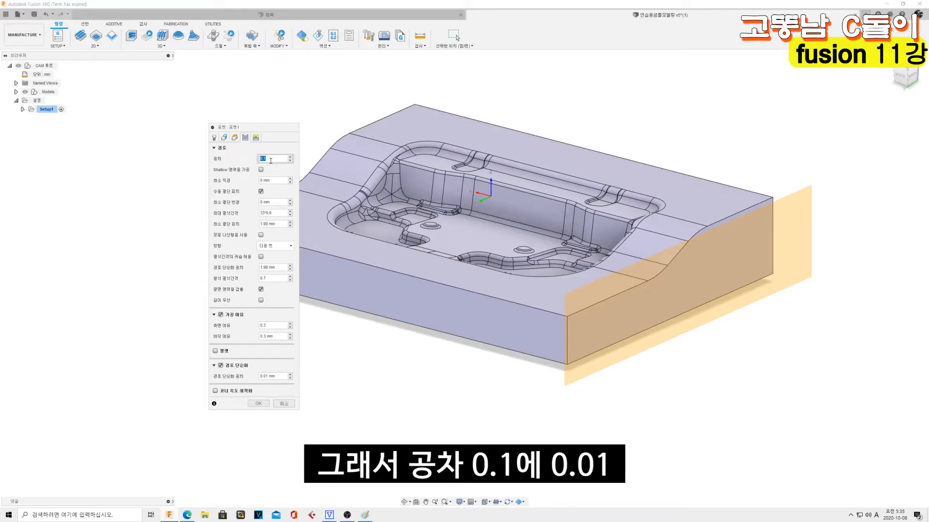
pyautogui.click(273, 376)
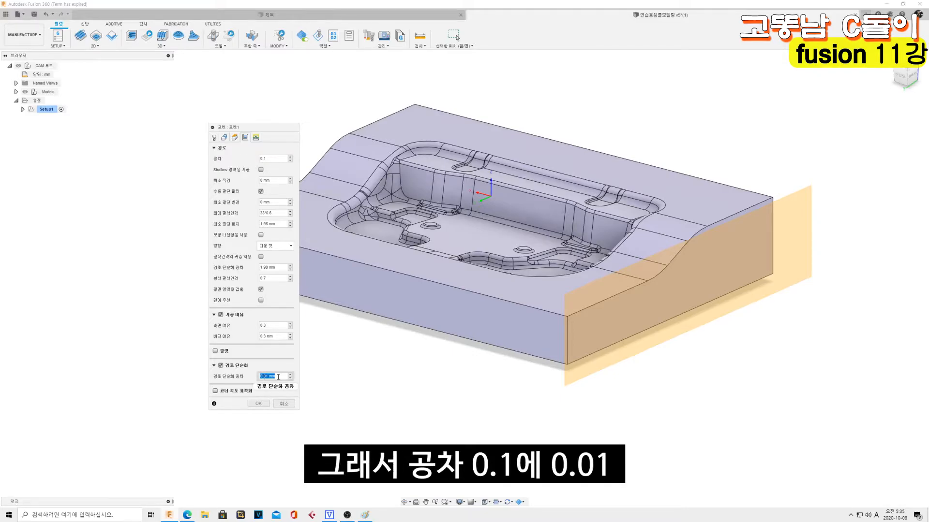
pyautogui.scroll(3, 479, 264)
pyautogui.keyDown('shift'); pyautogui.moveTo(479, 263); pyautogui.dragTo(361, 212, button='middle'); pyautogui.keyUp('shift')
pyautogui.scroll(-3, 446, 281)
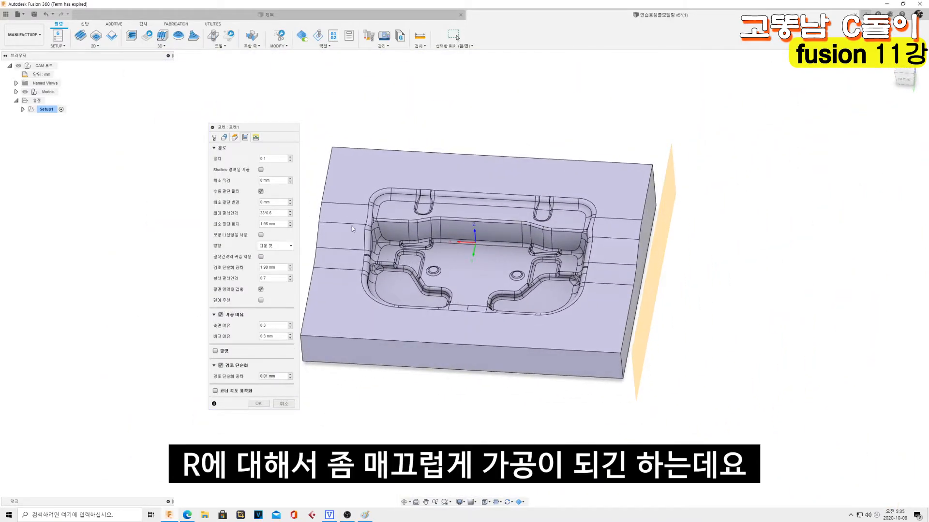
pyautogui.keyDown('shift'); pyautogui.moveTo(361, 184); pyautogui.dragTo(482, 207, button='middle'); pyautogui.keyUp('shift')
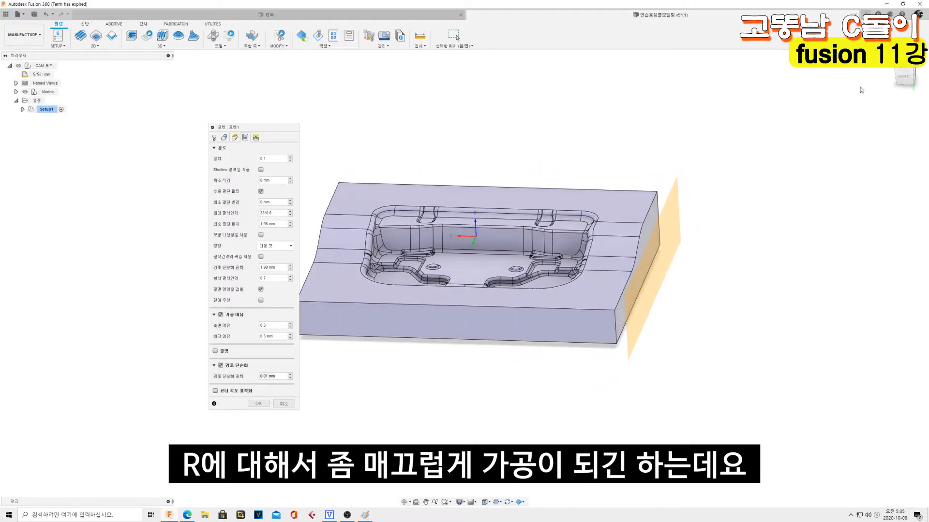
pyautogui.click(905, 77)
pyautogui.keyDown('shift'); pyautogui.moveTo(370, 341); pyautogui.dragTo(344, 354, button='middle'); pyautogui.keyUp('shift')
pyautogui.scroll(-2, 344, 354)
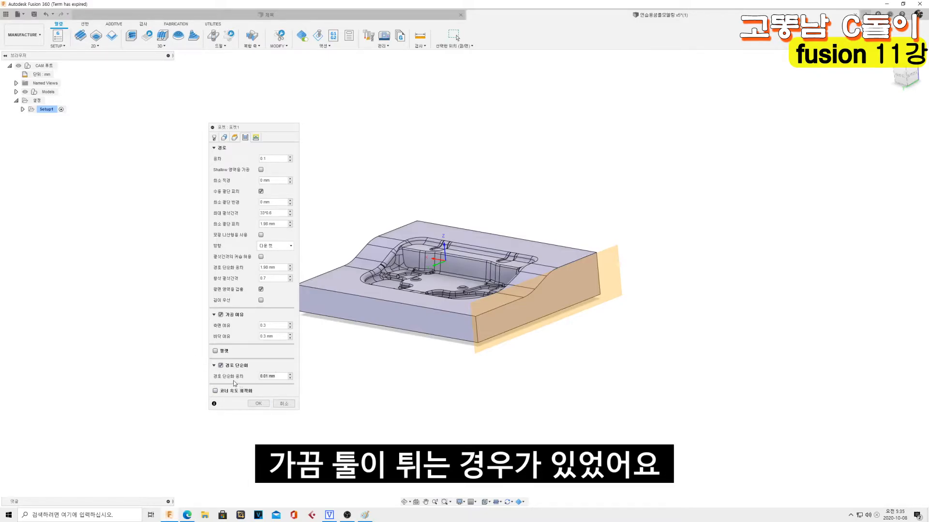
pyautogui.scroll(3, 342, 325)
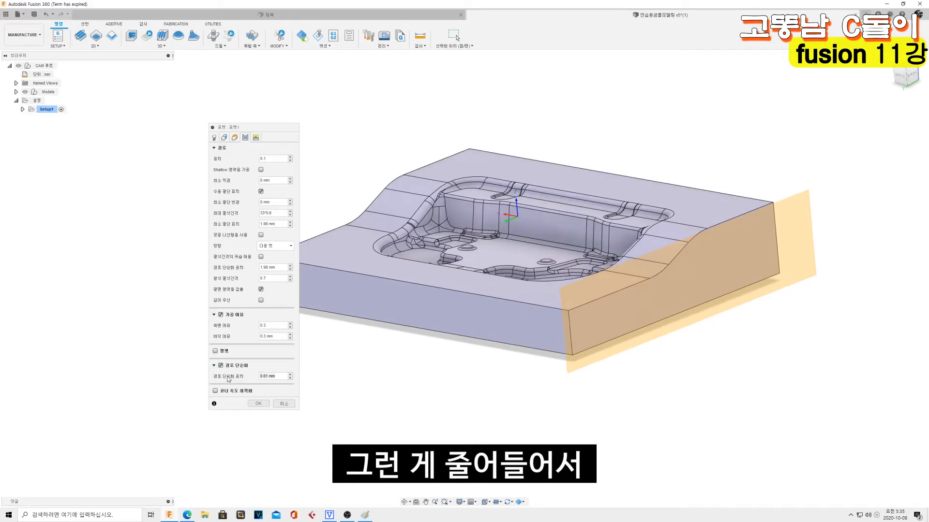
pyautogui.scroll(2, 475, 239)
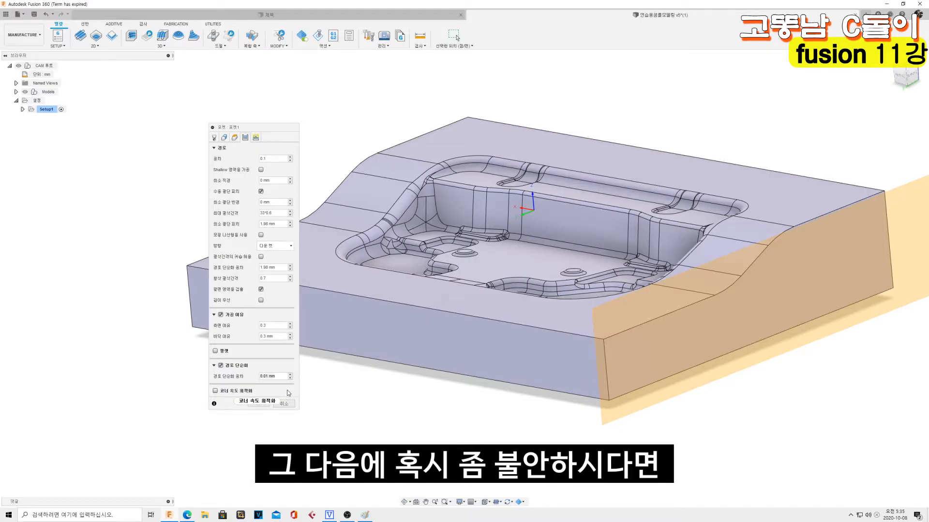
# Switch path smoothing (경로 단순화) off and on again, leaving it enabled for the pocket.
pyautogui.click(221, 365)
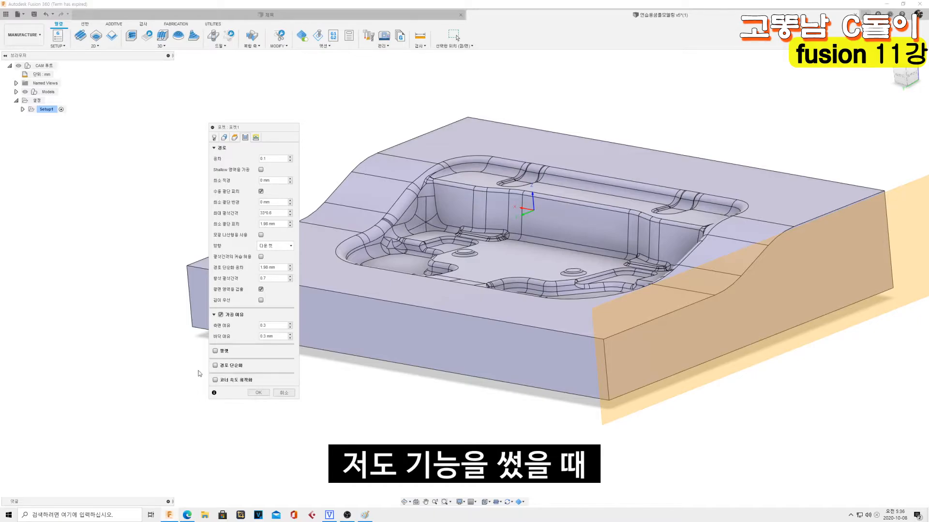
pyautogui.click(216, 366)
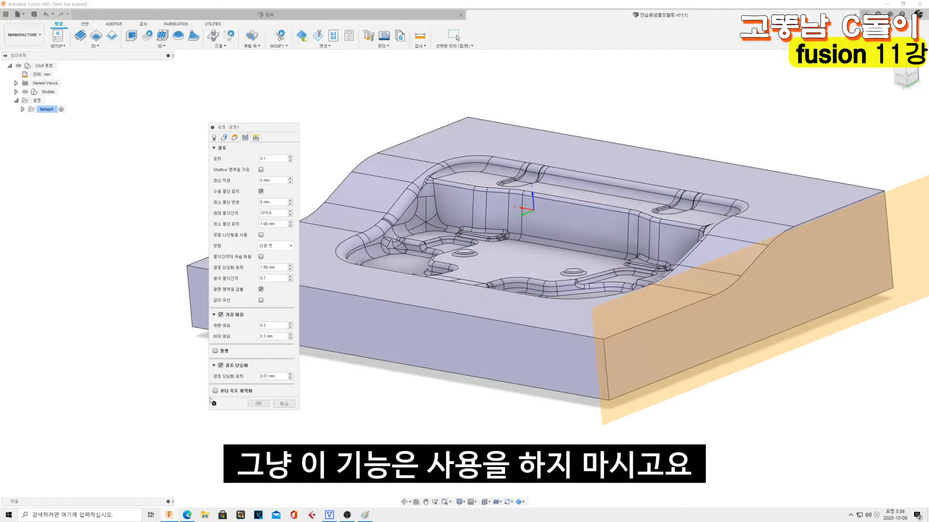
pyautogui.click(221, 366)
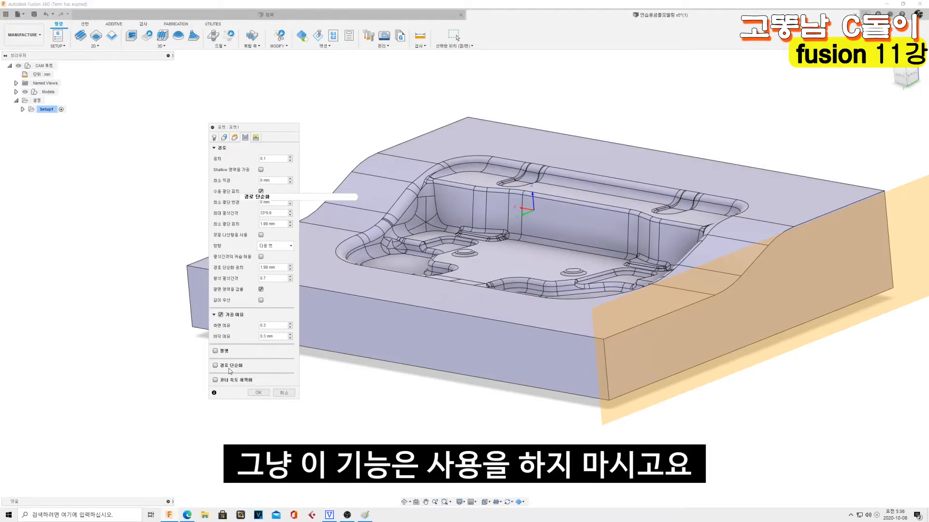
pyautogui.moveTo(230, 371)
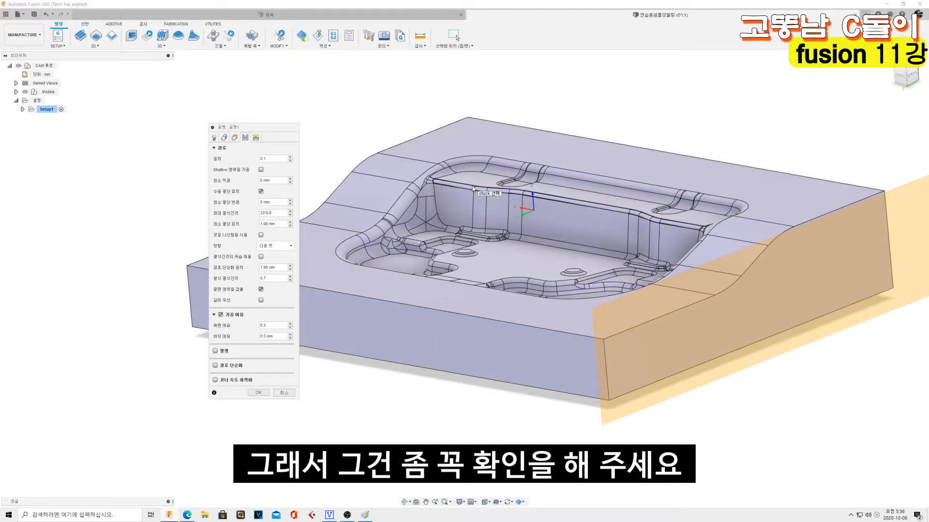
pyautogui.click(215, 365)
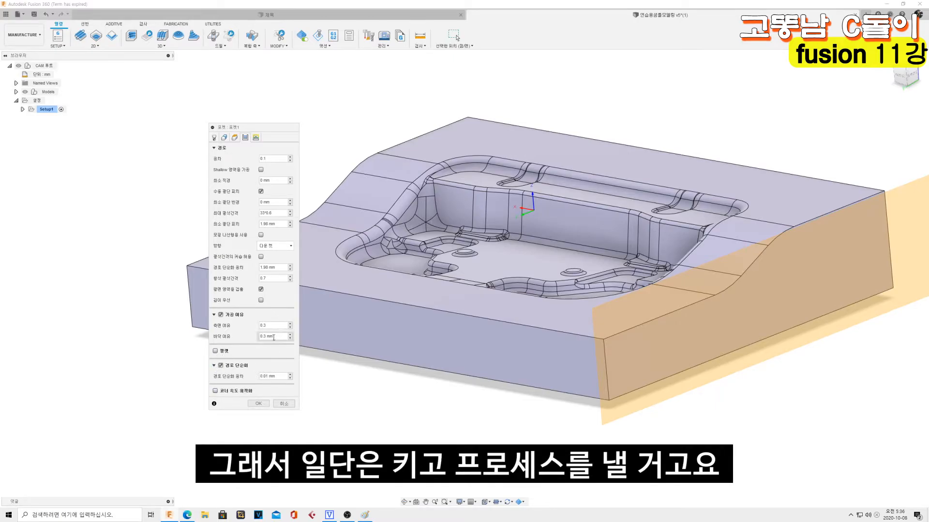
pyautogui.keyDown('shift'); pyautogui.moveTo(466, 333); pyautogui.dragTo(455, 316, button='middle'); pyautogui.keyUp('shift')
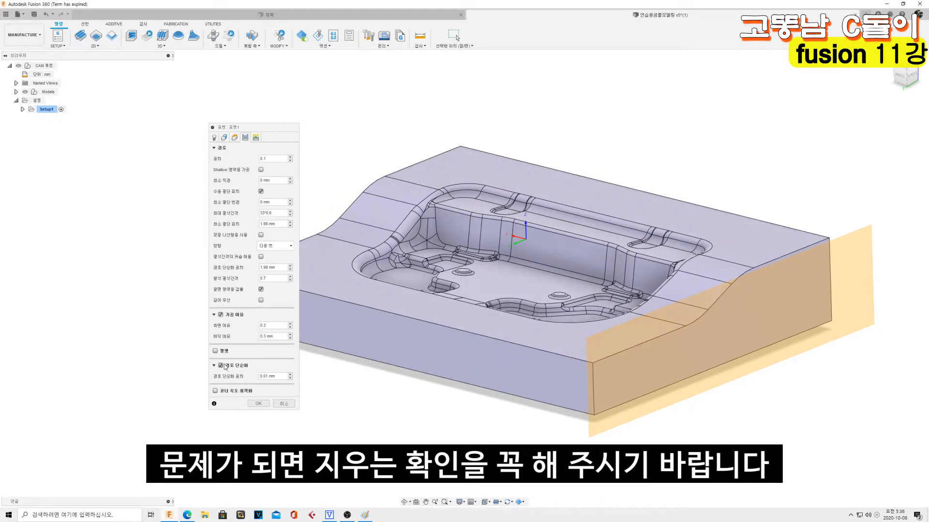
pyautogui.moveTo(223, 368)
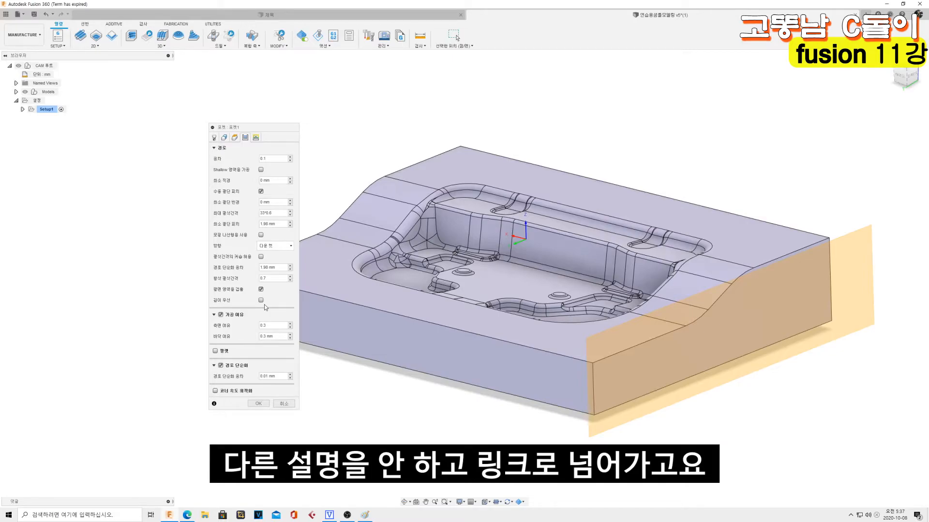
# Set the pocket's ramp entry method (경로간 진입방법) to plunge outside stock (외부 재고를 돌진) and generate the operation.
pyautogui.click(256, 138)
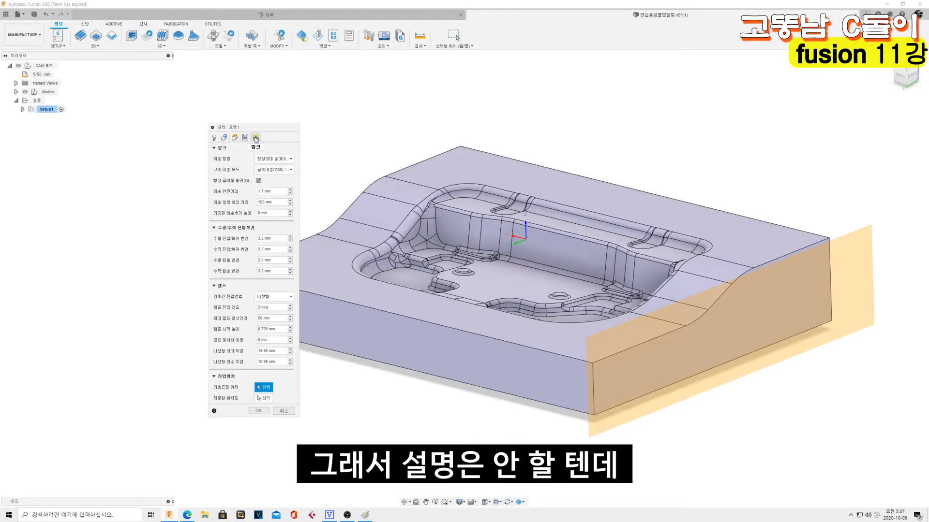
pyautogui.click(284, 296)
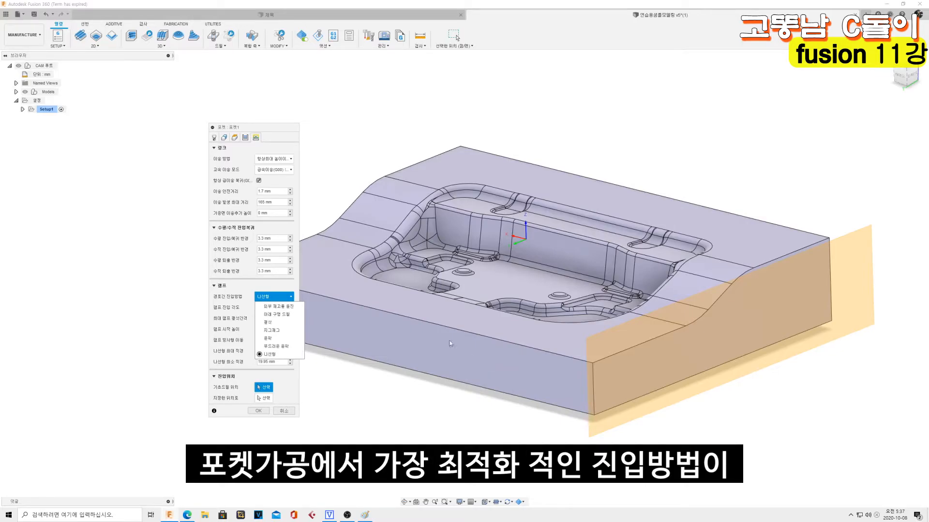
pyautogui.click(290, 306)
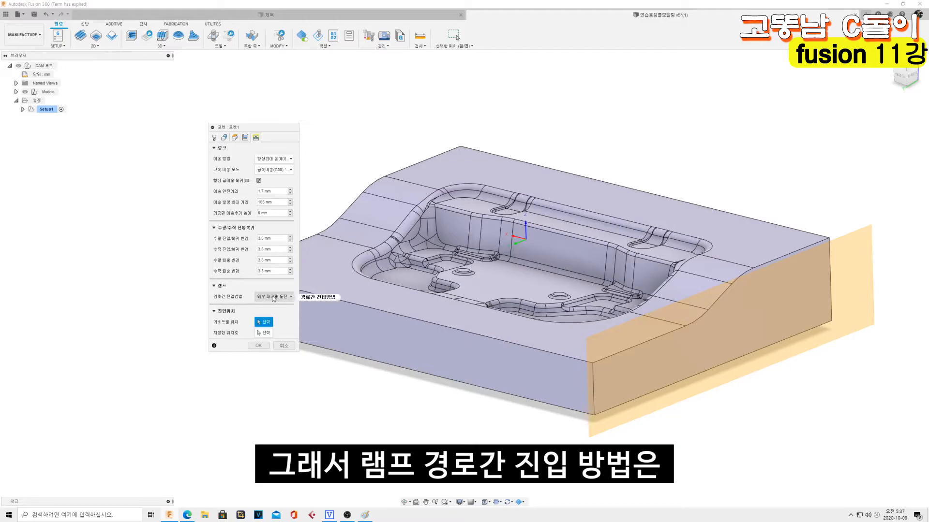
pyautogui.moveTo(273, 300)
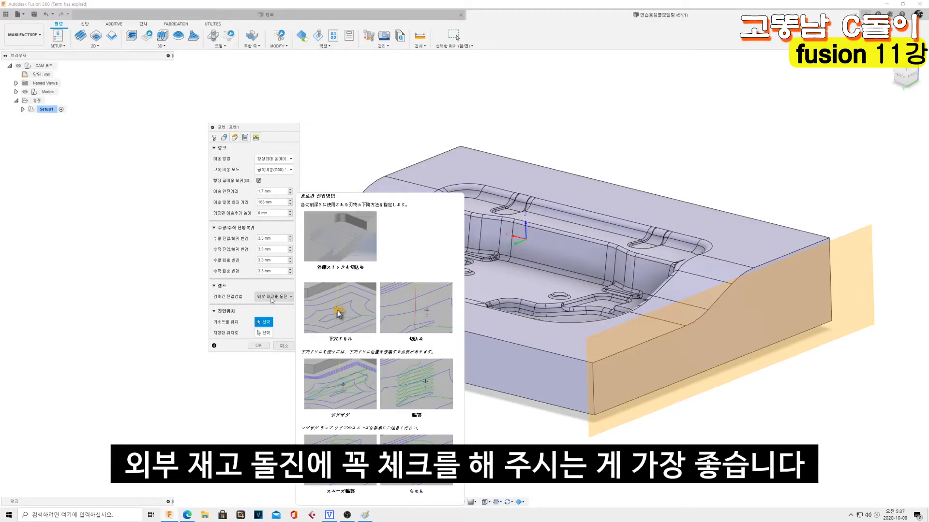
pyautogui.click(258, 346)
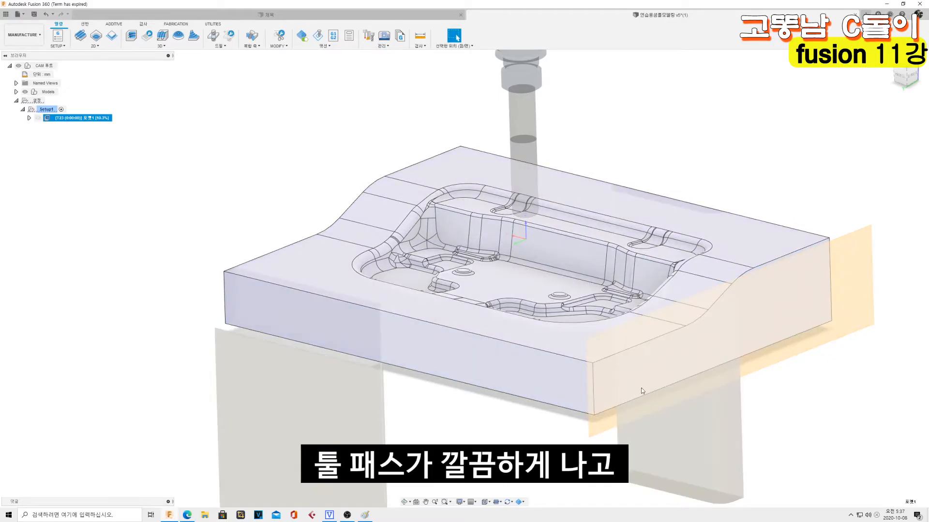
# Duplicate the 포켓1 operation within Setup1 and select the original operation.
pyautogui.click(779, 383)
pyautogui.scroll(-2, 590, 317)
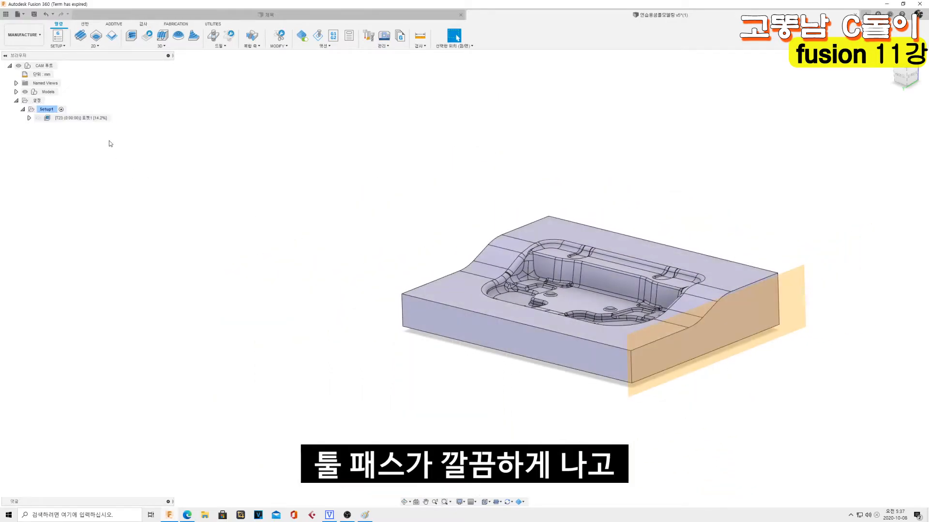
pyautogui.click(85, 119)
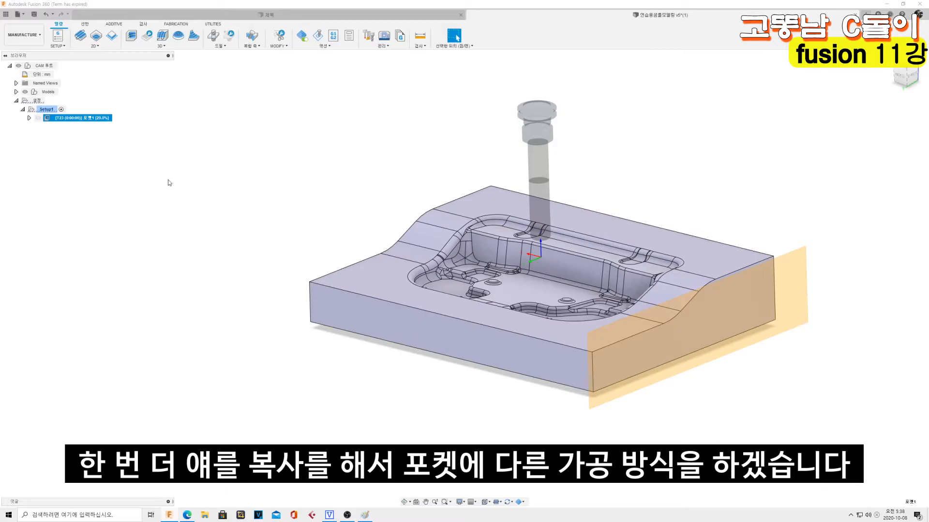
pyautogui.hotkey('ctrl', 'v')
pyautogui.click(142, 139)
pyautogui.click(76, 120)
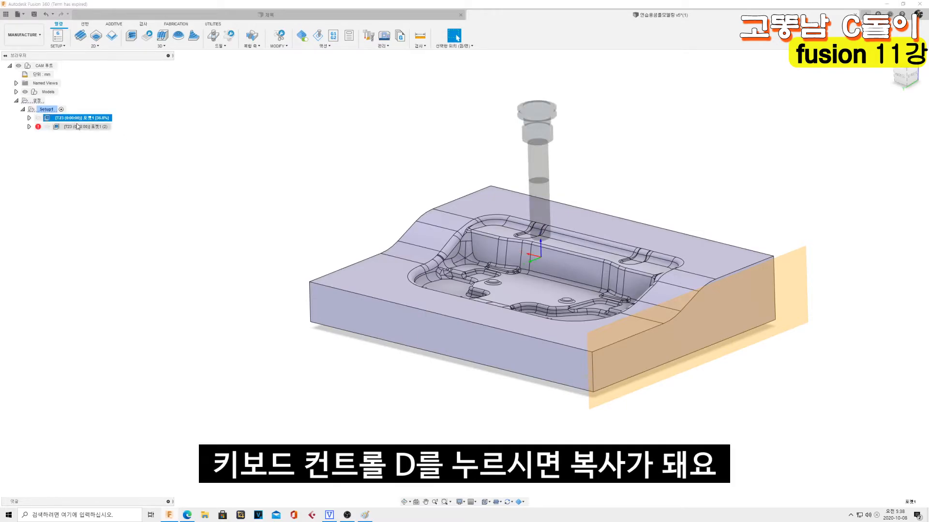
# Undo the duplication of the 포켓1 operation and duplicate it again within Setup1.
pyautogui.click(81, 128)
pyautogui.hotkey('ctrl', 'z')
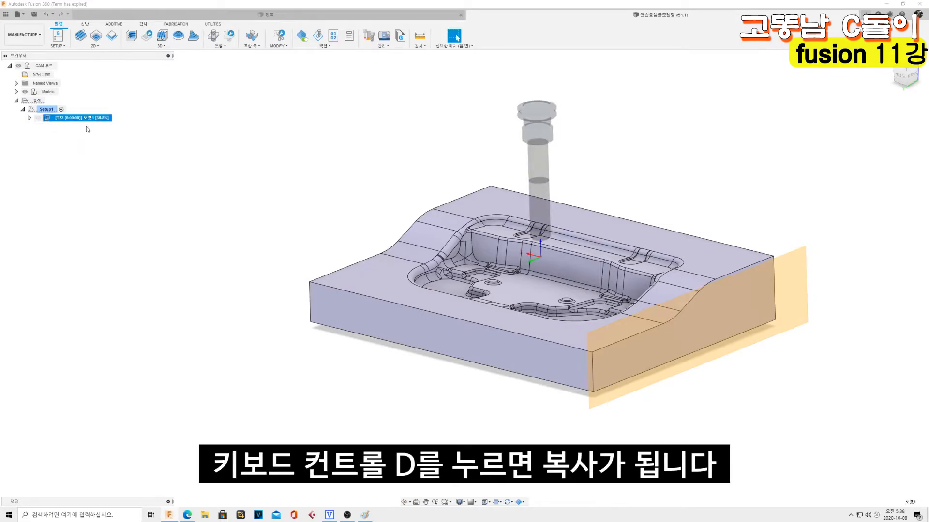
pyautogui.hotkey('ctrl', 'd')
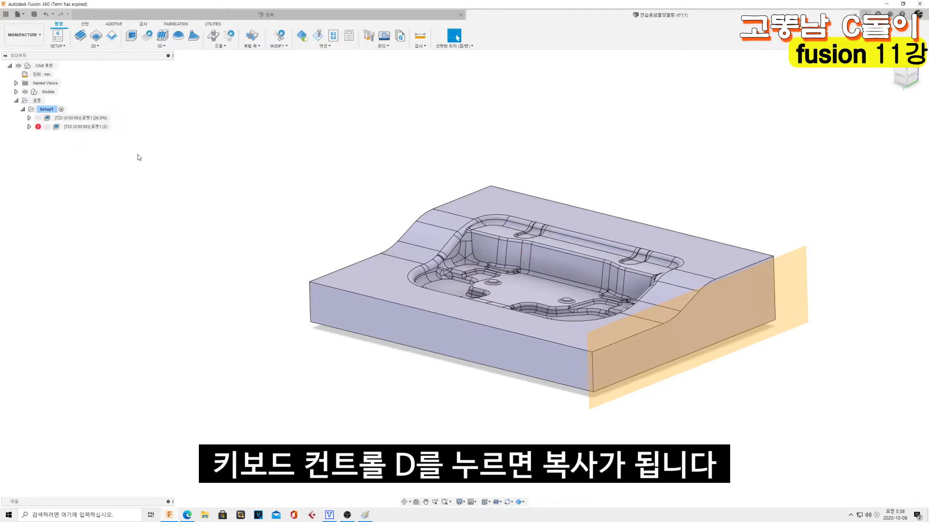
# Edit the duplicate 포켓1 (2) to disable the stock contour (소재 윤곽) and set its machining boundary (가공 경계) to selected location (선택한 위치).
pyautogui.doubleClick(66, 127)
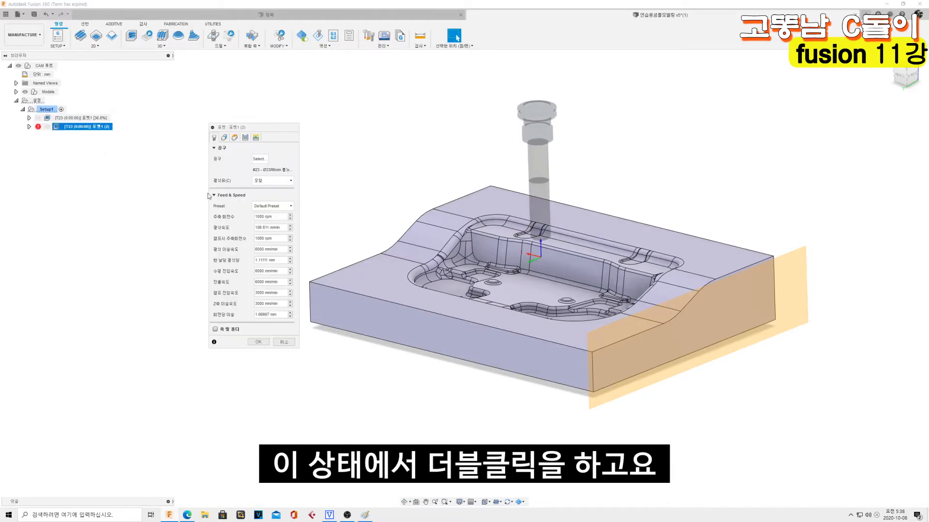
pyautogui.click(224, 137)
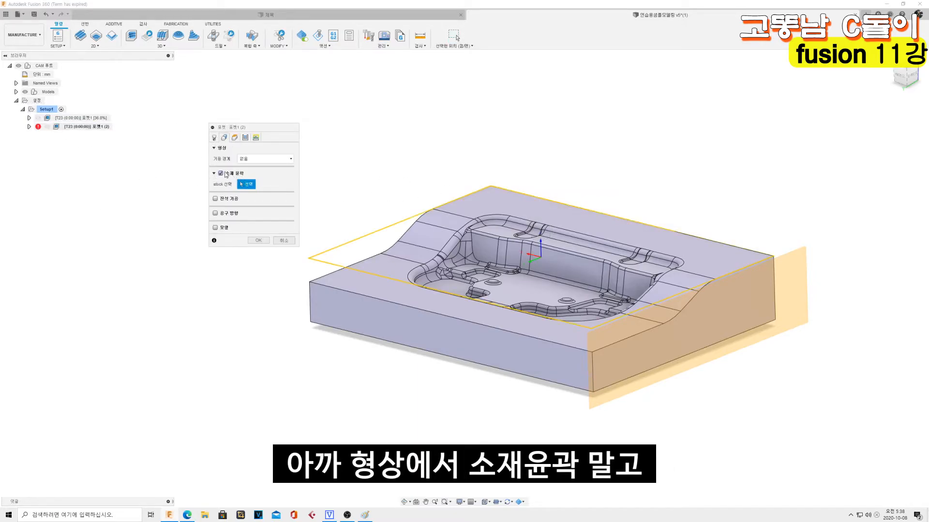
pyautogui.click(220, 173)
pyautogui.click(239, 160)
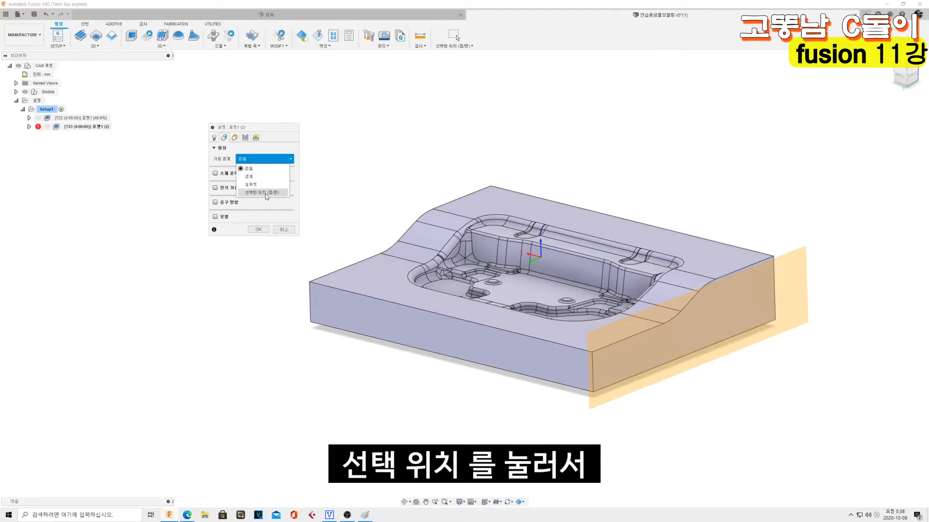
pyautogui.click(265, 192)
# Pick the mold's outer bottom edge loop as the machining boundary and generate the 포켓1 (2) operation.
pyautogui.click(417, 351)
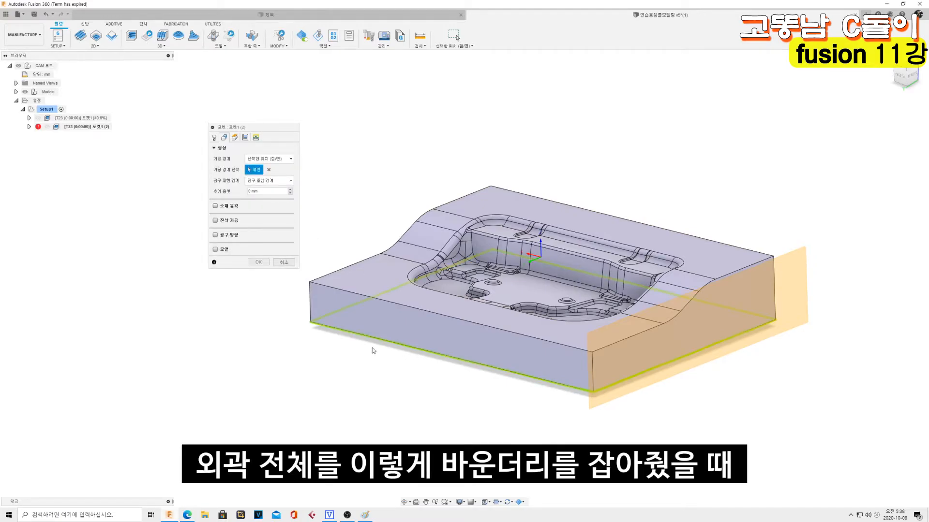
pyautogui.keyDown('shift'); pyautogui.moveTo(744, 343); pyautogui.dragTo(591, 363, button='middle'); pyautogui.keyUp('shift')
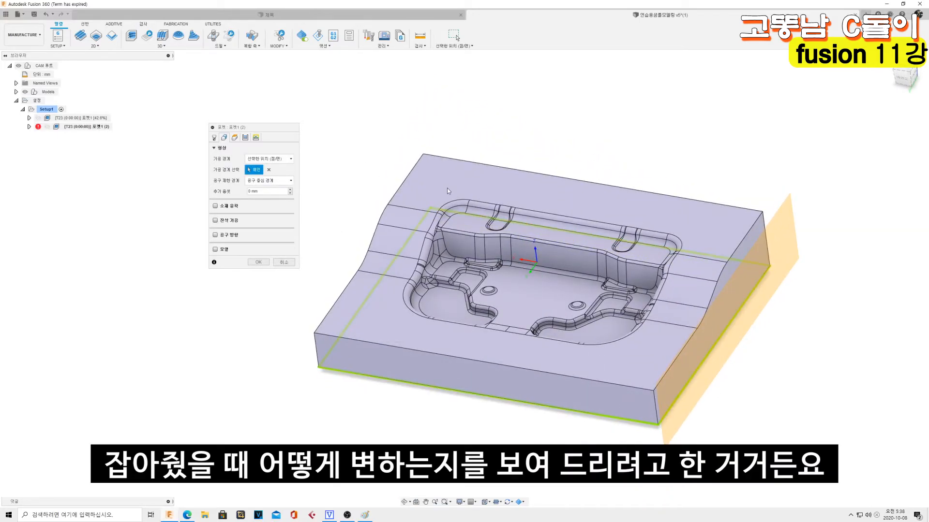
pyautogui.click(262, 264)
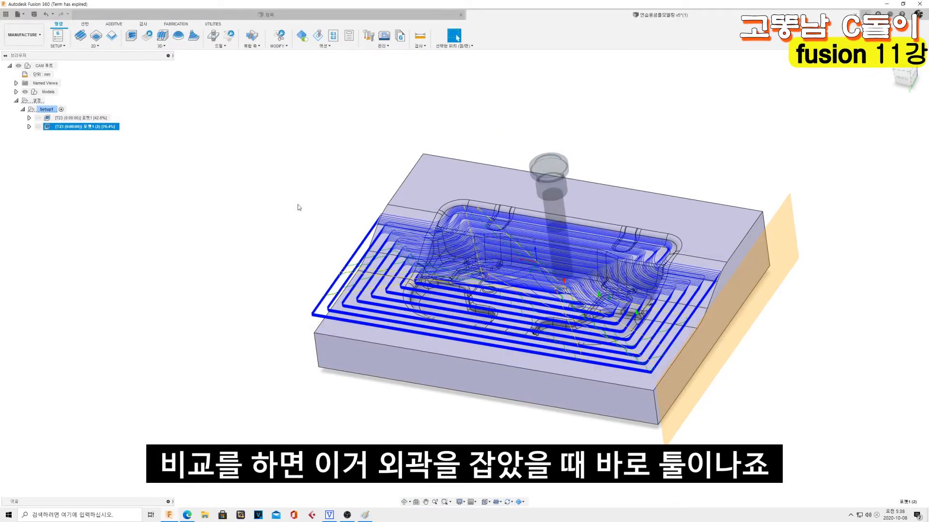
# Inspect the 포켓1 (2) toolpath and review its machining boundary settings without changing them.
pyautogui.keyDown('shift'); pyautogui.moveTo(589, 261); pyautogui.dragTo(711, 310, button='middle'); pyautogui.keyUp('shift')
pyautogui.scroll(4, 718, 312)
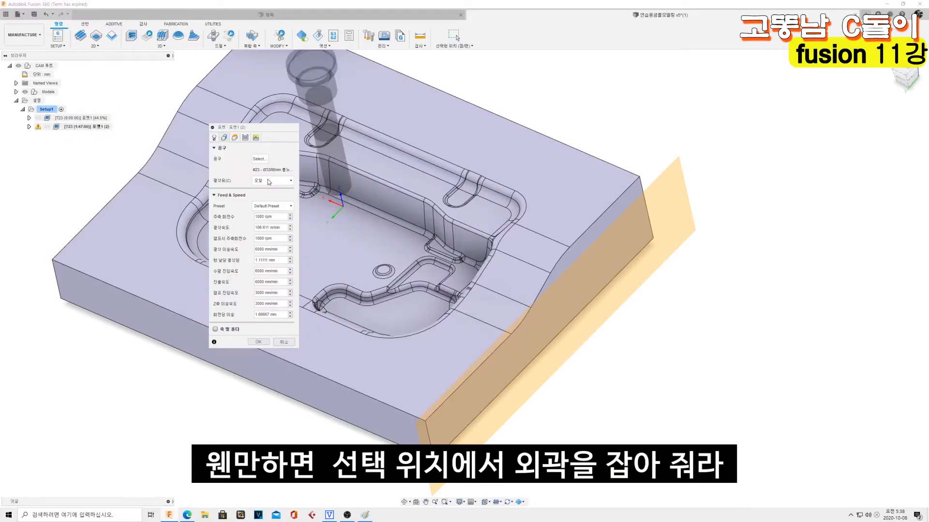
pyautogui.click(267, 159)
pyautogui.click(265, 159)
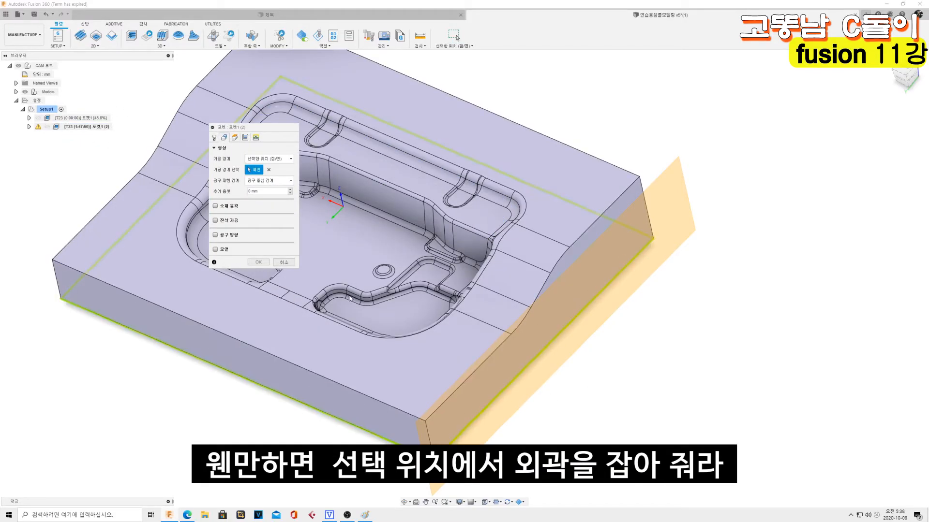
pyautogui.click(284, 262)
# Compare the toolpath of 포켓1 (2) with the original 포켓1 operation from angled and top views.
pyautogui.click(82, 126)
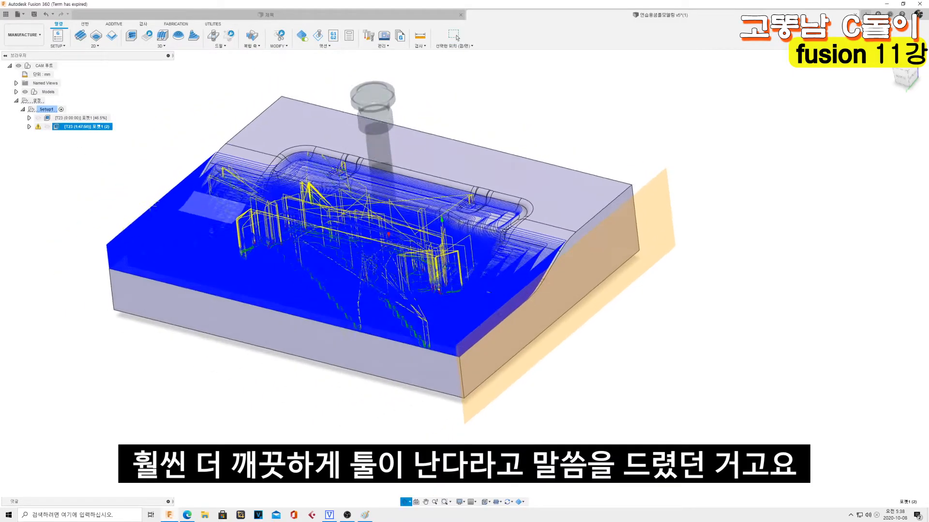
pyautogui.moveTo(215, 170)
pyautogui.keyDown('shift'); pyautogui.mouseDown(button='middle')
pyautogui.moveTo(236, 186)
pyautogui.moveTo(214, 186)
pyautogui.mouseUp(button='middle'); pyautogui.keyUp('shift')
pyautogui.click(98, 119)
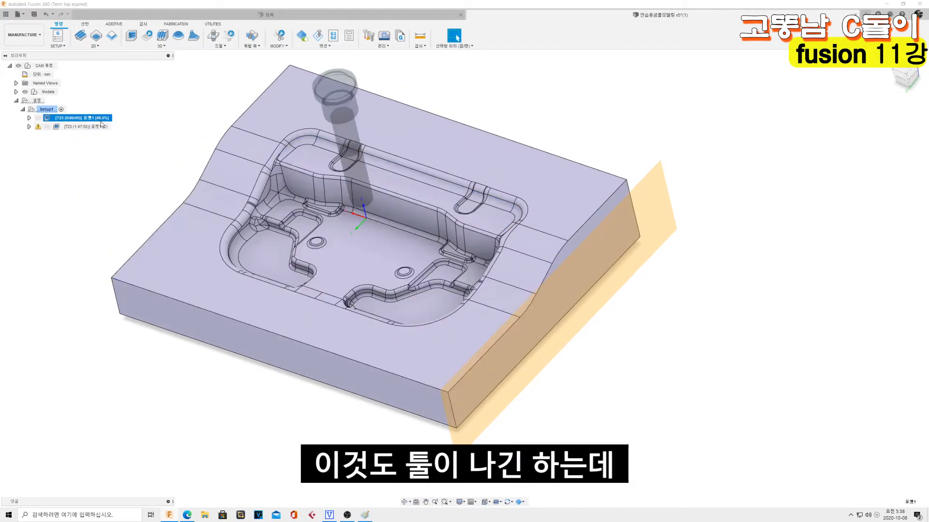
pyautogui.keyDown('shift'); pyautogui.moveTo(415, 247); pyautogui.dragTo(422, 282, button='middle'); pyautogui.keyUp('shift')
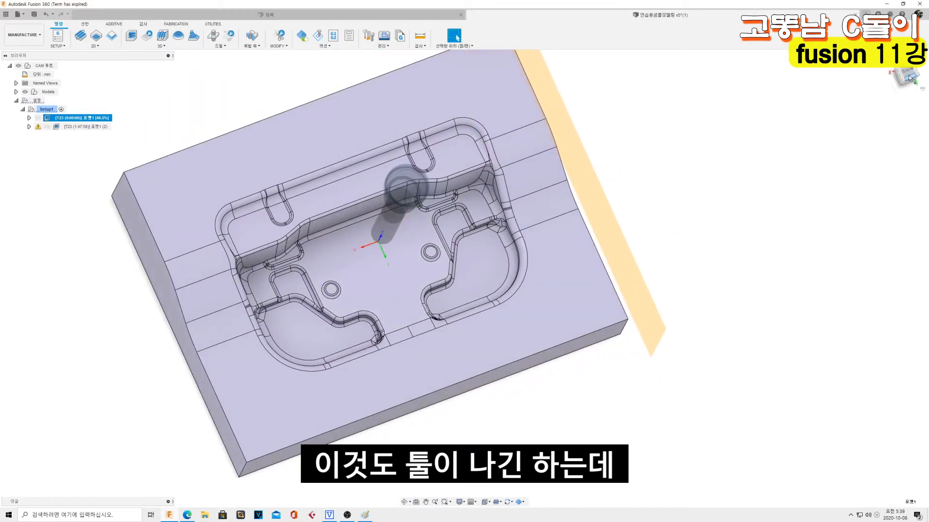
pyautogui.click(906, 77)
pyautogui.scroll(-3, 277, 204)
pyautogui.scroll(2, 358, 207)
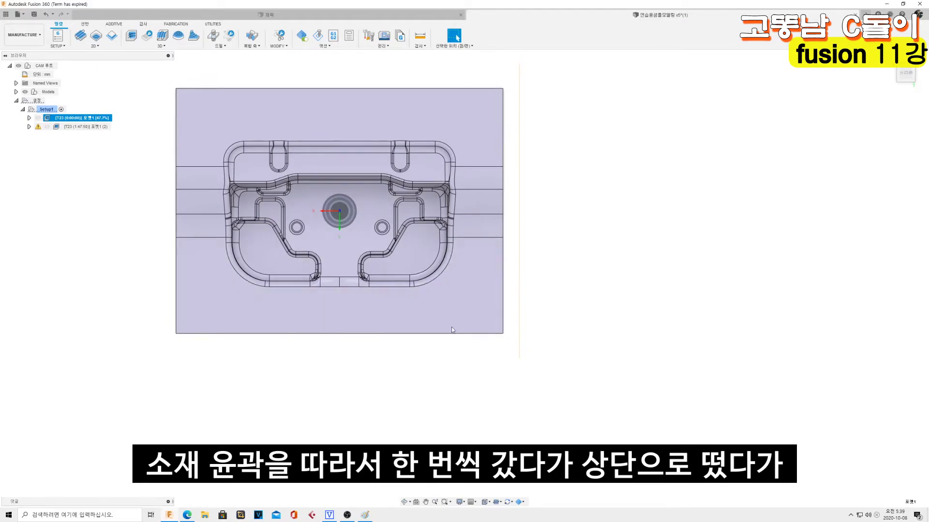
pyautogui.click(84, 126)
pyautogui.keyDown('shift'); pyautogui.moveTo(156, 145); pyautogui.dragTo(184, 129, button='middle'); pyautogui.keyUp('shift')
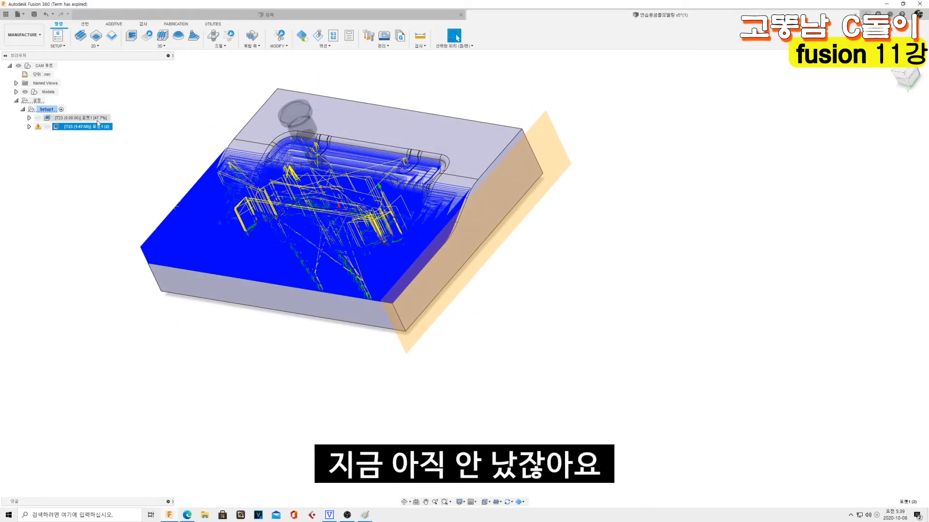
# Move the 포켓1 (2) operation above 포켓1 within Setup1.
pyautogui.moveTo(93, 125); pyautogui.dragTo(92, 116)
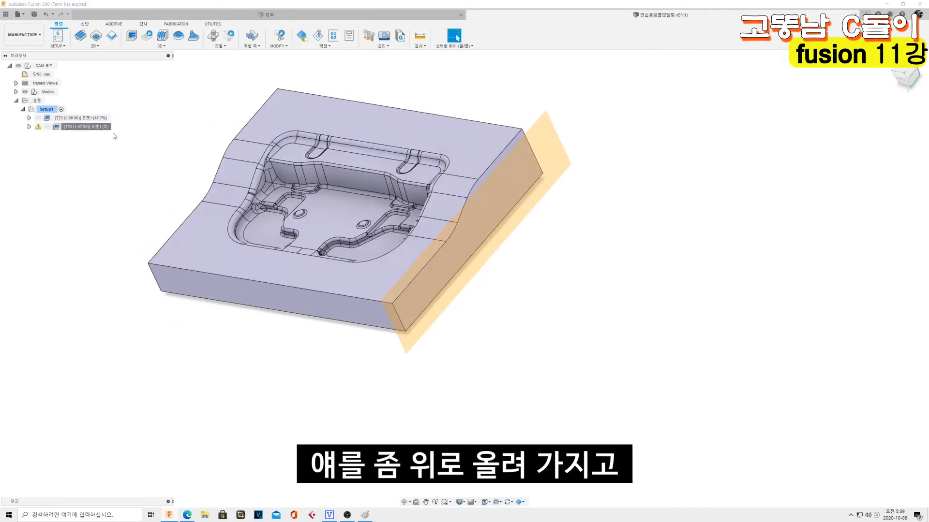
pyautogui.click(106, 119)
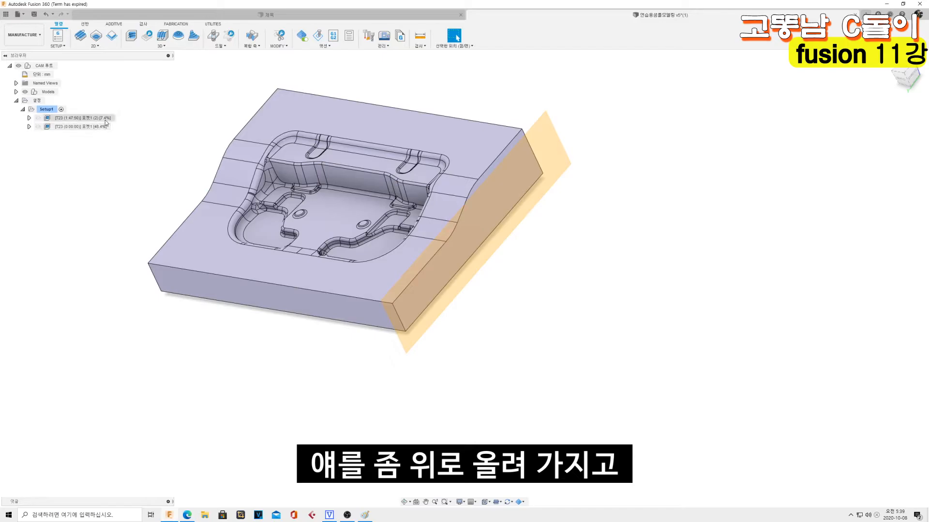
pyautogui.click(126, 132)
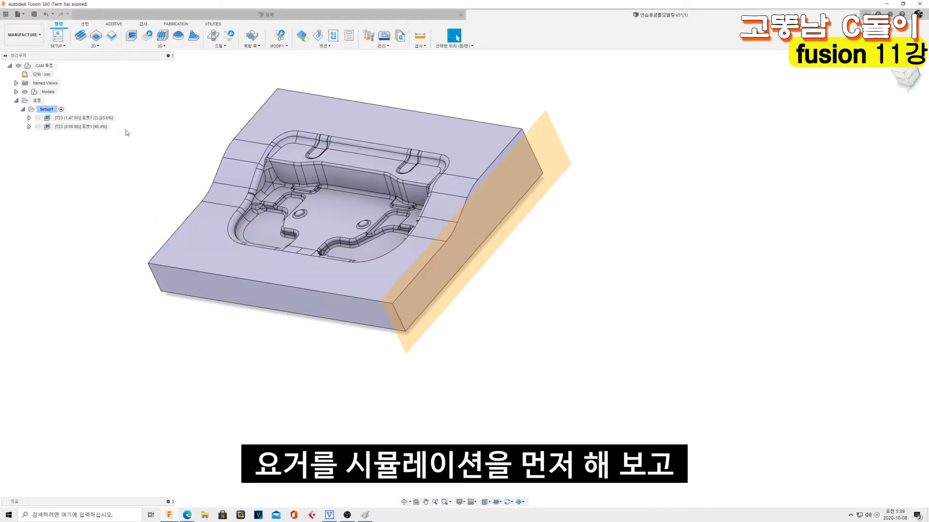
pyautogui.click(96, 128)
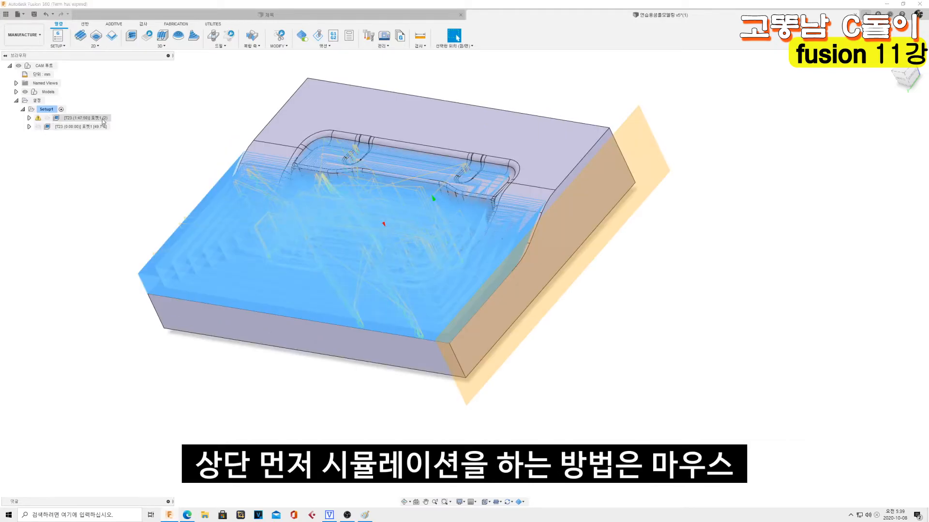
# Start simulating 포켓1 (2), hide the models, enable stop on collision (충돌 중지) and turn off the toolpath (공구 경로) display.
pyautogui.rightClick(103, 119)
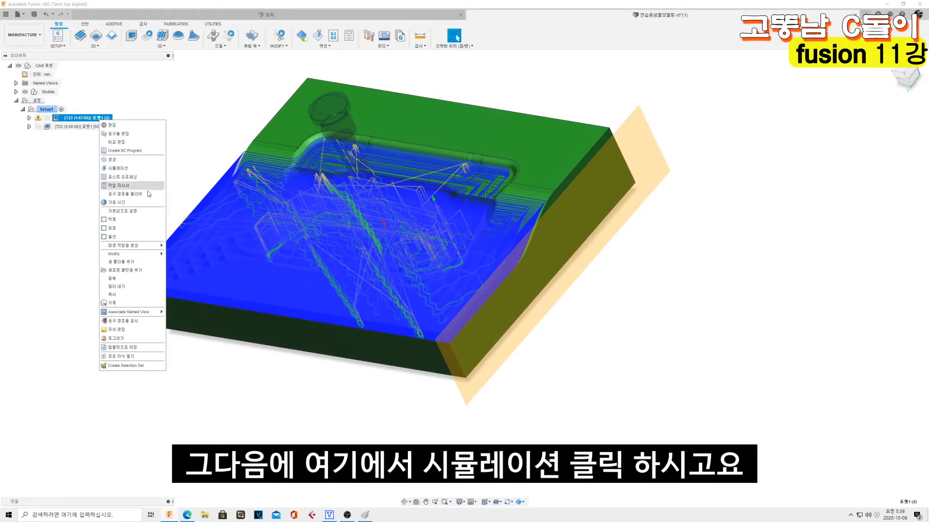
pyautogui.click(140, 168)
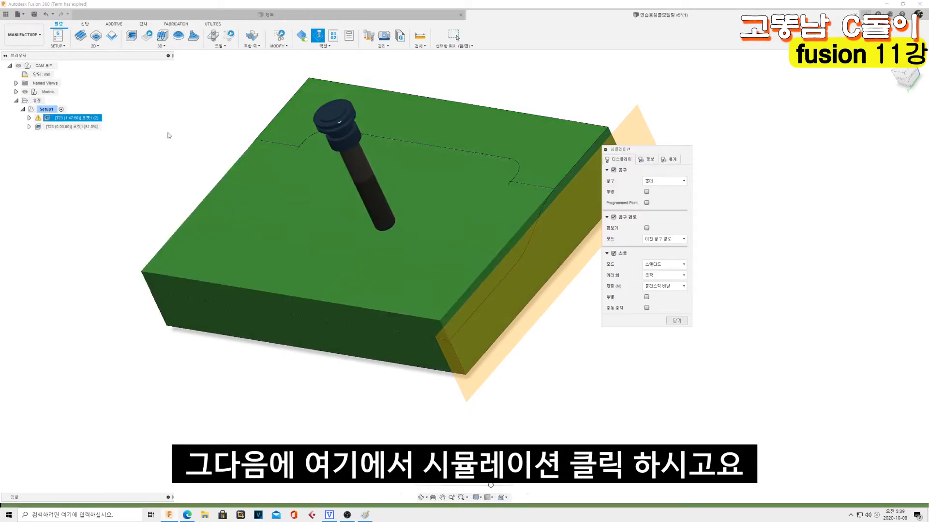
pyautogui.click(25, 91)
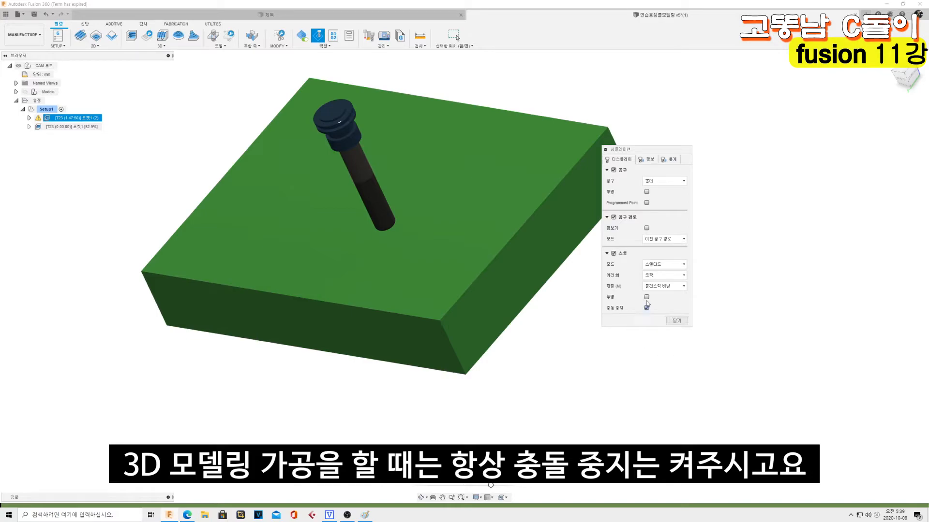
pyautogui.click(613, 217)
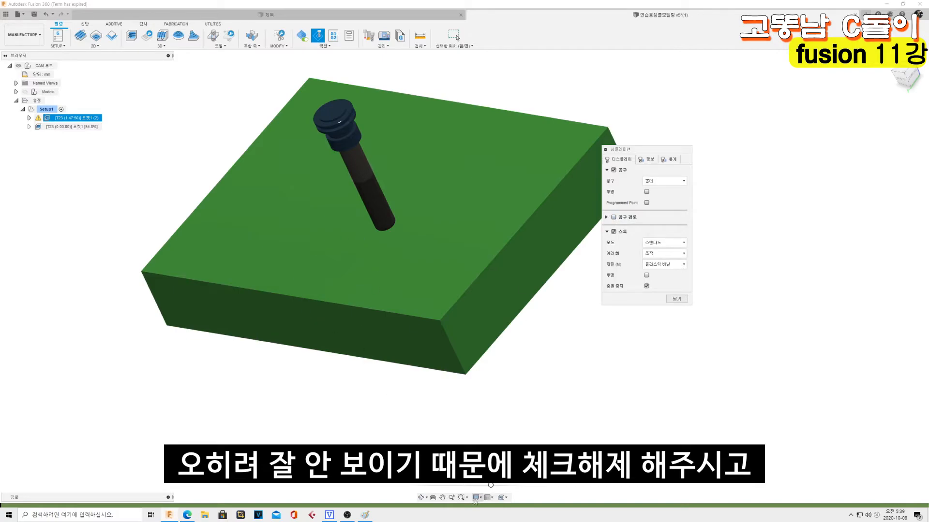
# Play the simulation at a higher speed and examine the machined inner pocket walls up close.
pyautogui.click(465, 475)
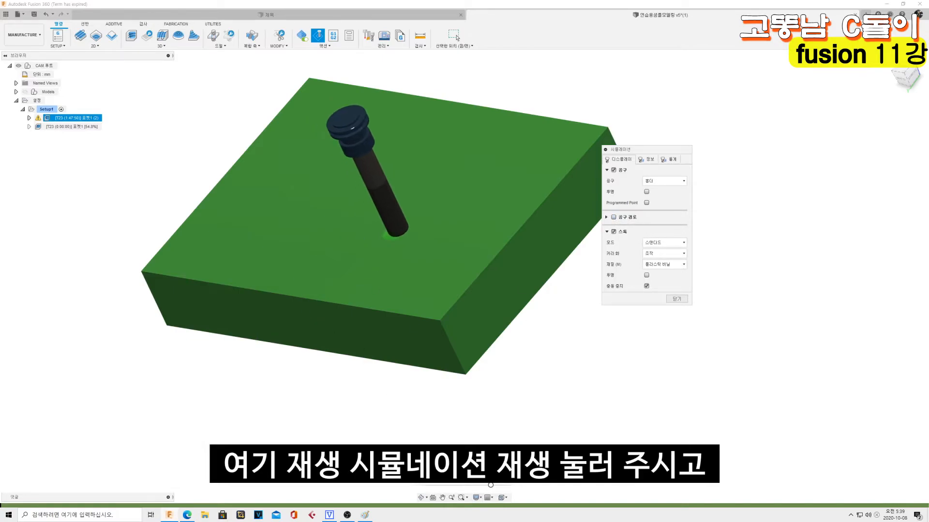
pyautogui.moveTo(496, 486); pyautogui.dragTo(516, 486)
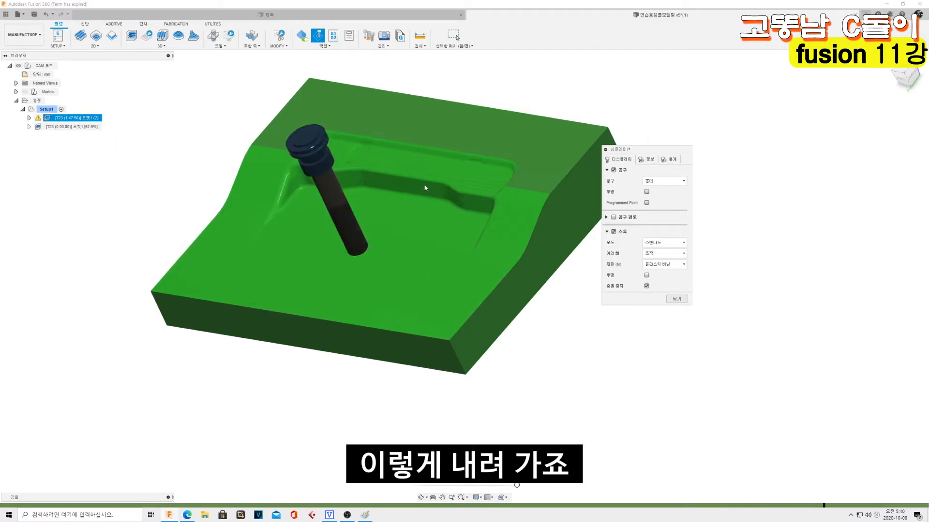
pyautogui.scroll(4, 362, 188)
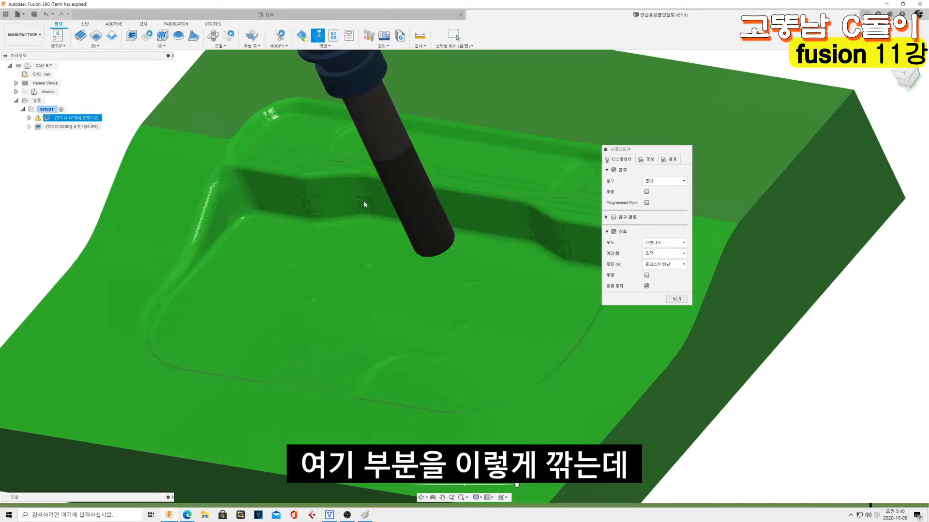
pyautogui.scroll(-5, 364, 204)
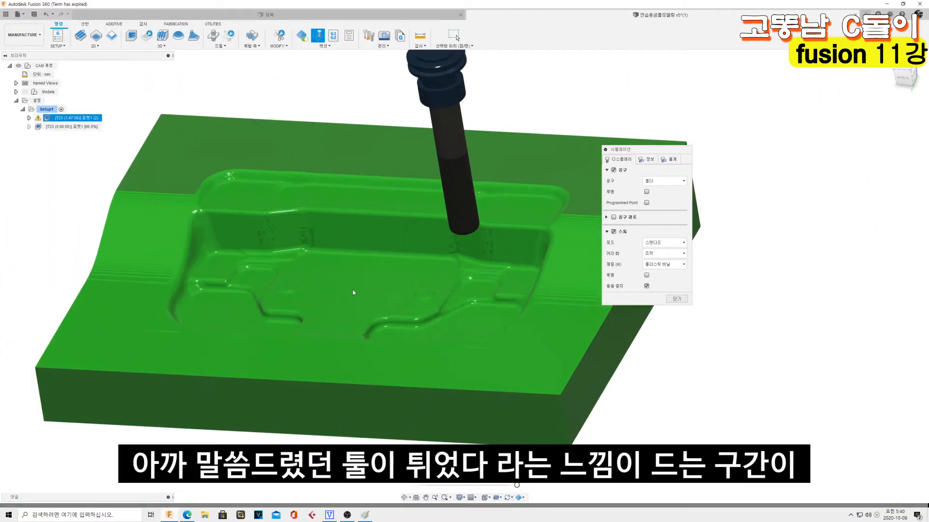
pyautogui.moveTo(286, 251)
pyautogui.keyDown('shift'); pyautogui.mouseDown(button='middle')
pyautogui.moveTo(291, 237)
pyautogui.moveTo(294, 258)
pyautogui.mouseUp(button='middle'); pyautogui.keyUp('shift')
pyautogui.scroll(10, 525, 233)
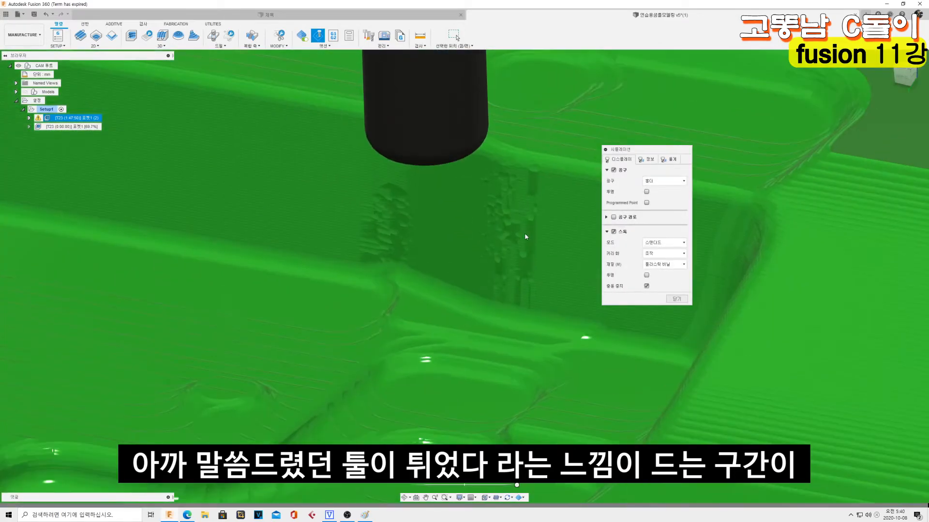
pyautogui.scroll(-8, 387, 247)
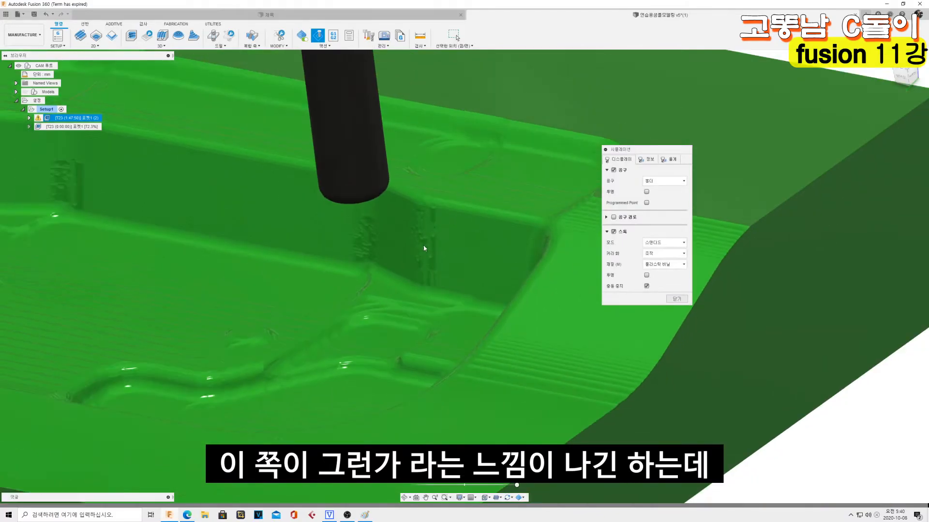
# Show the models over the simulated stock and check from several angles whether any model surface protrudes through it.
pyautogui.click(24, 92)
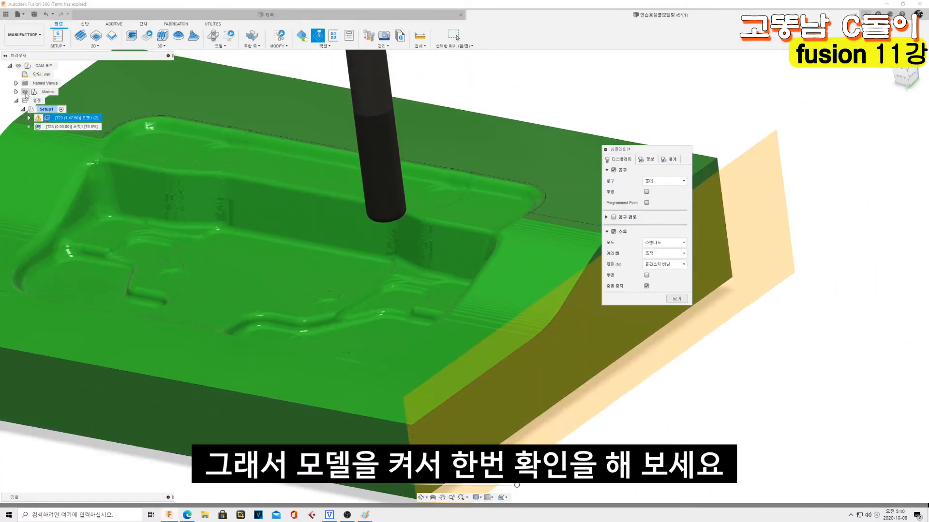
pyautogui.scroll(5, 432, 217)
pyautogui.keyDown('shift'); pyautogui.moveTo(432, 218); pyautogui.dragTo(359, 214, button='middle'); pyautogui.keyUp('shift')
pyautogui.scroll(-4, 359, 214)
pyautogui.scroll(-3, 359, 213)
pyautogui.scroll(7, 432, 230)
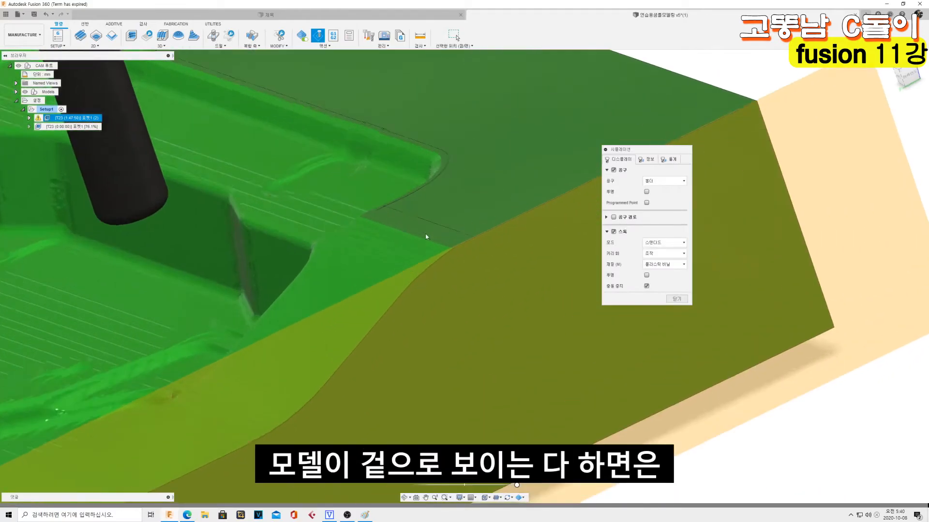
pyautogui.scroll(-4, 252, 249)
pyautogui.keyDown('shift'); pyautogui.moveTo(252, 249); pyautogui.dragTo(458, 251, button='middle'); pyautogui.keyUp('shift')
pyautogui.scroll(-3, 458, 252)
pyautogui.scroll(-3, 459, 252)
pyautogui.scroll(4, 271, 245)
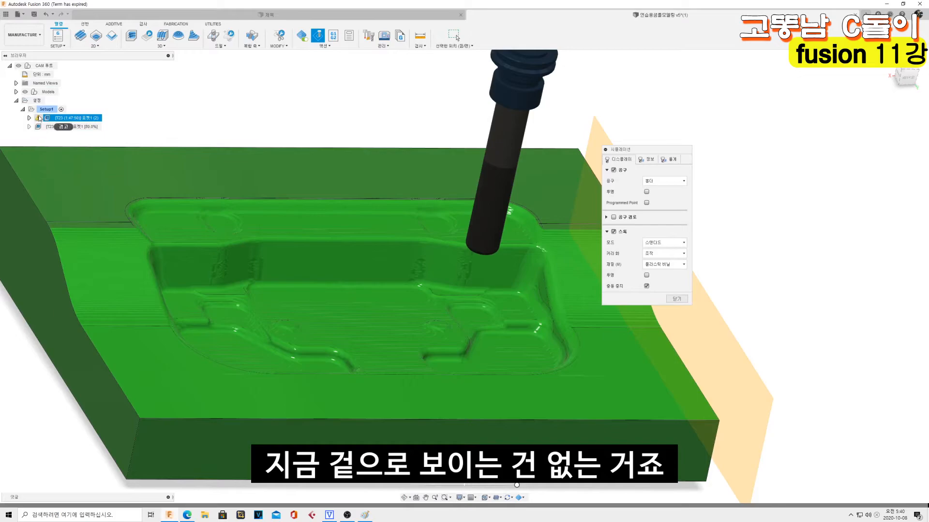
# Expand the Models folder and switch the simulated stock off and on again to compare it with the model.
pyautogui.click(17, 92)
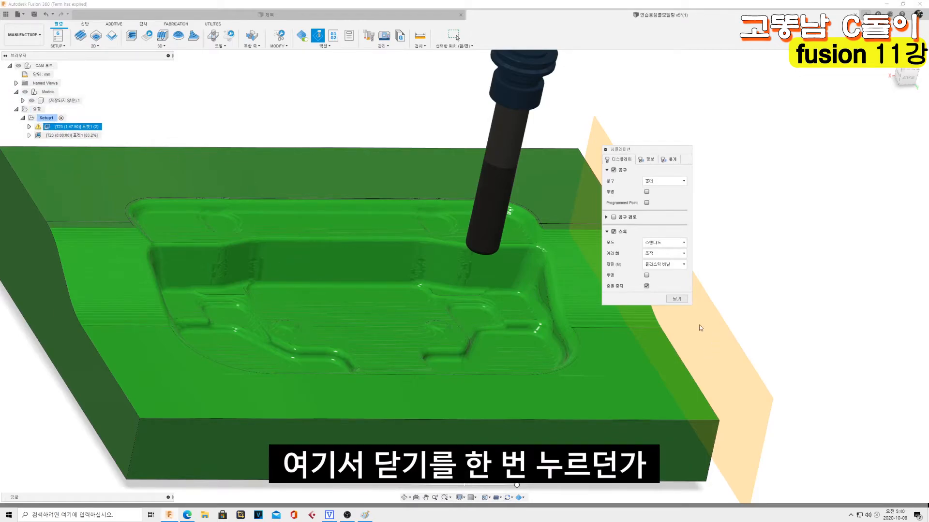
pyautogui.click(614, 233)
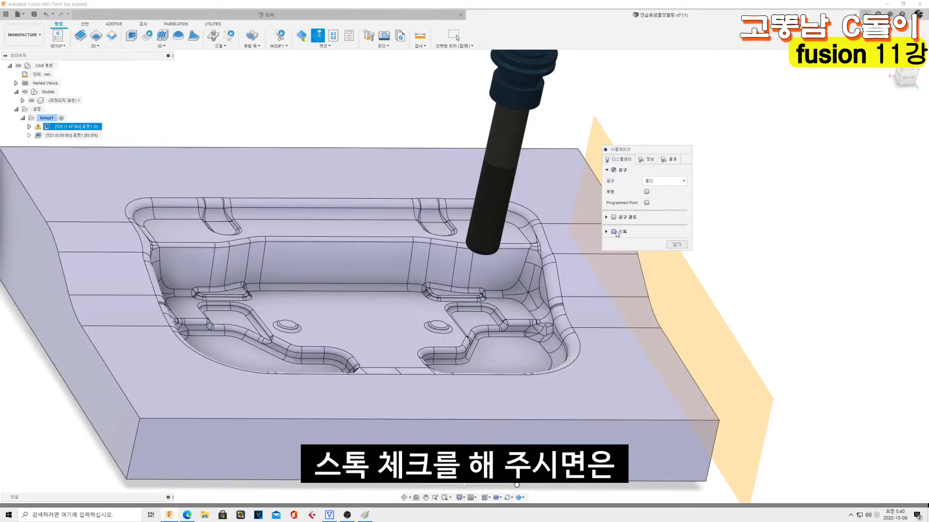
pyautogui.click(614, 232)
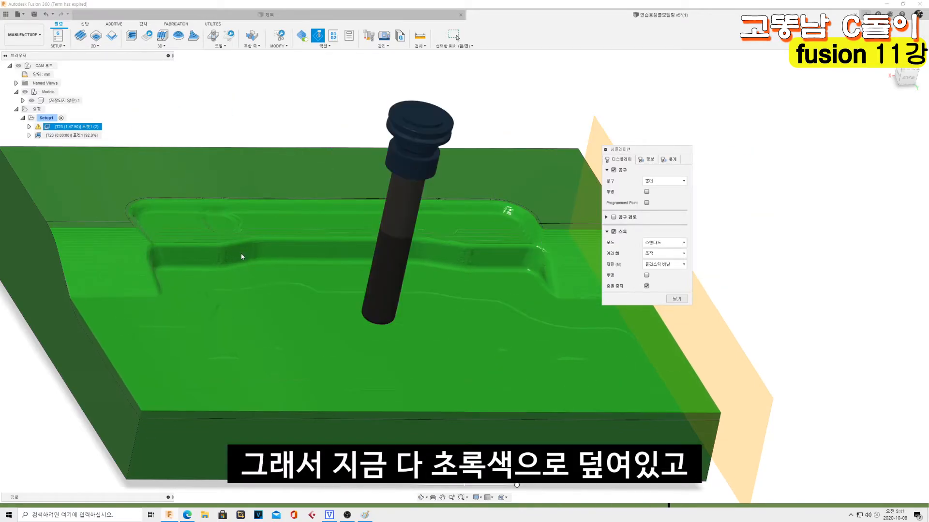
# Examine the simulated 포켓1 (2) stock closely around the pocket walls for leftover material, and close the simulation.
pyautogui.scroll(3, 242, 256)
pyautogui.scroll(3, 242, 257)
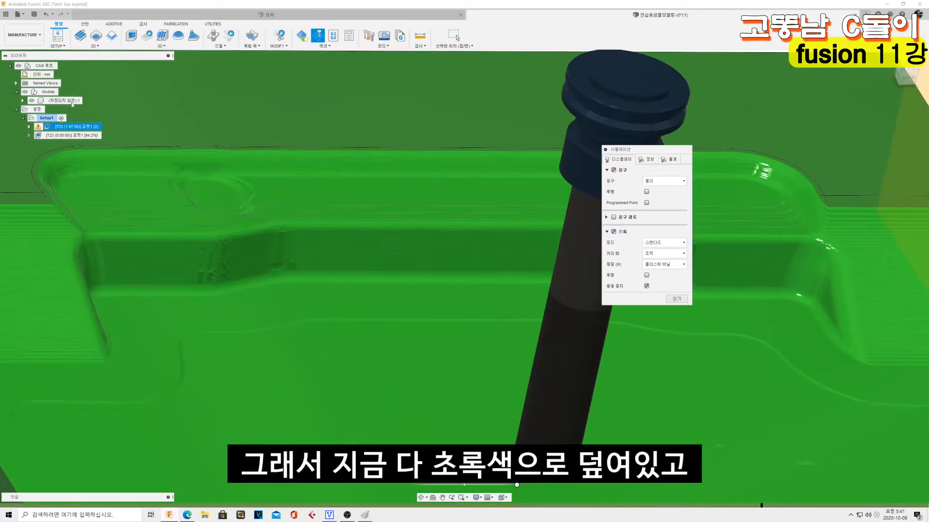
pyautogui.scroll(-4, 269, 201)
pyautogui.scroll(1, 119, 191)
pyautogui.scroll(5, 121, 190)
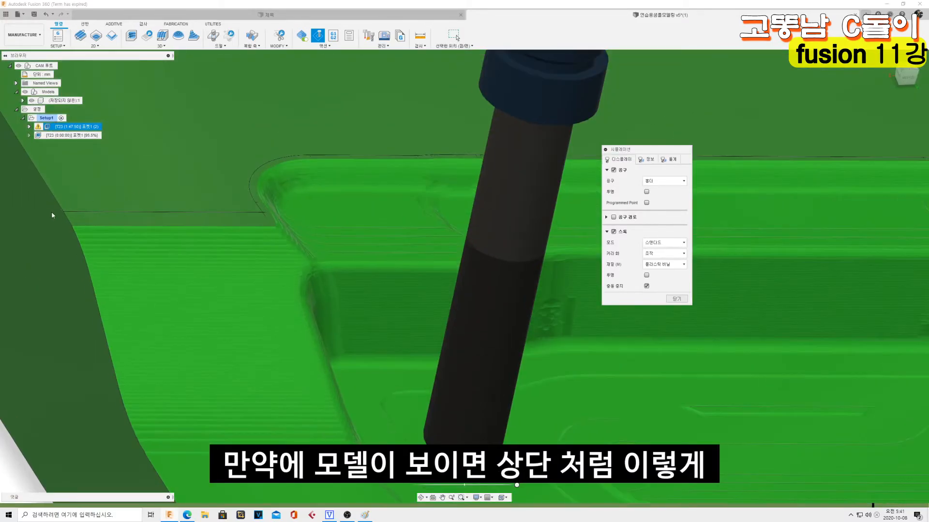
pyautogui.scroll(3, 41, 213)
pyautogui.scroll(-6, 145, 208)
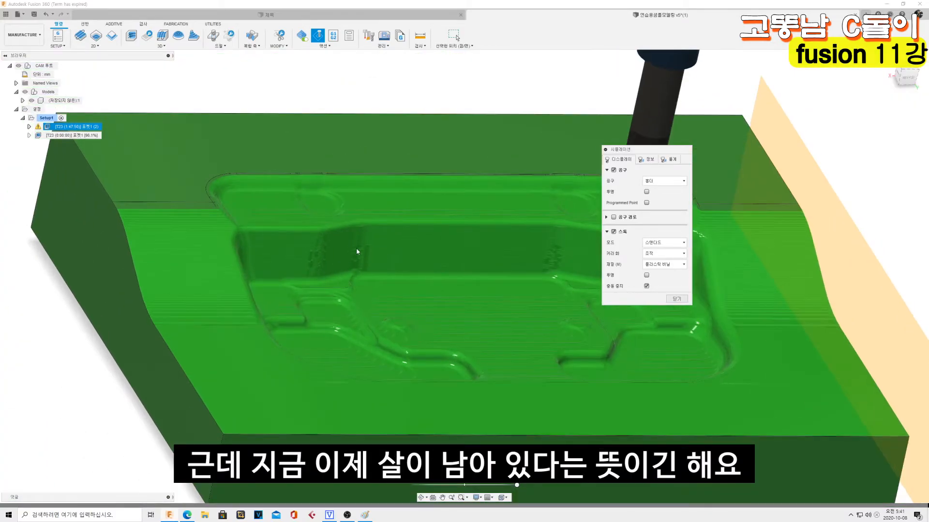
pyautogui.scroll(4, 357, 251)
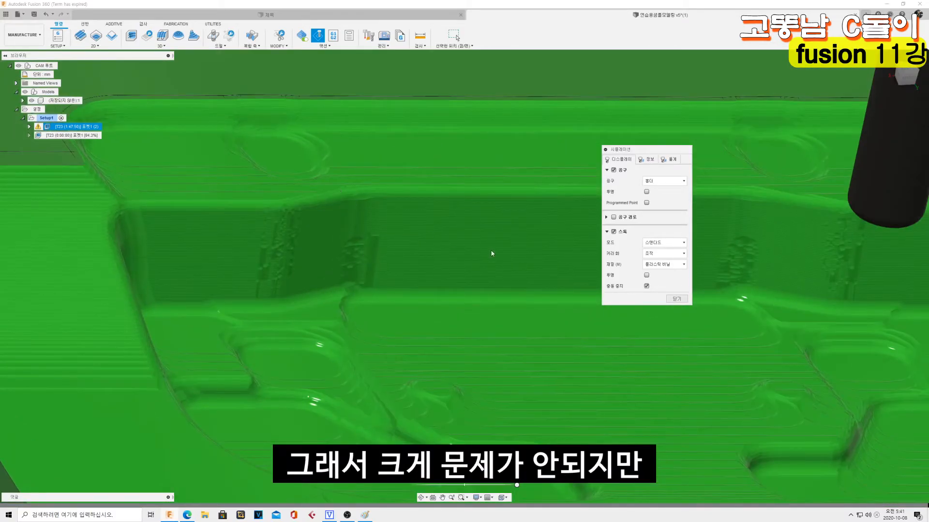
pyautogui.scroll(-6, 439, 306)
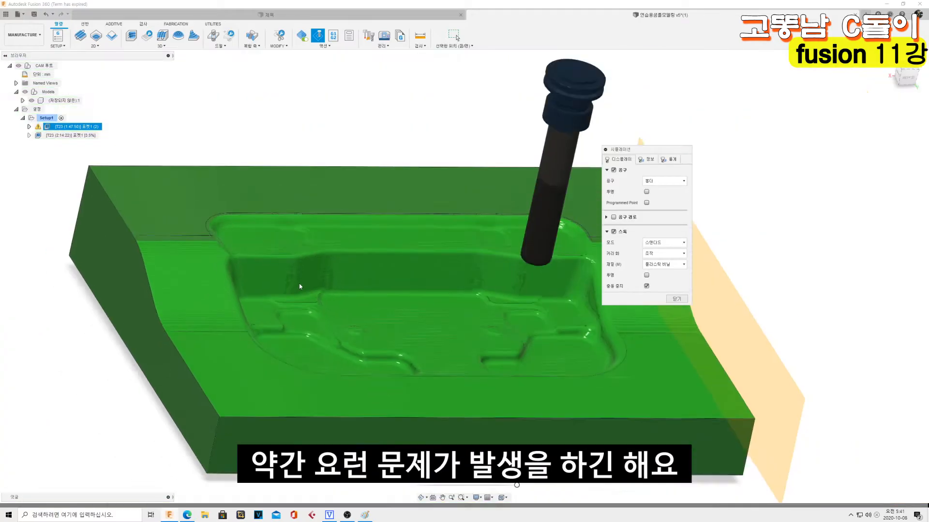
pyautogui.scroll(5, 526, 285)
pyautogui.click(676, 299)
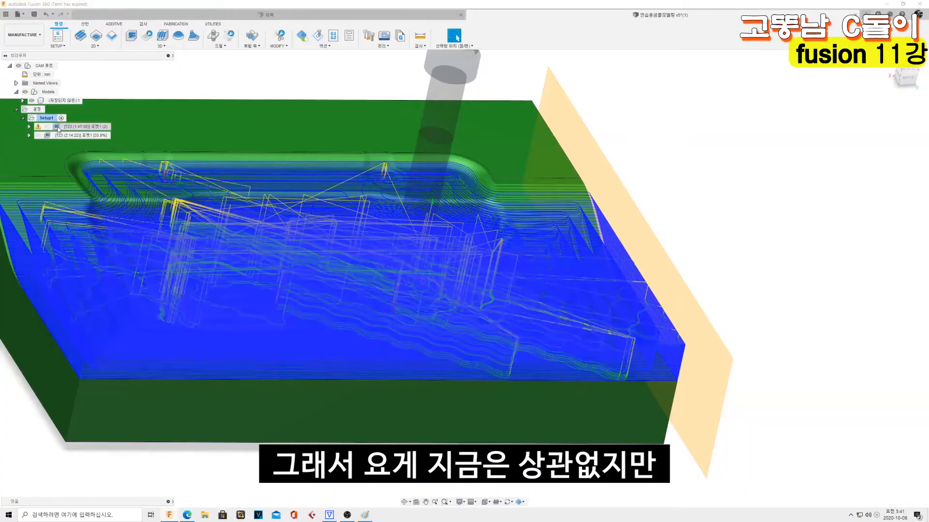
# Review the path smoothing (경로 단순화) setting and its explanation in the 포켓1 (2) operation, leaving the operation unedited.
pyautogui.doubleClick(58, 127)
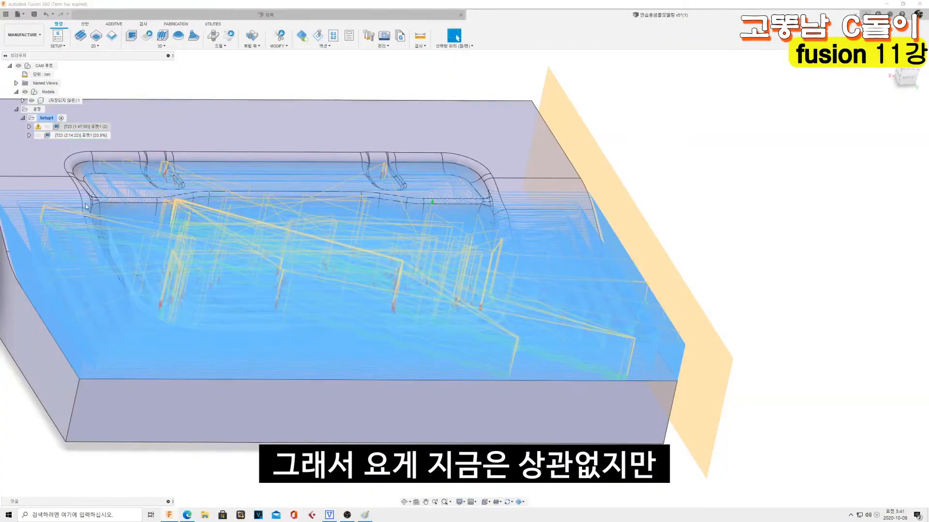
pyautogui.click(245, 138)
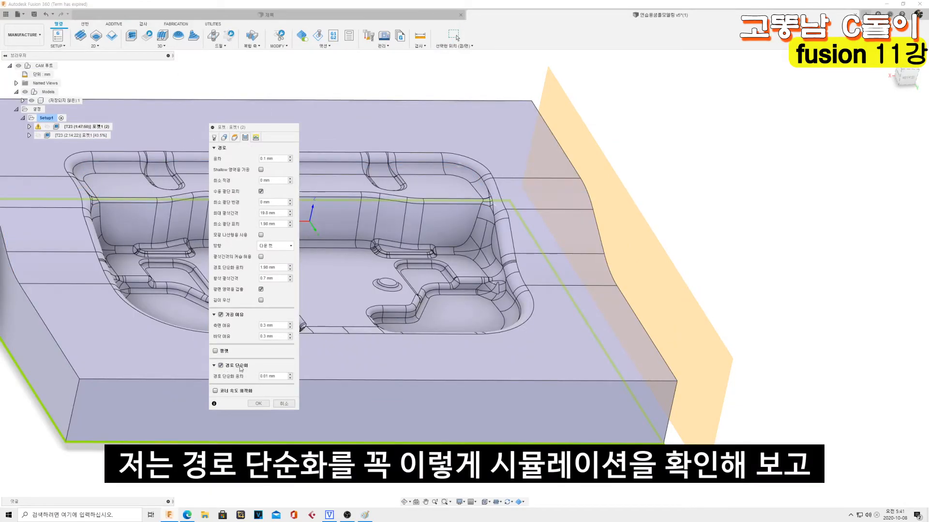
pyautogui.moveTo(236, 365)
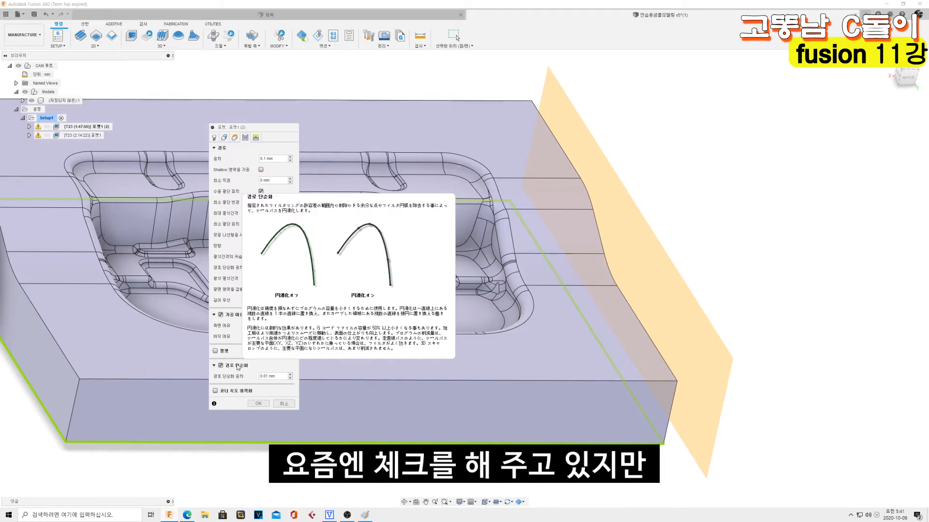
pyautogui.press('Escape')
# Display the toolpath of 포켓1 over the mold and look it over from an angled view.
pyautogui.scroll(-2, 722, 166)
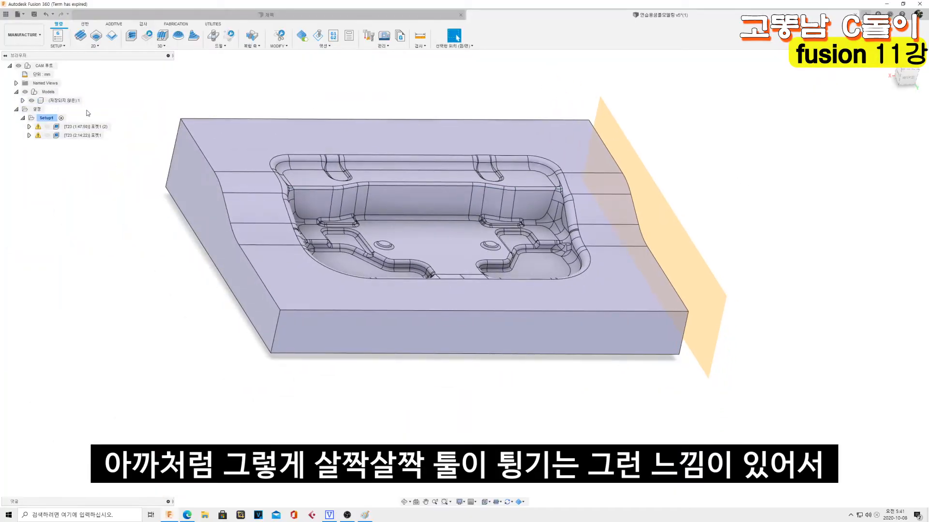
pyautogui.click(83, 136)
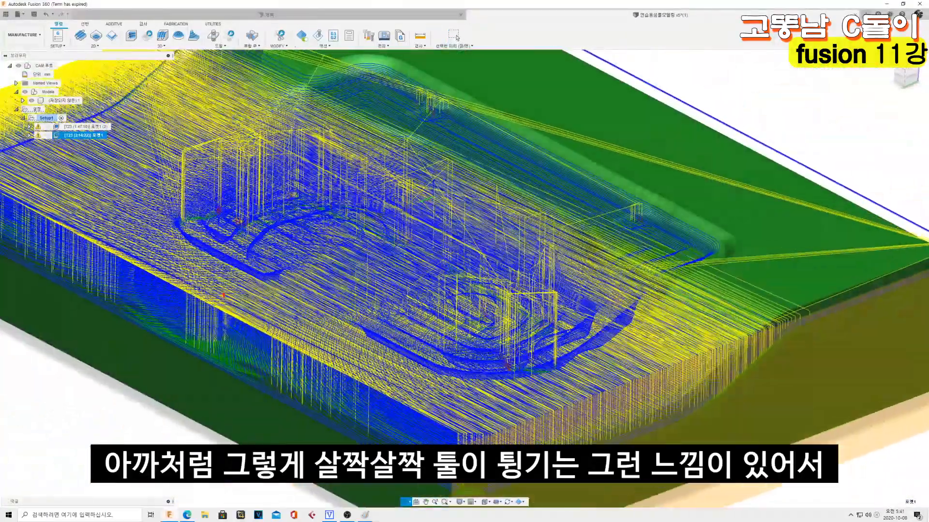
pyautogui.keyDown('shift'); pyautogui.moveTo(421, 194); pyautogui.dragTo(411, 225, button='middle'); pyautogui.keyUp('shift')
pyautogui.scroll(-6, 387, 208)
pyautogui.scroll(2, 118, 145)
pyautogui.scroll(1, 377, 209)
pyautogui.scroll(1, 377, 209)
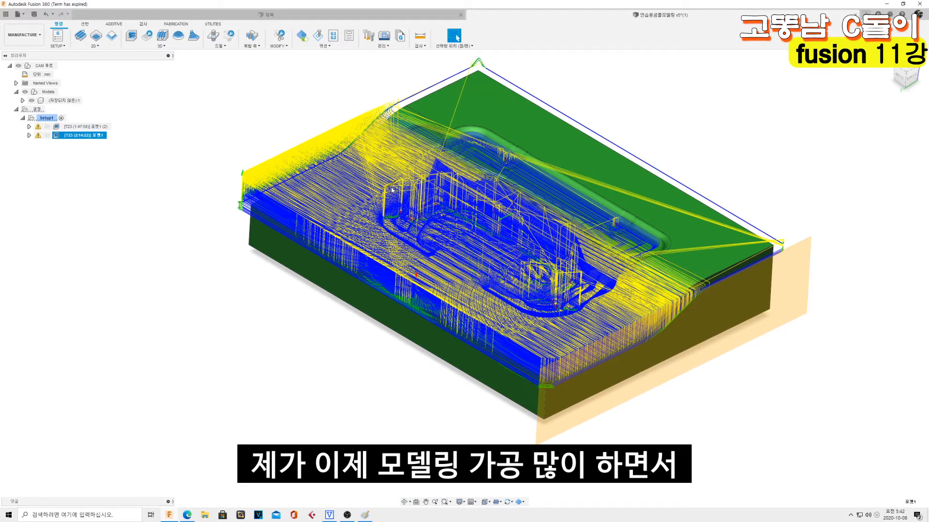
# Review the path smoothing (경로 단순화) and machining boundary (가공 경계) settings of the 포켓1 operation.
pyautogui.doubleClick(61, 135)
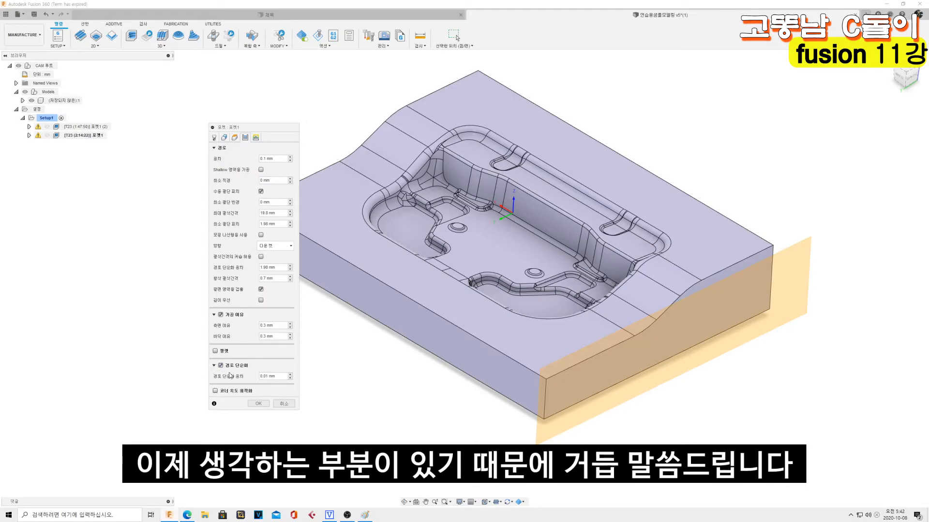
pyautogui.click(258, 403)
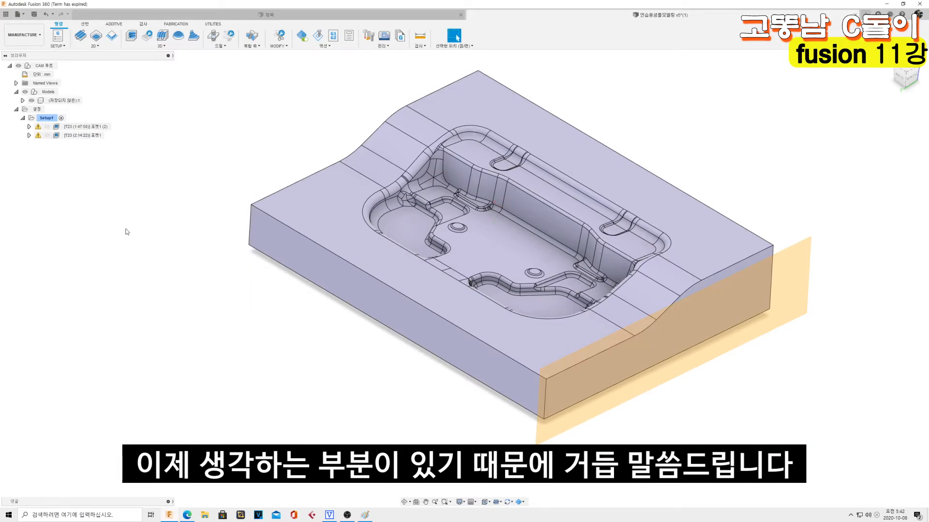
pyautogui.rightClick(78, 135)
pyautogui.press('Escape')
pyautogui.rightClick(76, 137)
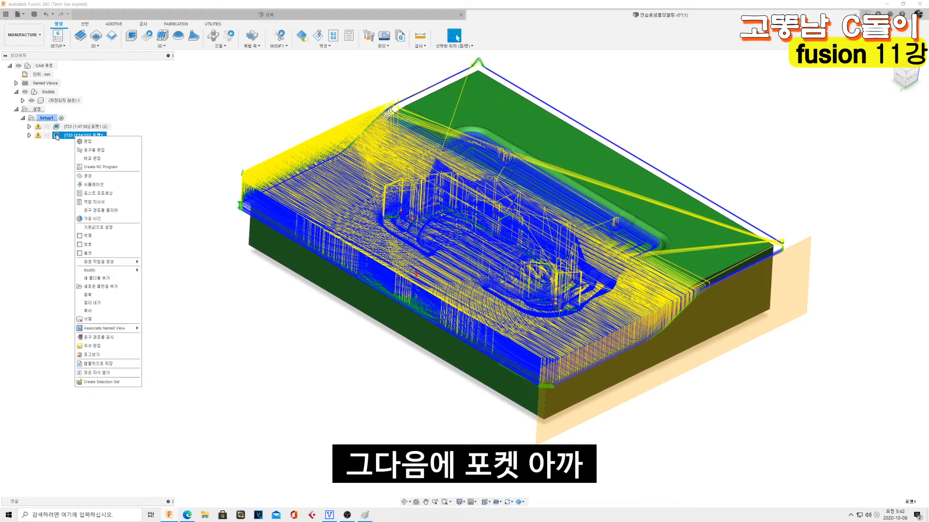
pyautogui.click(89, 140)
pyautogui.click(223, 138)
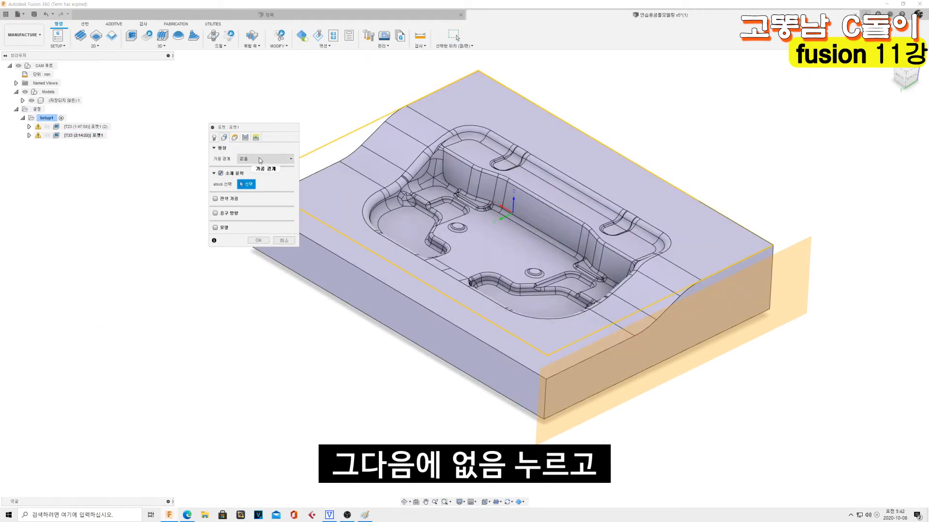
pyautogui.press('Escape')
# Examine from several angles how the 포켓1 toolpath, made without a machining boundary, runs out past the block's edges.
pyautogui.click(93, 138)
pyautogui.scroll(2, 353, 241)
pyautogui.keyDown('shift'); pyautogui.moveTo(353, 242); pyautogui.dragTo(430, 322, button='middle'); pyautogui.keyUp('shift')
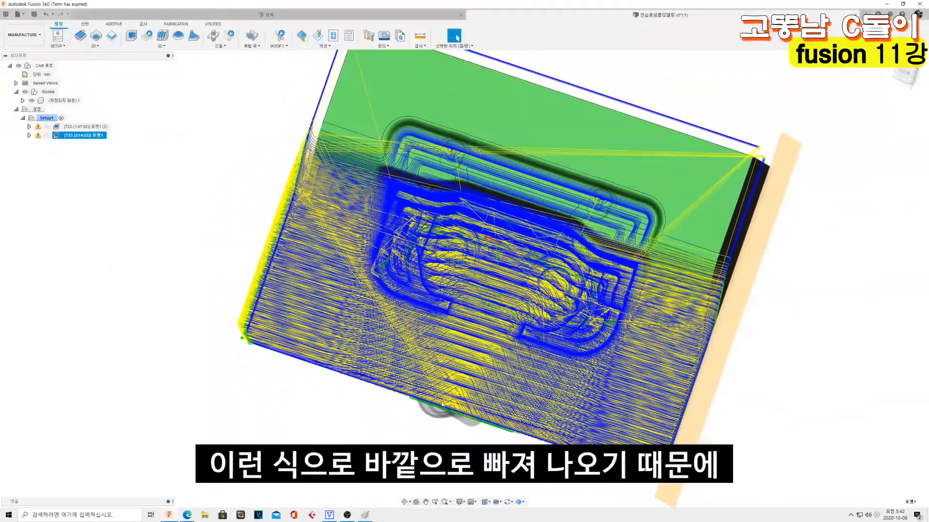
pyautogui.keyDown('shift'); pyautogui.moveTo(664, 436); pyautogui.dragTo(708, 300, button='middle'); pyautogui.keyUp('shift')
pyautogui.keyDown('shift'); pyautogui.moveTo(411, 261); pyautogui.dragTo(414, 311, button='middle'); pyautogui.keyUp('shift')
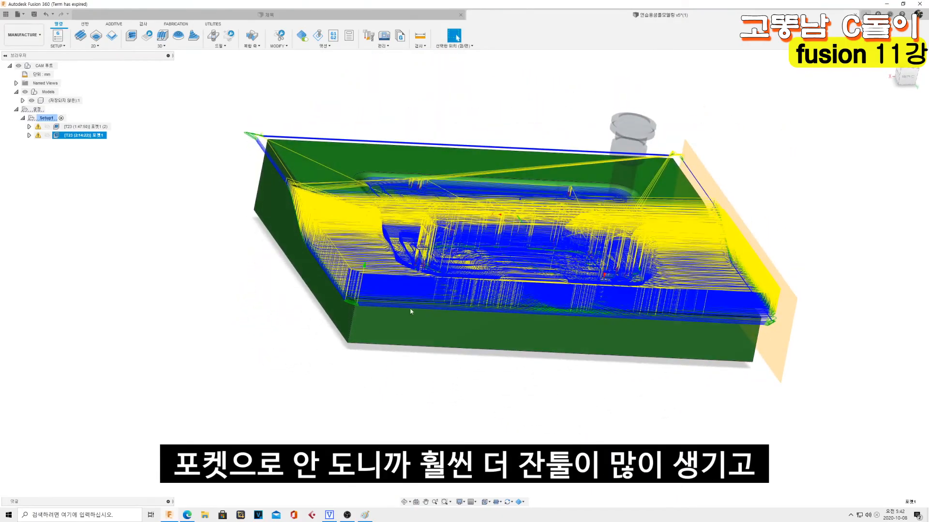
pyautogui.keyDown('shift'); pyautogui.moveTo(306, 214); pyautogui.dragTo(270, 261, button='middle'); pyautogui.keyUp('shift')
pyautogui.keyDown('shift'); pyautogui.moveTo(665, 314); pyautogui.dragTo(623, 346, button='middle'); pyautogui.keyUp('shift')
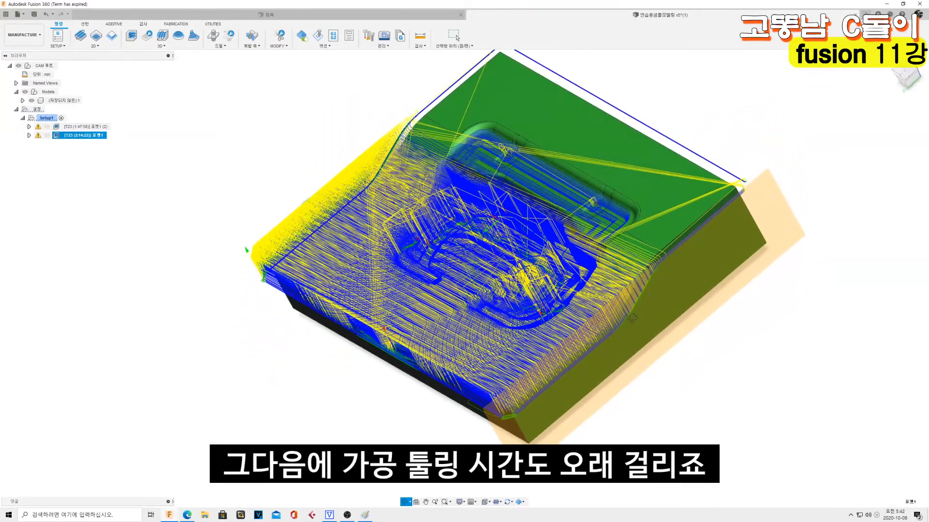
# Check the machining boundary option 선택한 위치 (점/면) in the 포켓1 (2) operation and cancel the edit.
pyautogui.rightClick(81, 138)
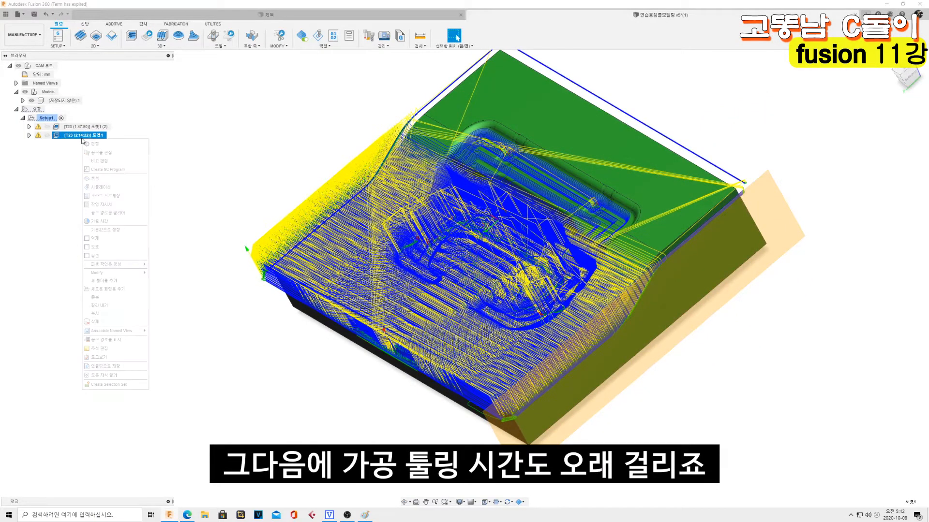
pyautogui.click(180, 161)
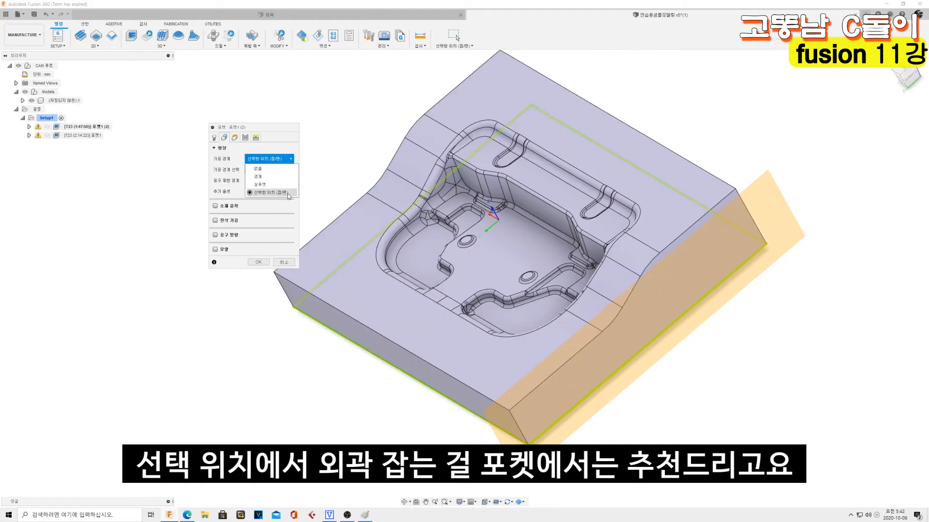
pyautogui.click(288, 195)
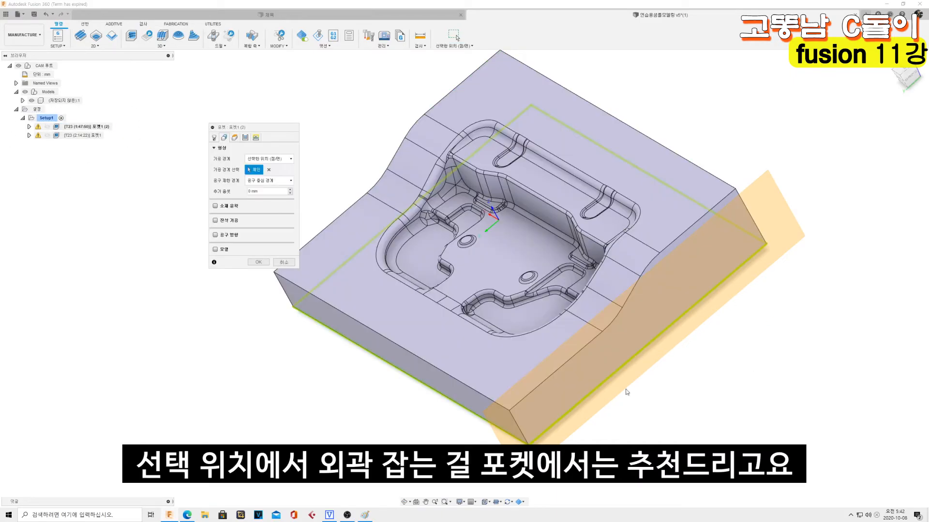
pyautogui.click(284, 262)
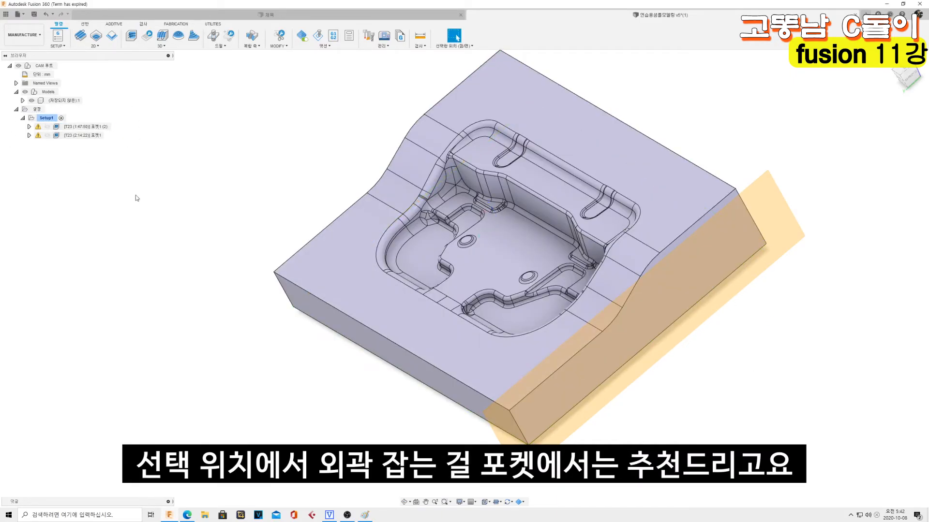
# Simulate 포켓1, inspect the machined pocket wall and corner up close, and close the simulation.
pyautogui.rightClick(79, 138)
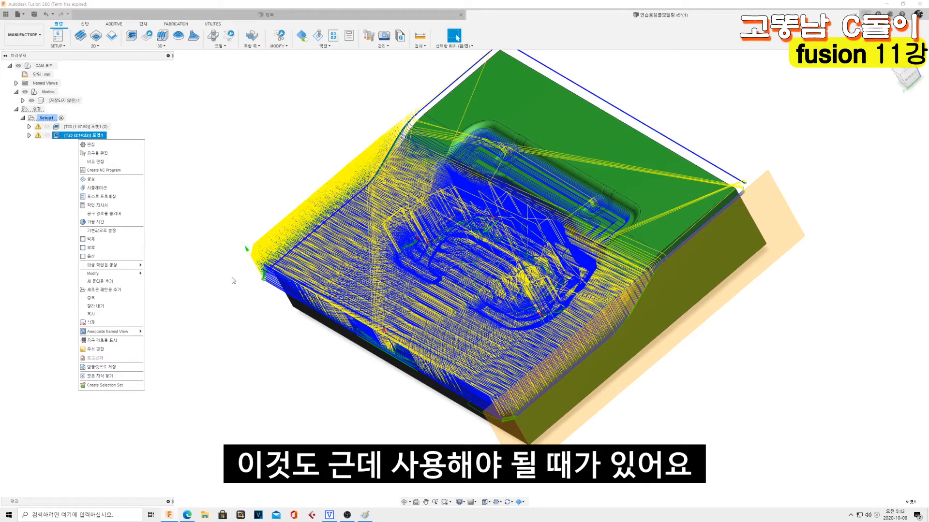
pyautogui.click(121, 188)
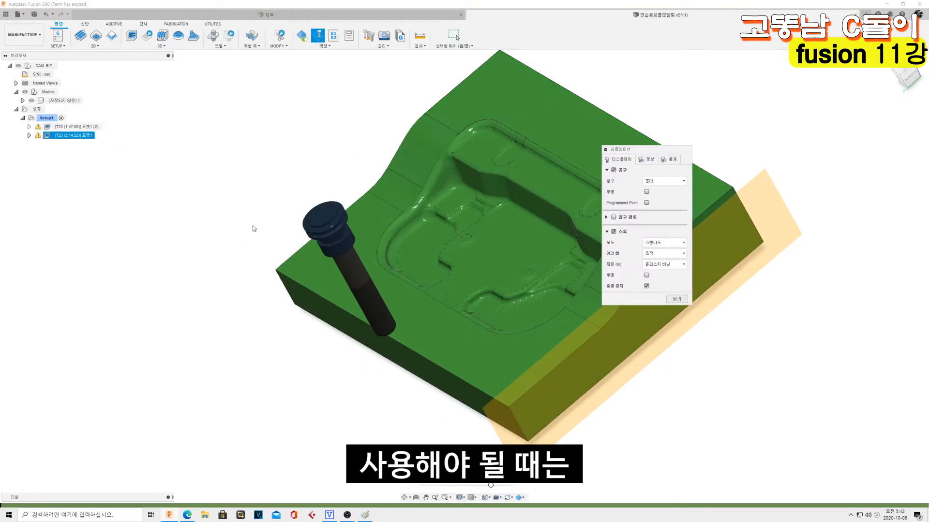
pyautogui.keyDown('shift'); pyautogui.moveTo(462, 274); pyautogui.dragTo(530, 246, button='middle'); pyautogui.keyUp('shift')
pyautogui.scroll(4, 578, 246)
pyautogui.scroll(3, 578, 243)
pyautogui.moveTo(577, 242); pyautogui.dragTo(575, 241)
pyautogui.keyDown('shift'); pyautogui.moveTo(574, 241); pyautogui.dragTo(541, 225, button='middle'); pyautogui.keyUp('shift')
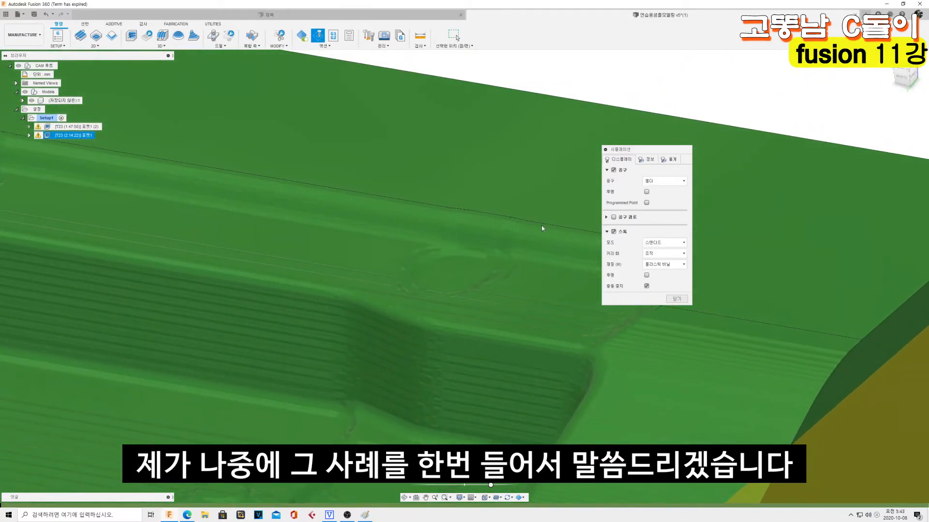
pyautogui.scroll(-3, 516, 234)
pyautogui.scroll(1, 469, 294)
pyautogui.click(676, 299)
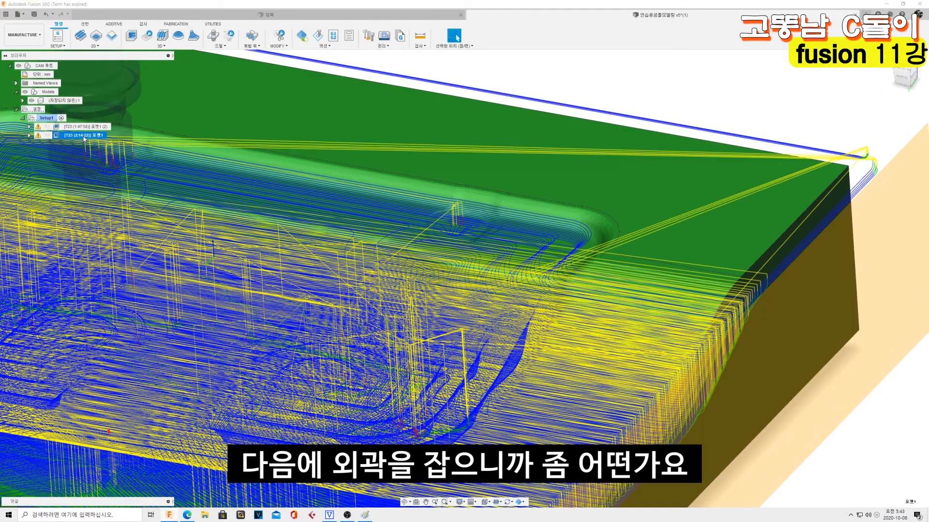
# Simulate 포켓1 again and examine the step lines along the inner pocket walls before leaving the simulation.
pyautogui.rightClick(84, 136)
pyautogui.click(120, 183)
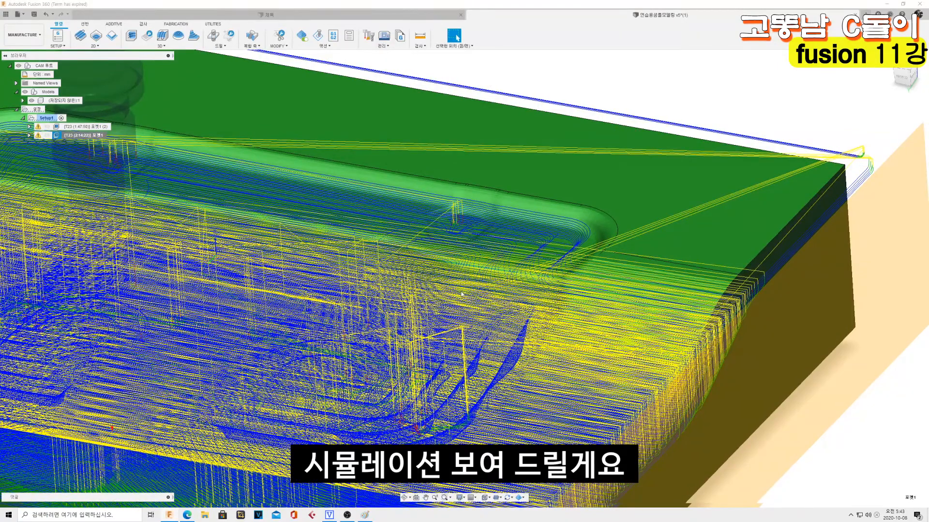
pyautogui.rightClick(87, 135)
pyautogui.click(124, 192)
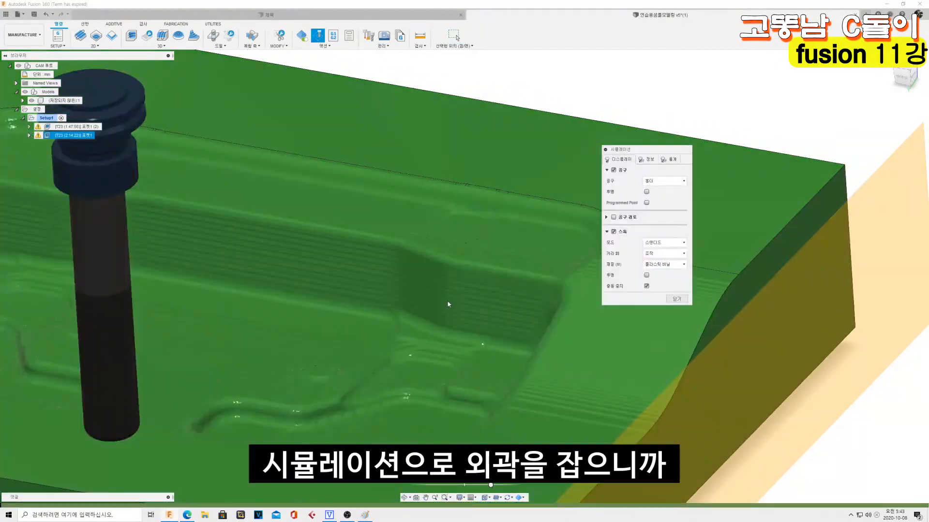
pyautogui.scroll(3, 447, 300)
pyautogui.scroll(-5, 325, 246)
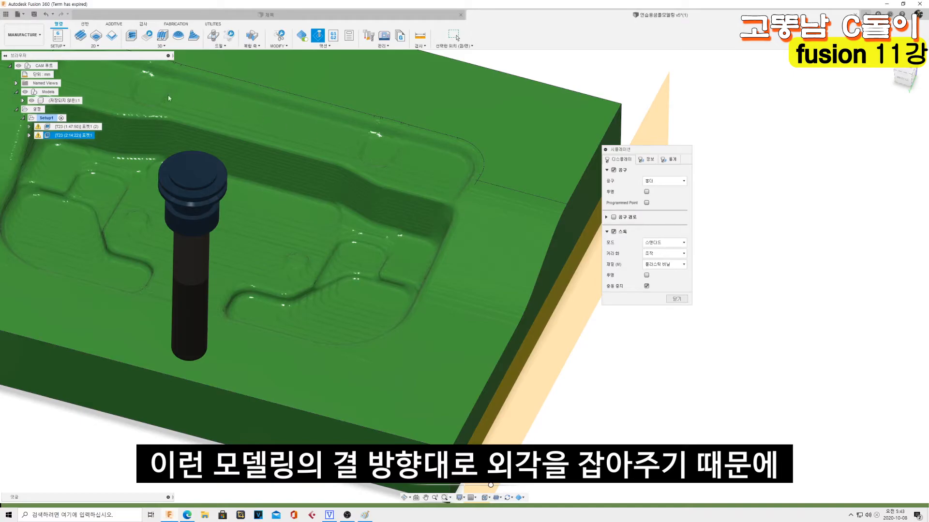
pyautogui.scroll(5, 325, 141)
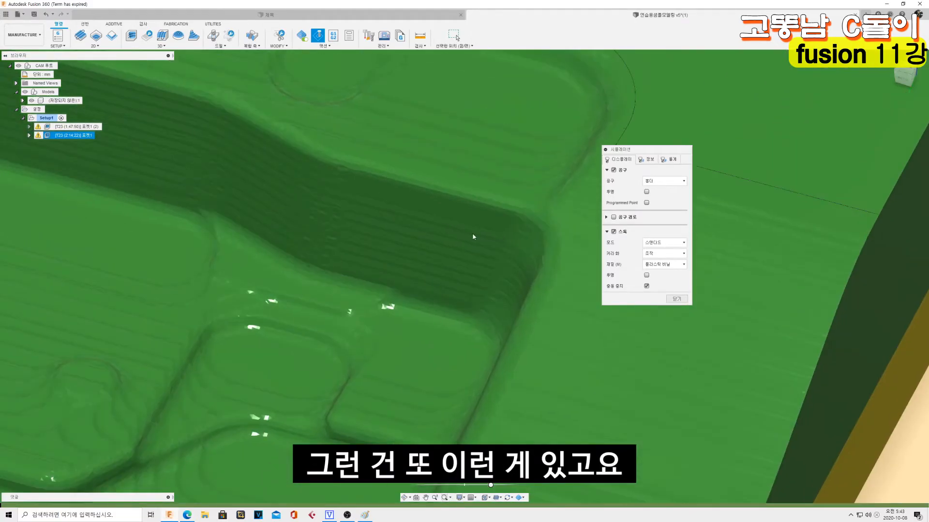
pyautogui.press('Escape')
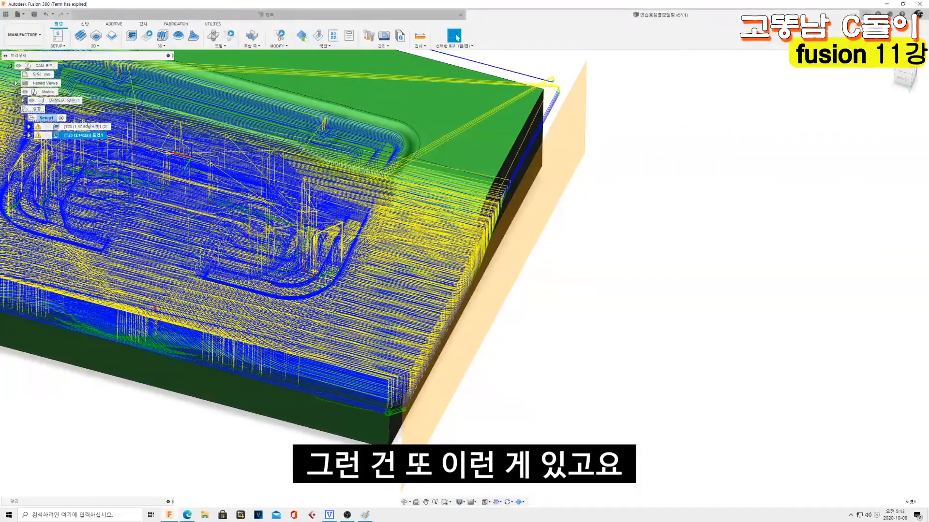
# Simulate 포켓1 (2) at a higher speed and examine the pocket wall's bend for surface marks.
pyautogui.click(116, 128)
pyautogui.rightClick(121, 134)
pyautogui.click(103, 177)
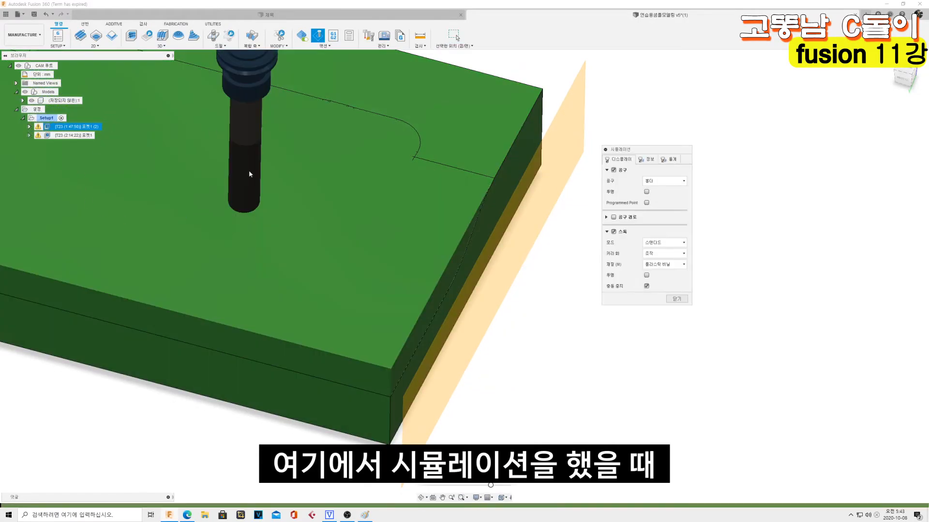
pyautogui.moveTo(491, 486); pyautogui.dragTo(644, 489)
pyautogui.scroll(-4, 593, 411)
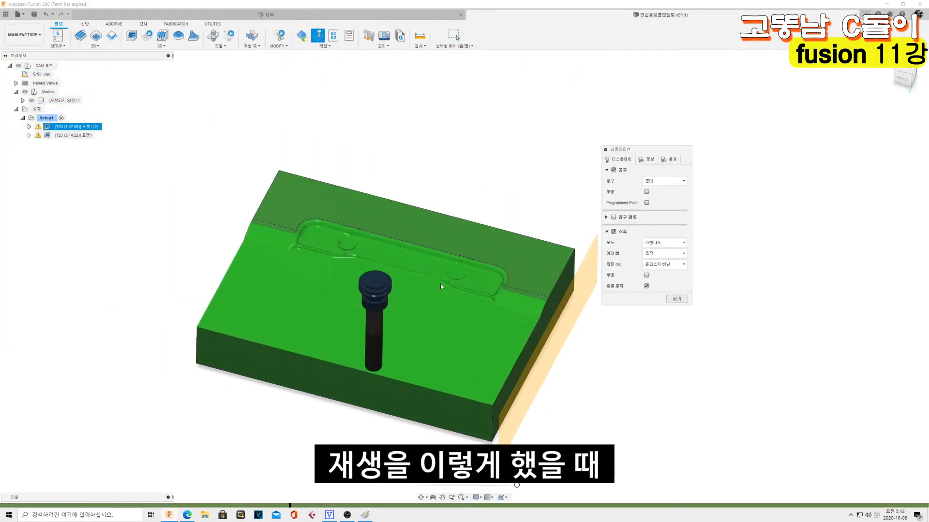
pyautogui.scroll(6, 463, 291)
pyautogui.scroll(5, 463, 292)
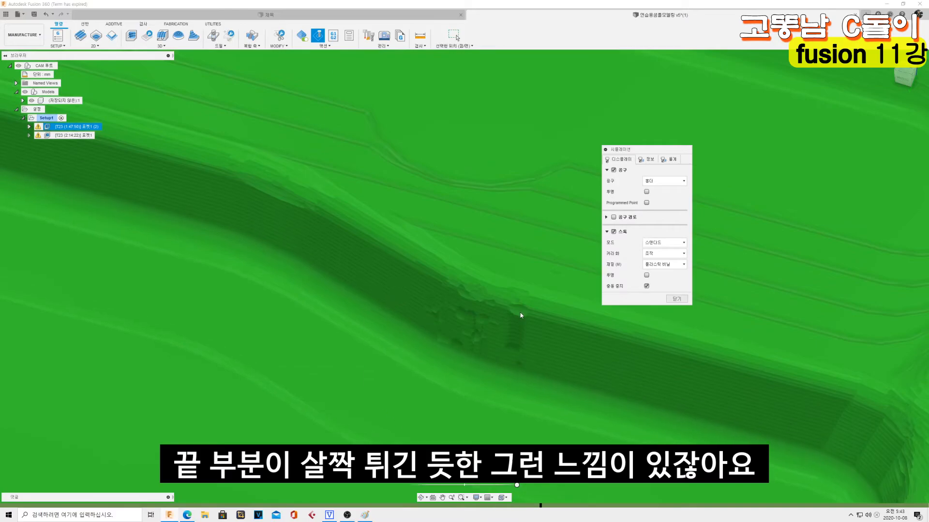
# Close the simulation, then set 공차 to 0.01 mm and disable 경로 단순화 in the 포켓1 (2) operation, regenerating its toolpath.
pyautogui.scroll(-5, 467, 300)
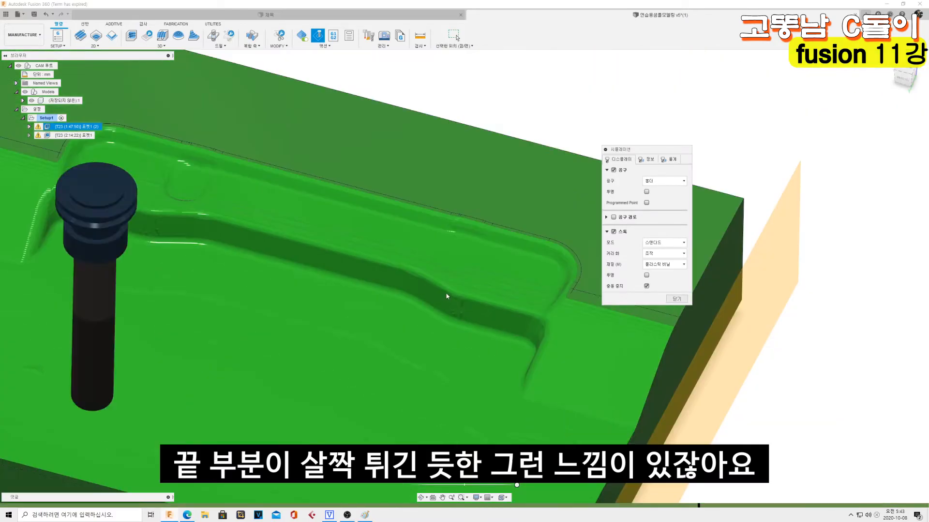
pyautogui.click(680, 300)
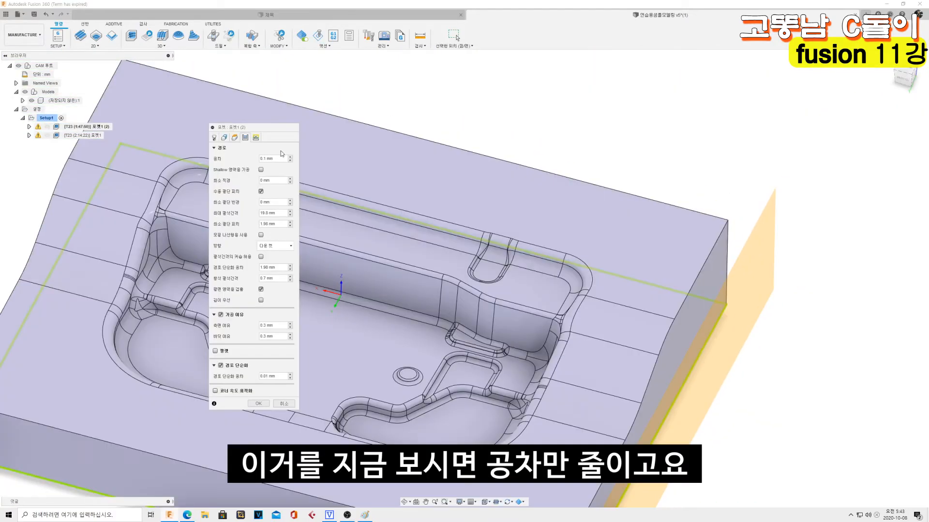
pyautogui.doubleClick(280, 159)
pyautogui.write('0.01')
pyautogui.click(221, 365)
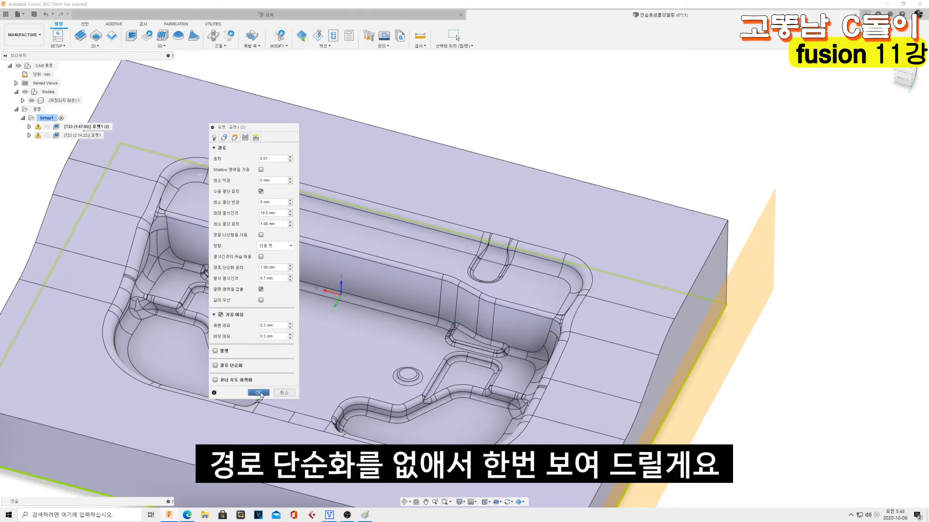
pyautogui.click(258, 392)
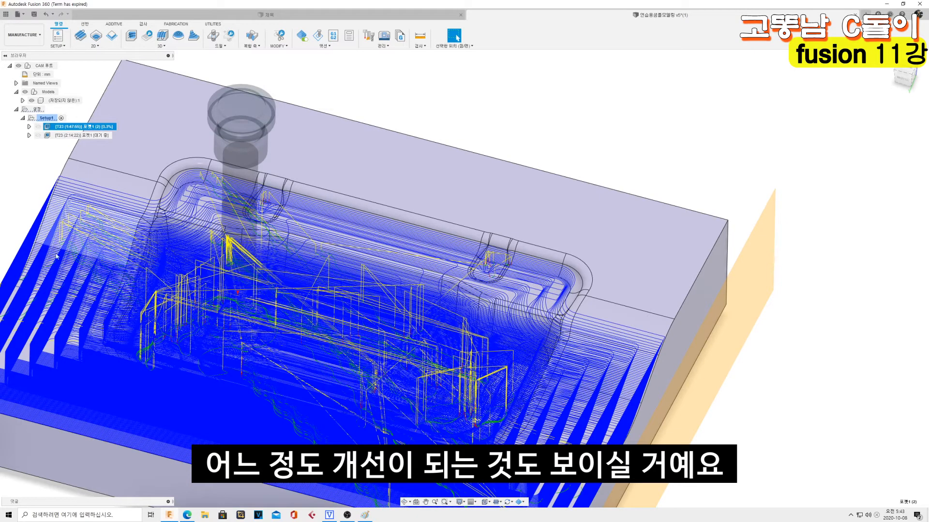
# Examine the 포켓1 (2) toolpath over the whole mold and up close where the passes turn beside the pocket.
pyautogui.scroll(-3, 246, 152)
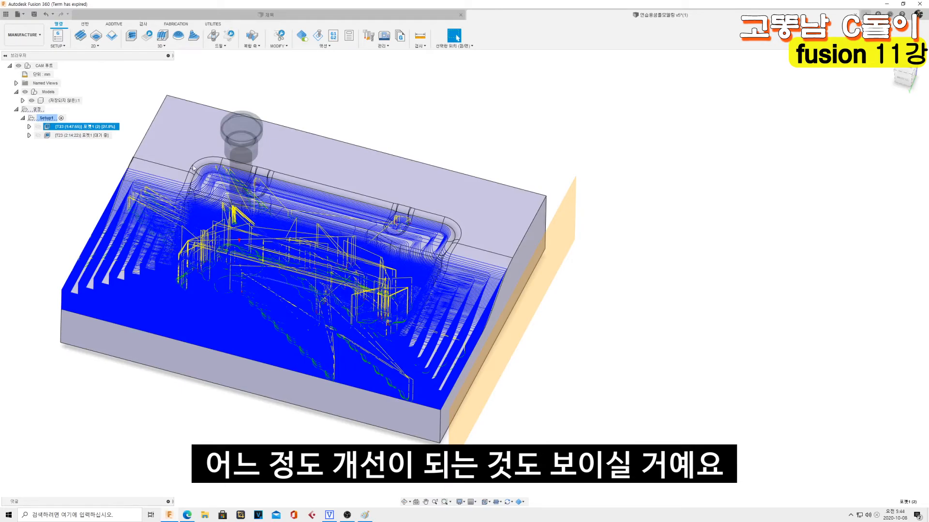
pyautogui.click(545, 382)
pyautogui.click(84, 126)
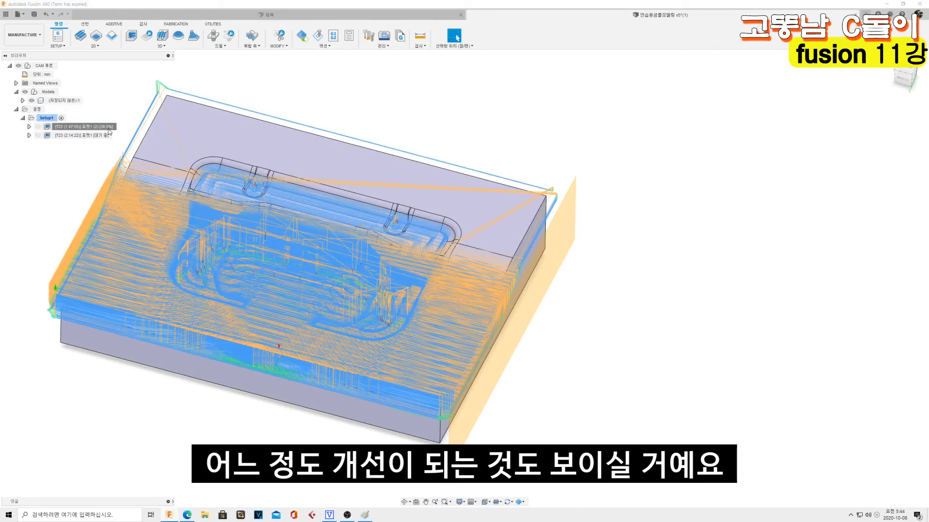
pyautogui.scroll(10, 463, 300)
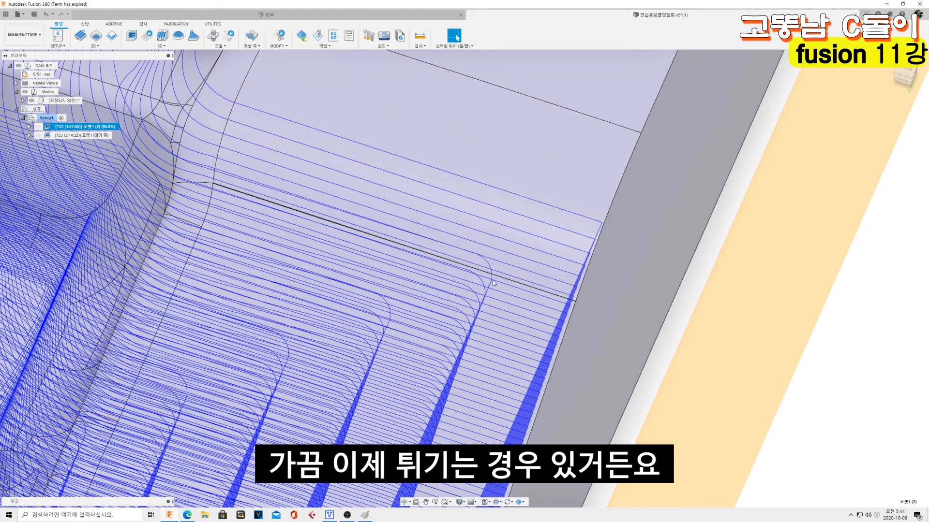
pyautogui.scroll(-6, 297, 229)
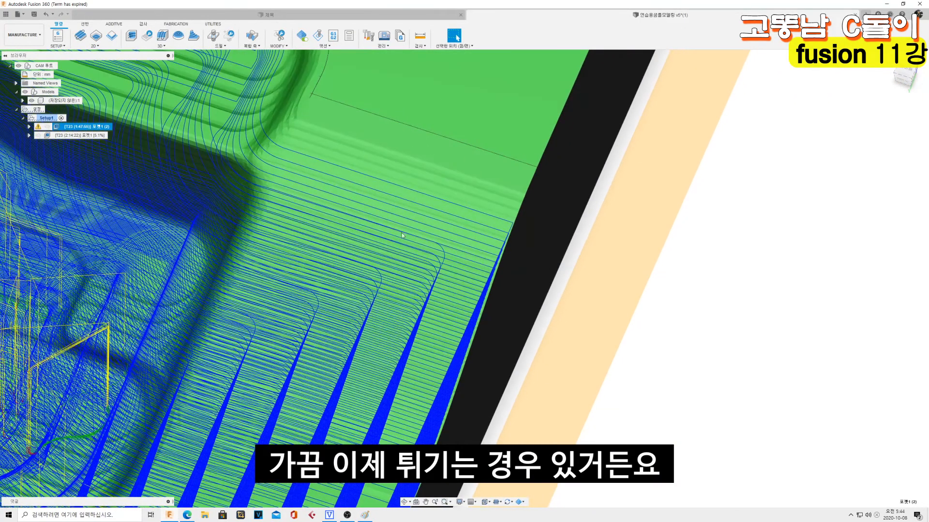
# Simulate the recalculated 포켓1 (2) operation at a higher playback speed.
pyautogui.doubleClick(69, 129)
pyautogui.rightClick(70, 128)
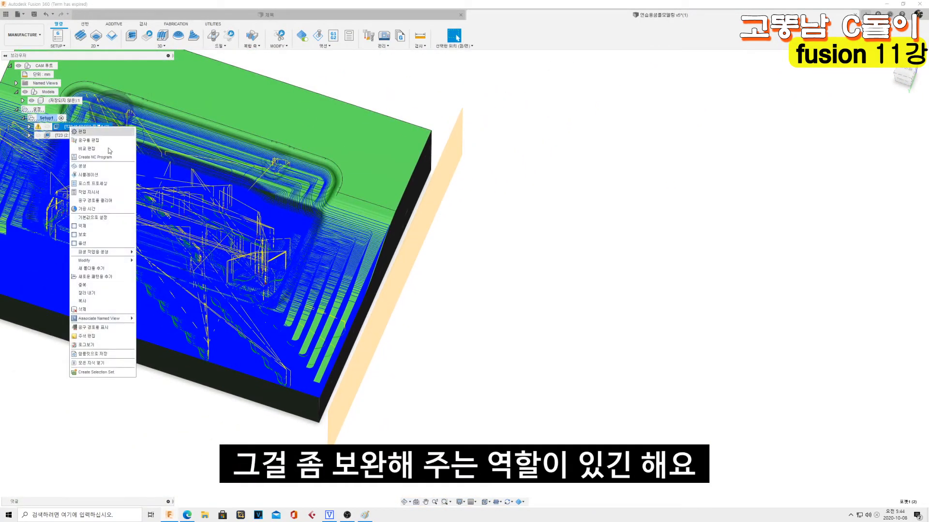
pyautogui.click(97, 174)
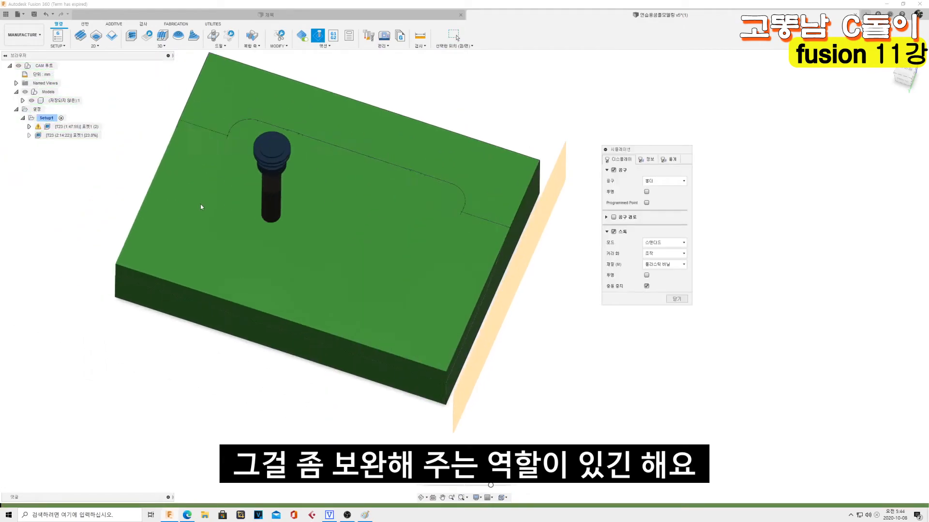
pyautogui.click(464, 475)
pyautogui.moveTo(491, 485); pyautogui.dragTo(517, 485)
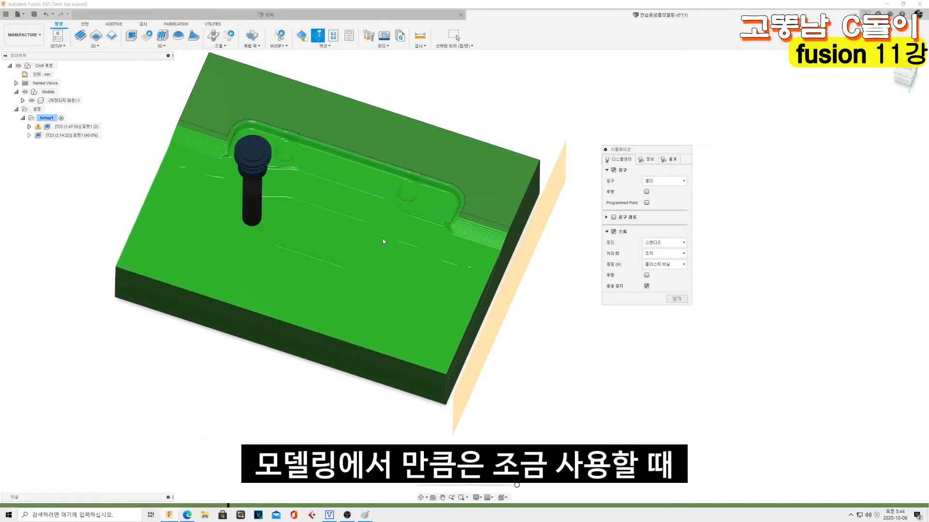
# Inspect the bend of the simulated pocket wall up close for surface marks and close the simulation.
pyautogui.scroll(5, 414, 225)
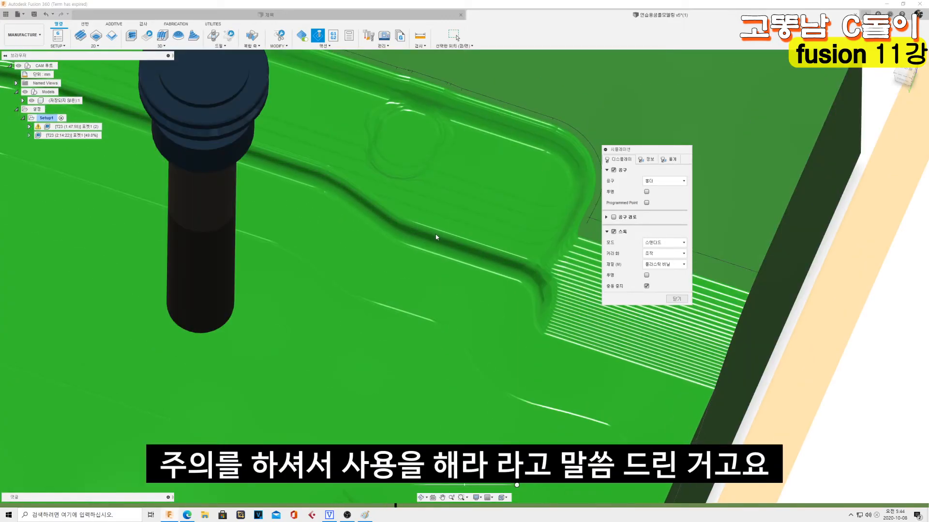
pyautogui.scroll(-2, 438, 227)
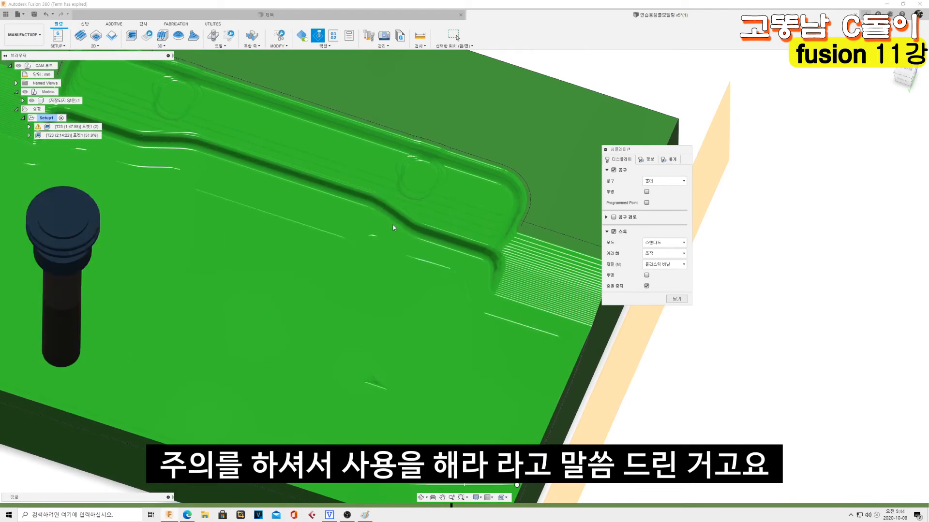
pyautogui.scroll(5, 416, 227)
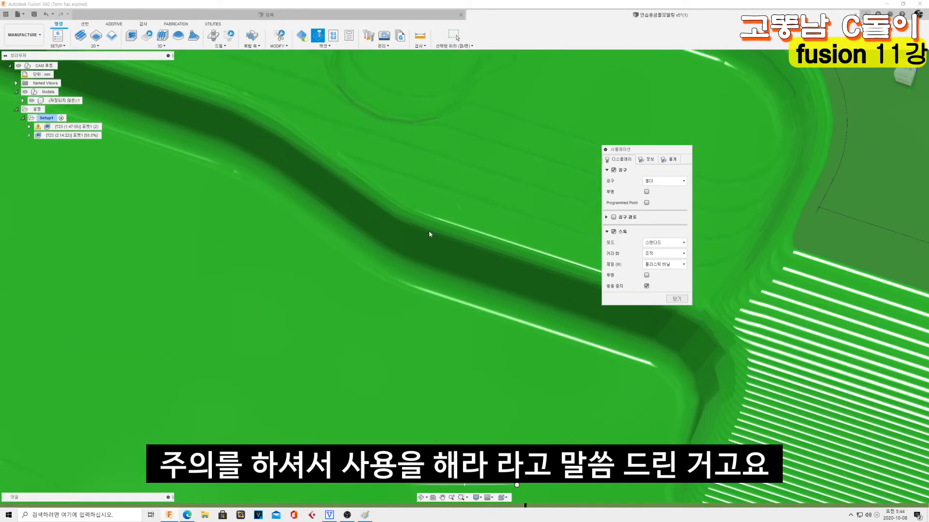
pyautogui.scroll(-1, 409, 235)
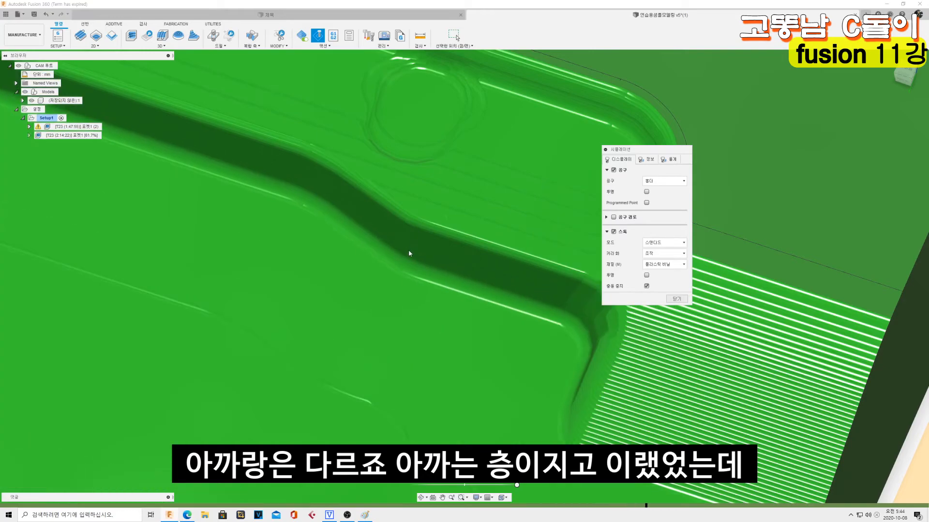
pyautogui.scroll(2, 408, 251)
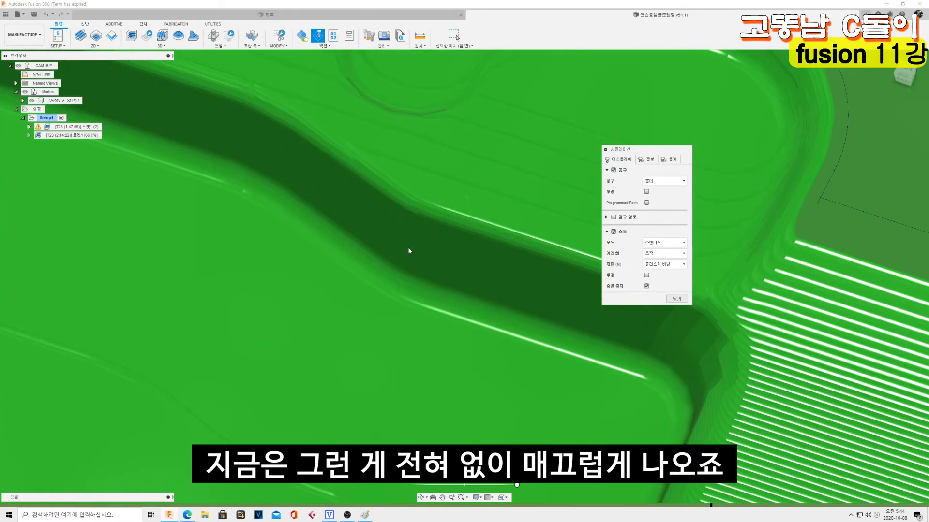
pyautogui.scroll(-3, 408, 249)
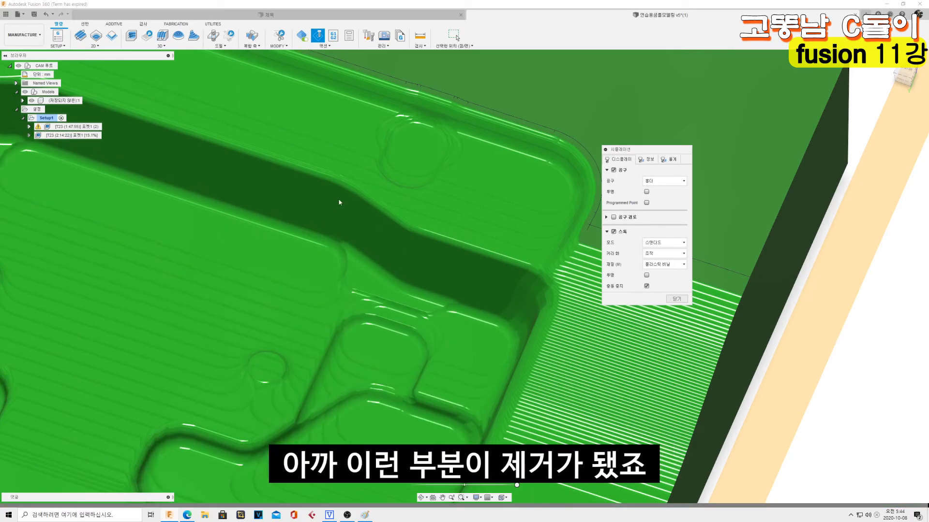
pyautogui.scroll(2, 377, 266)
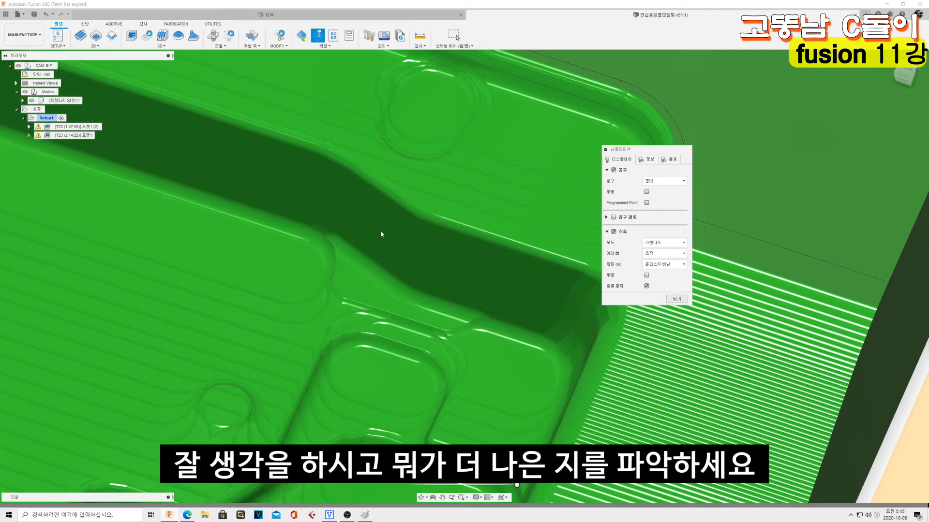
pyautogui.click(676, 299)
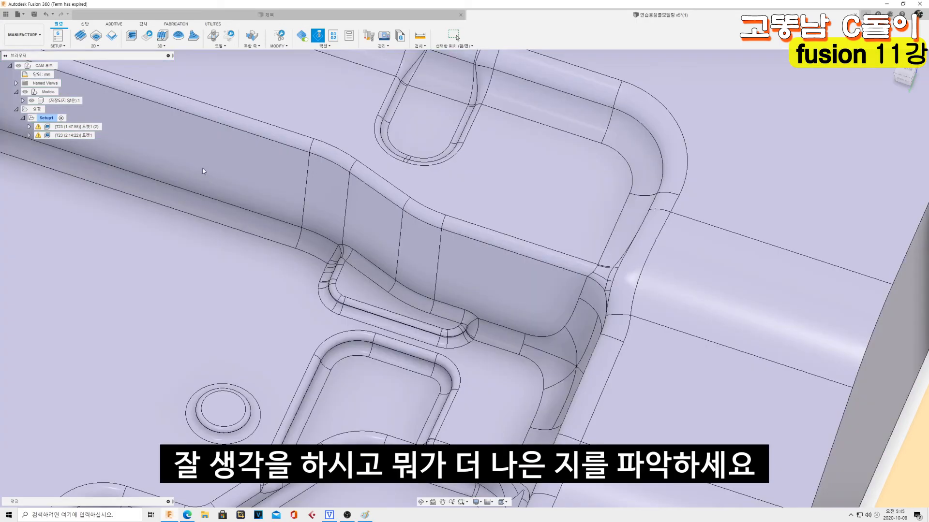
# Check the 경로 단순화 option in the 포켓1 (2) operation and examine the toolpath's rounded corners from above.
pyautogui.click(58, 126)
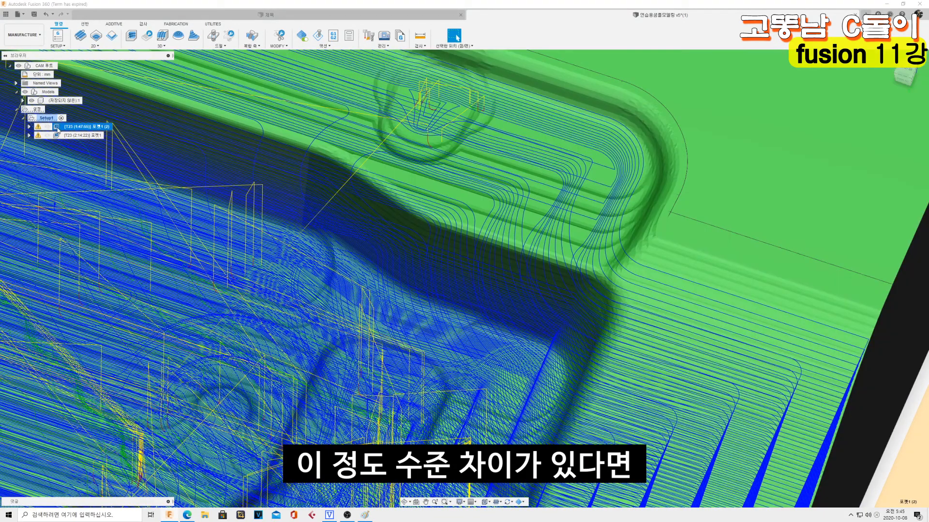
pyautogui.doubleClick(59, 127)
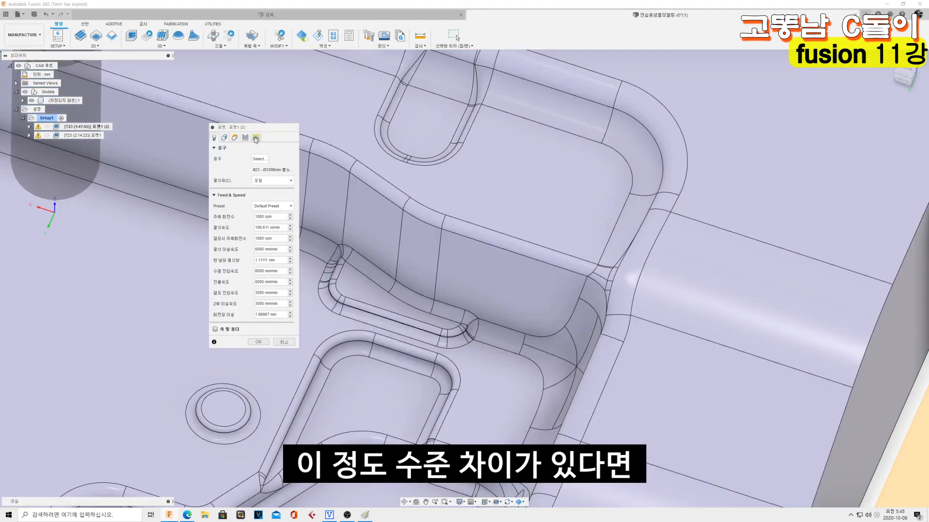
pyautogui.click(245, 137)
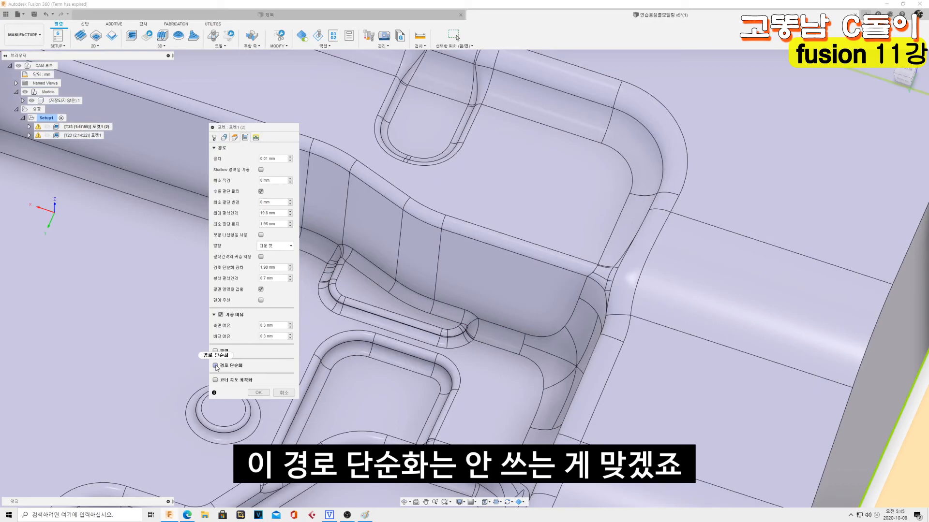
pyautogui.moveTo(216, 369)
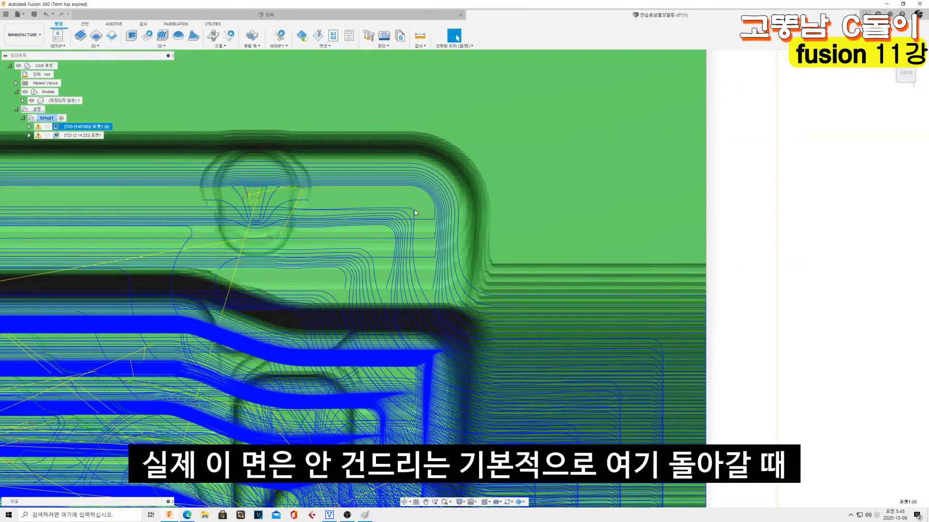
pyautogui.scroll(10, 390, 193)
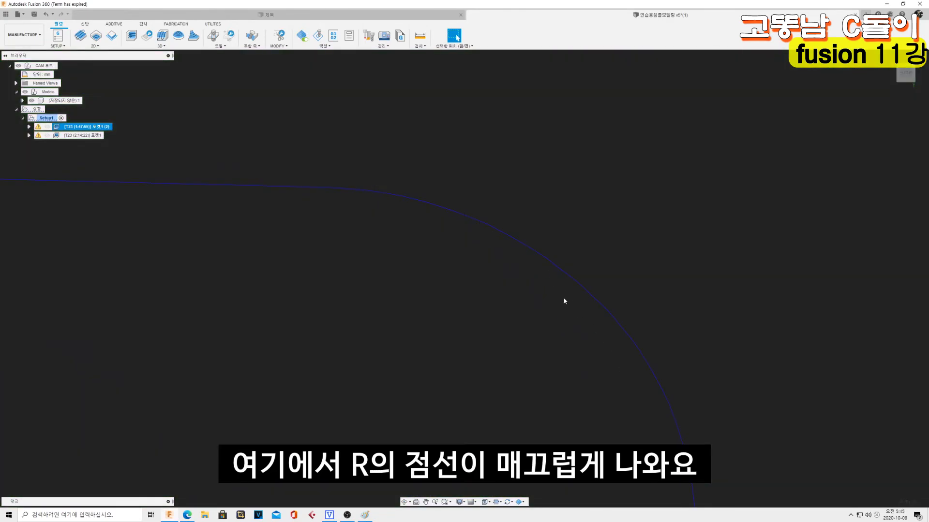
pyautogui.scroll(-10, 400, 207)
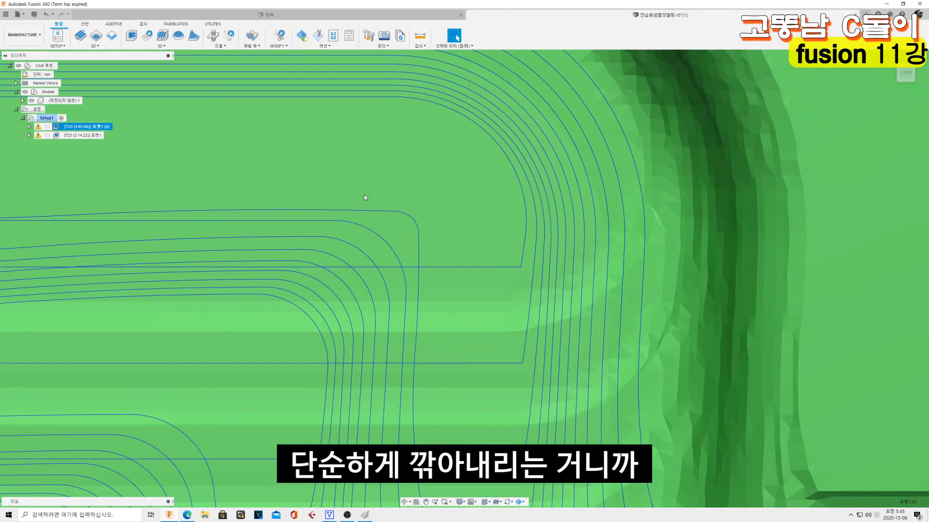